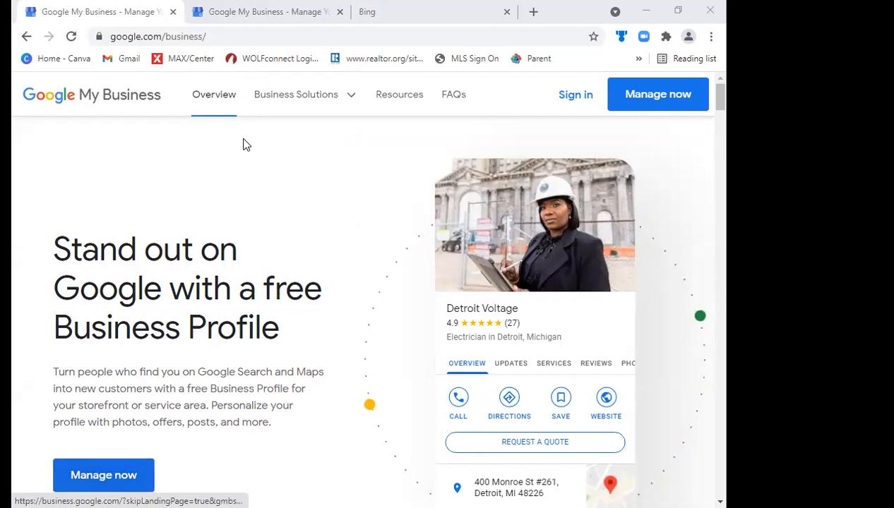
- Close the duplicate Google My Business page, and start managing a business with a different Google account than those listed
click(263, 7)
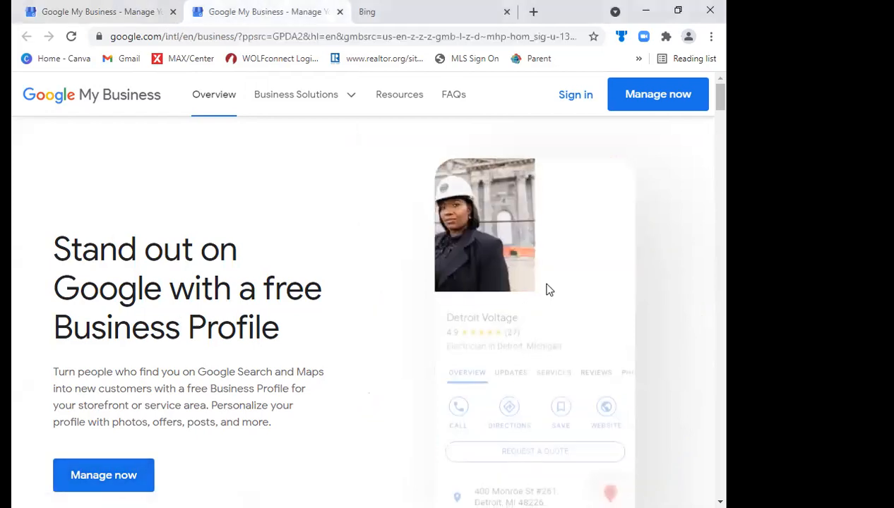
click(340, 12)
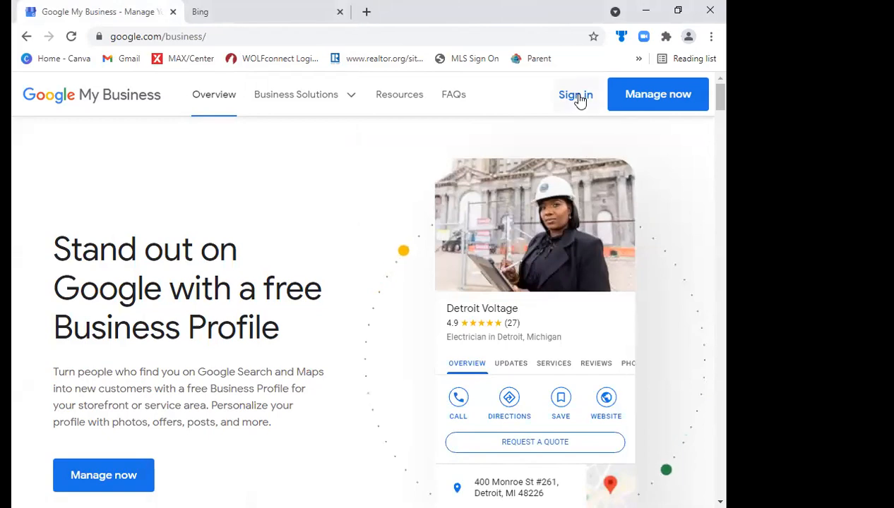
click(88, 478)
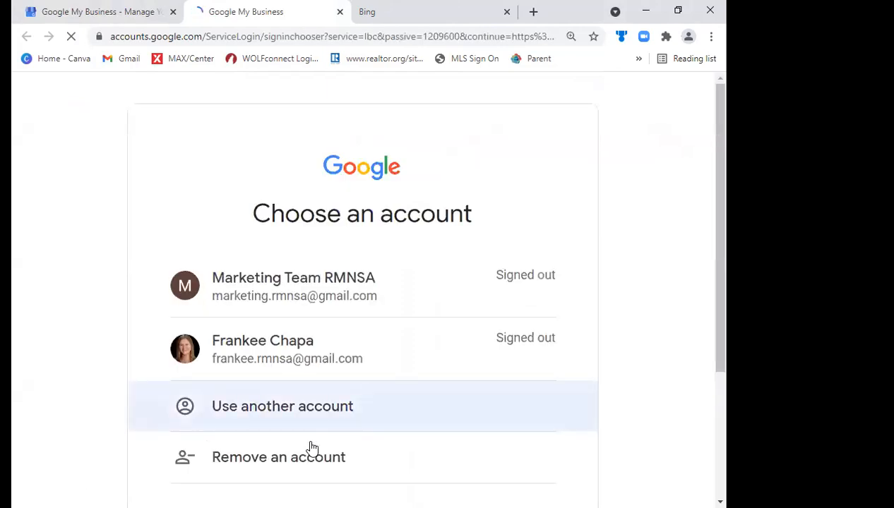
drag(720, 279, 727, 321)
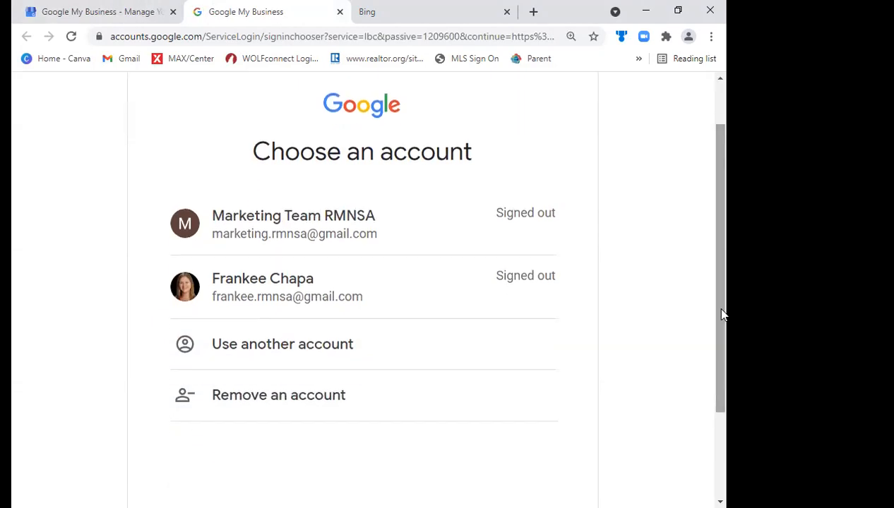
click(260, 346)
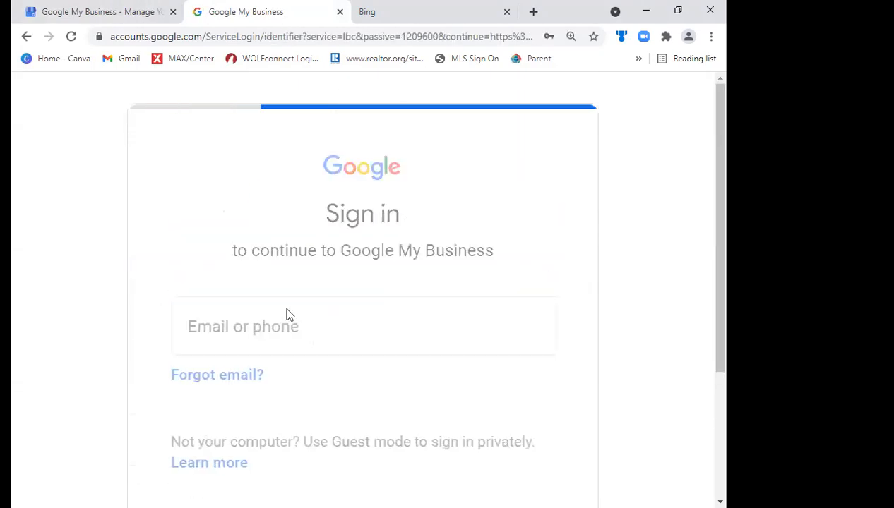
- Enter the account's e-mail address on the Google sign-in page and continue
double_click(267, 319)
text(vi)
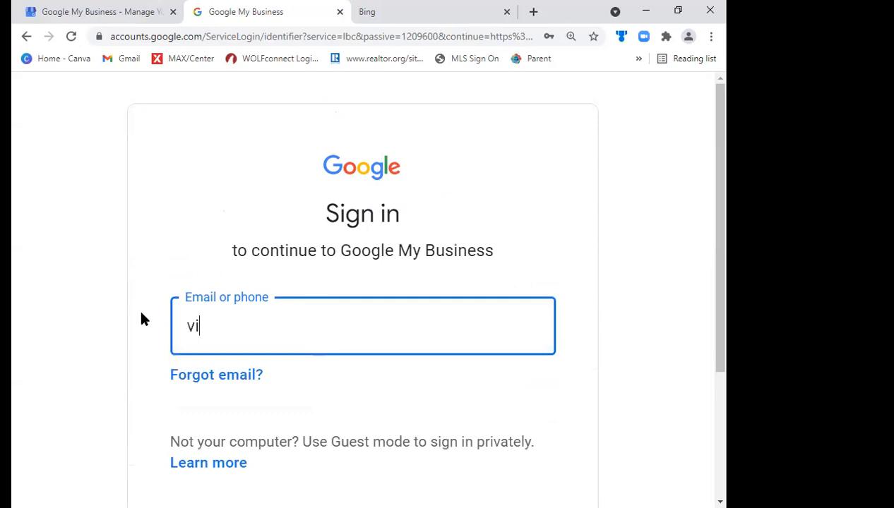
key(BackSpace)
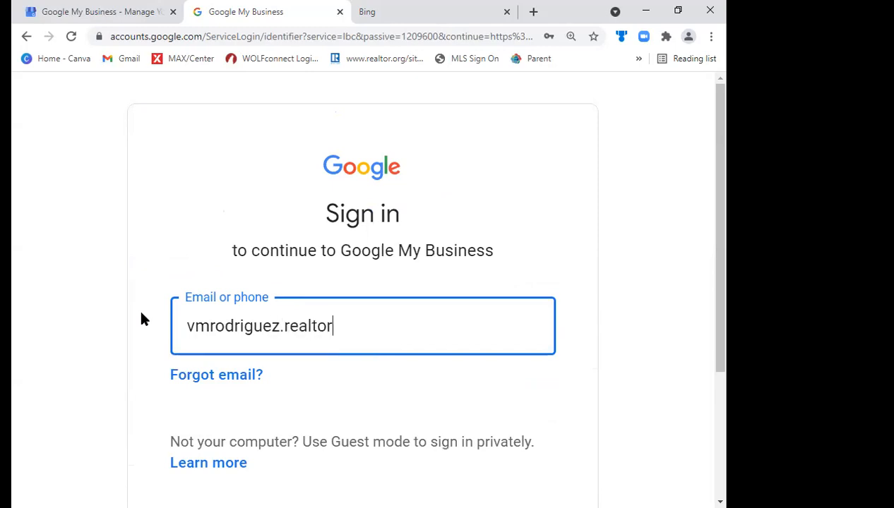
key(Return)
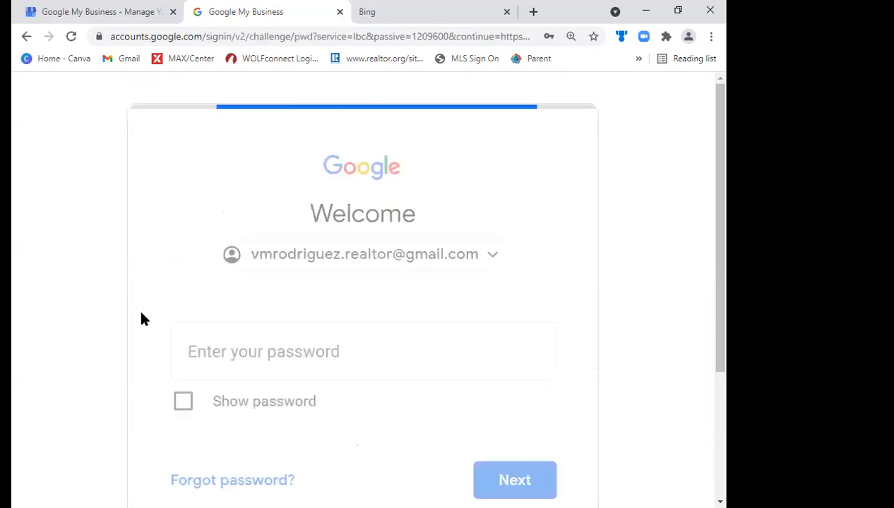
- Sign in with the account password and confirm the recovery phone number and e-mail
text(•••••••••••)
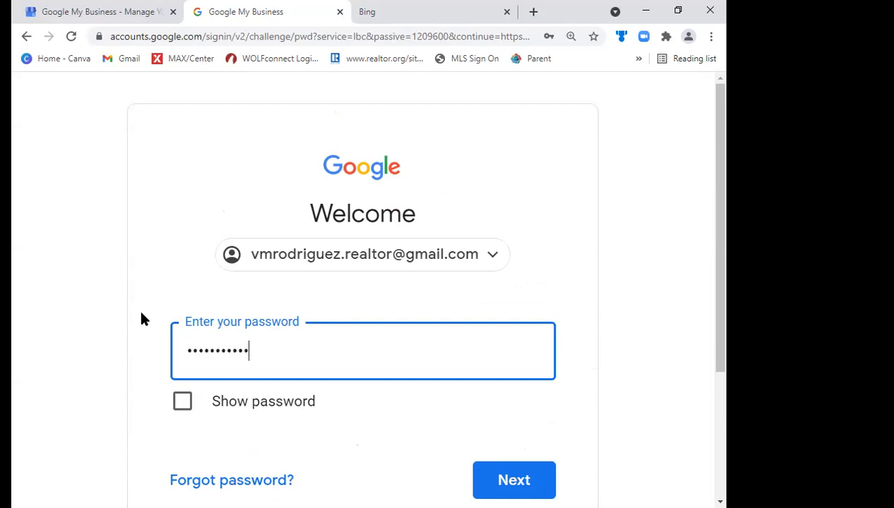
key(Return)
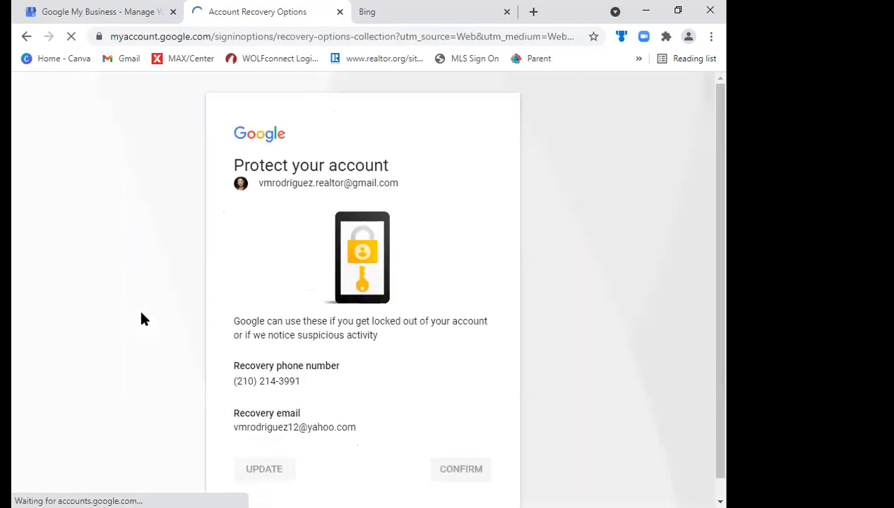
scroll(722, 371, down, 1)
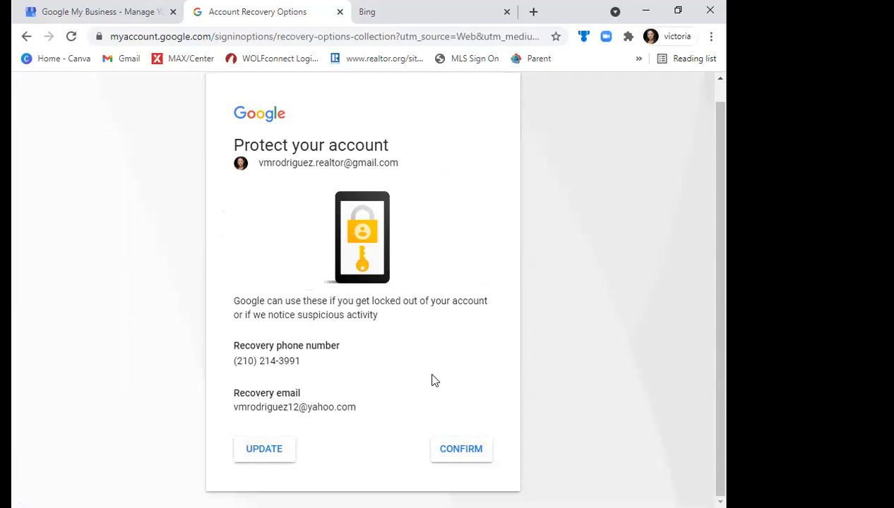
click(459, 452)
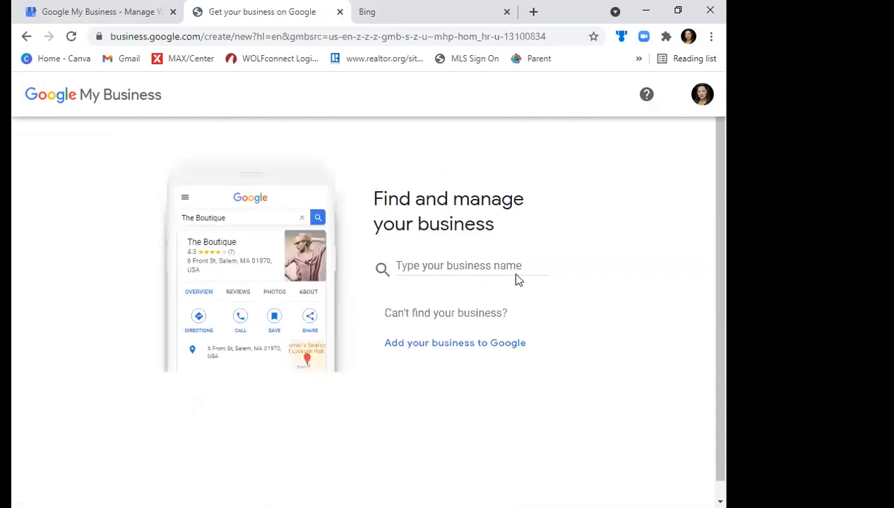
click(103, 8)
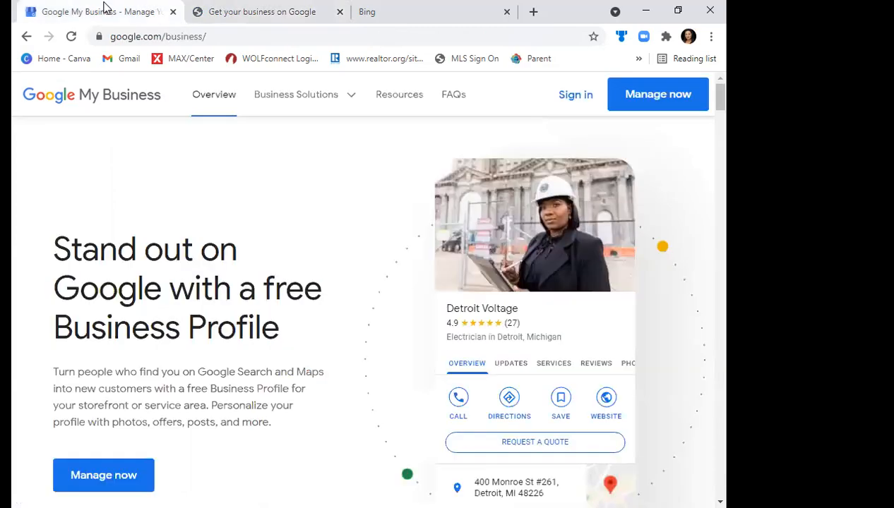
click(275, 8)
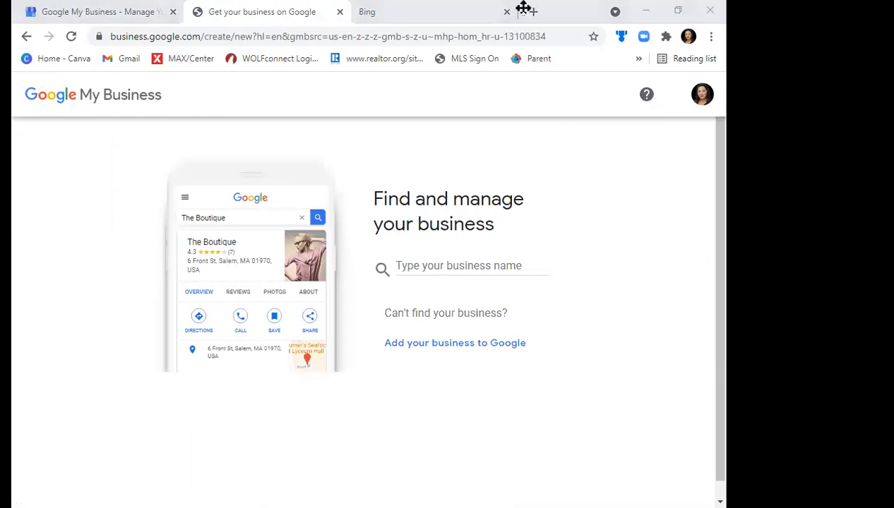
click(406, 267)
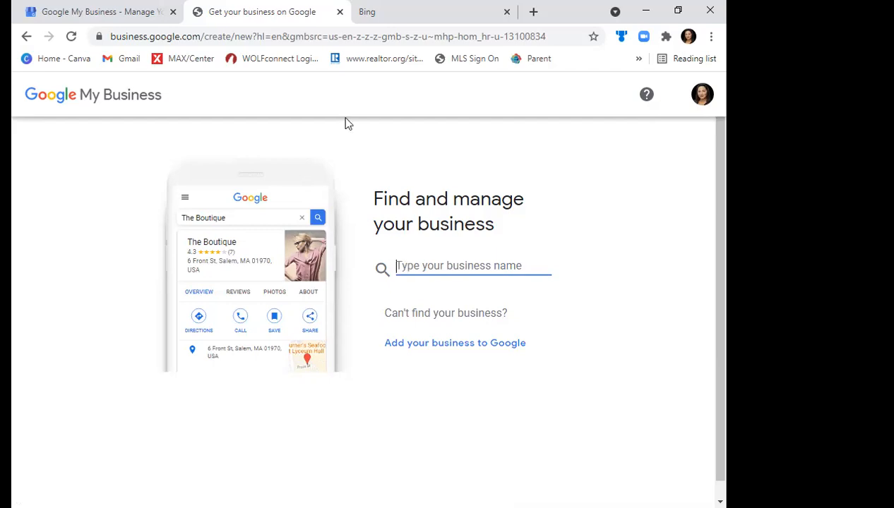
click(408, 77)
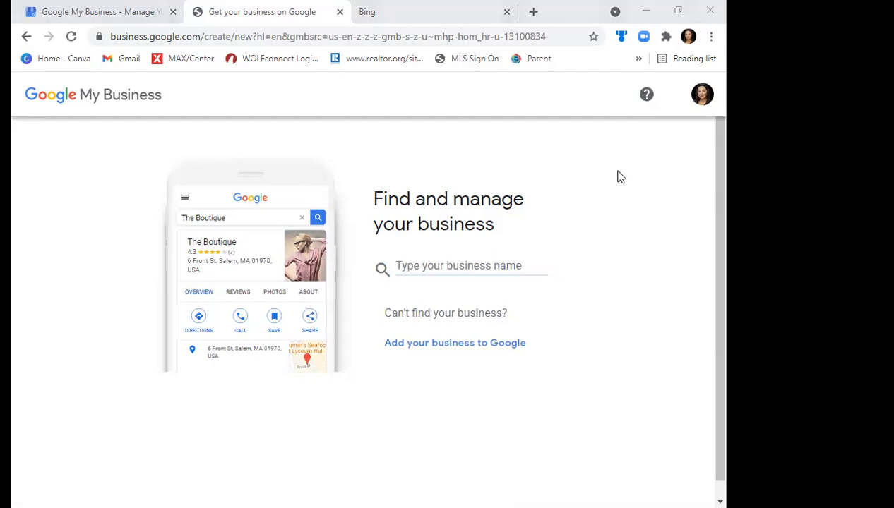
click(437, 267)
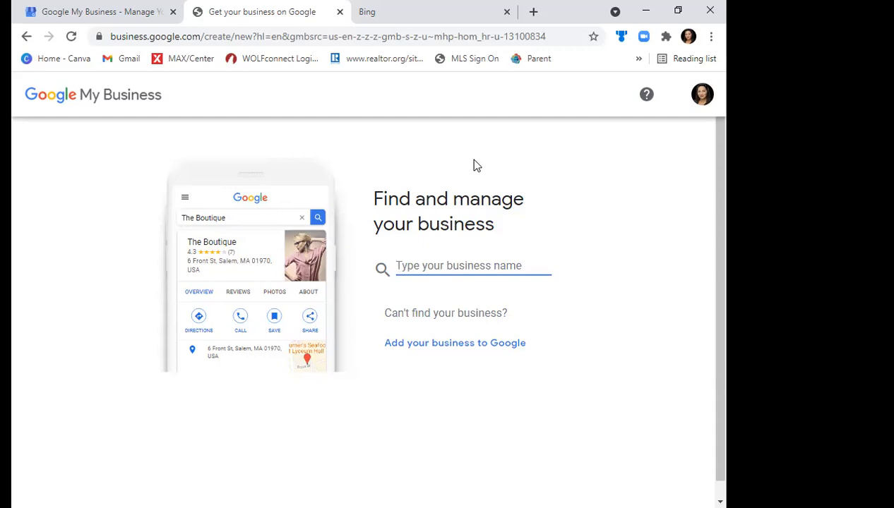
click(113, 10)
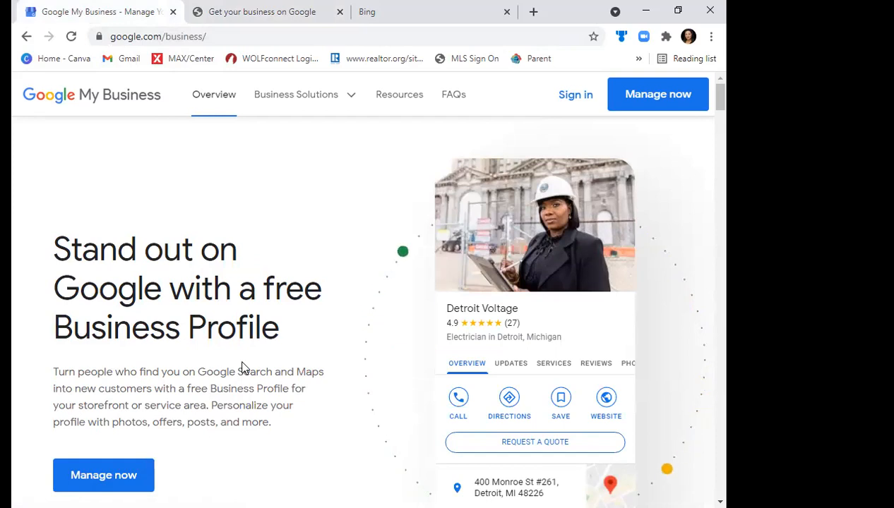
click(256, 12)
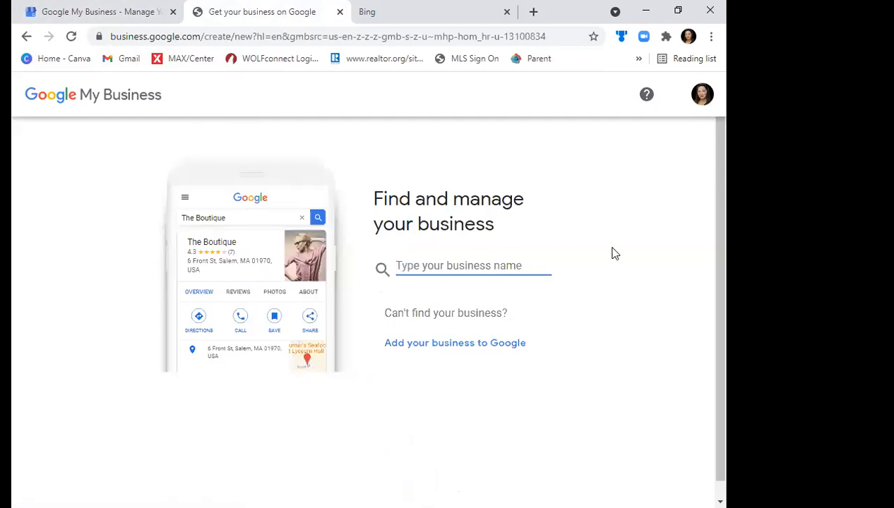
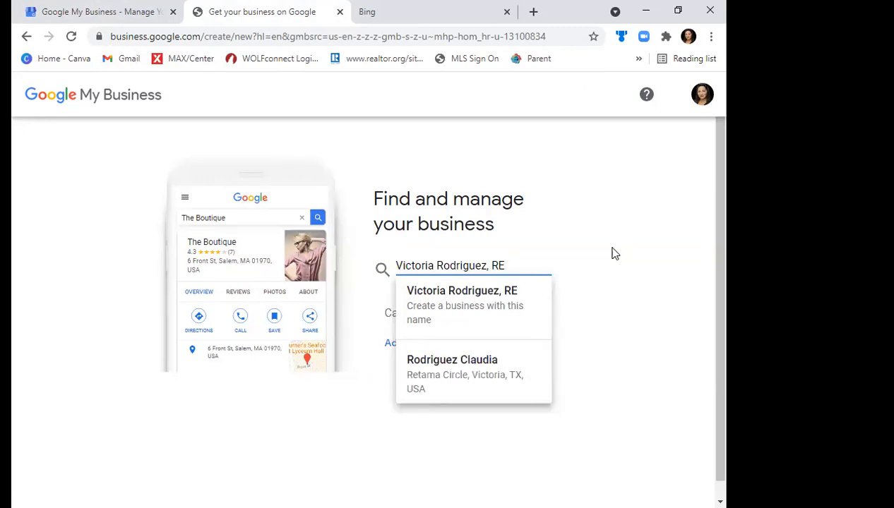
- Create a new business named with the agent's full name followed by ", REALTOR"
text(I)
key(BackSpace)
key(BackSpace)
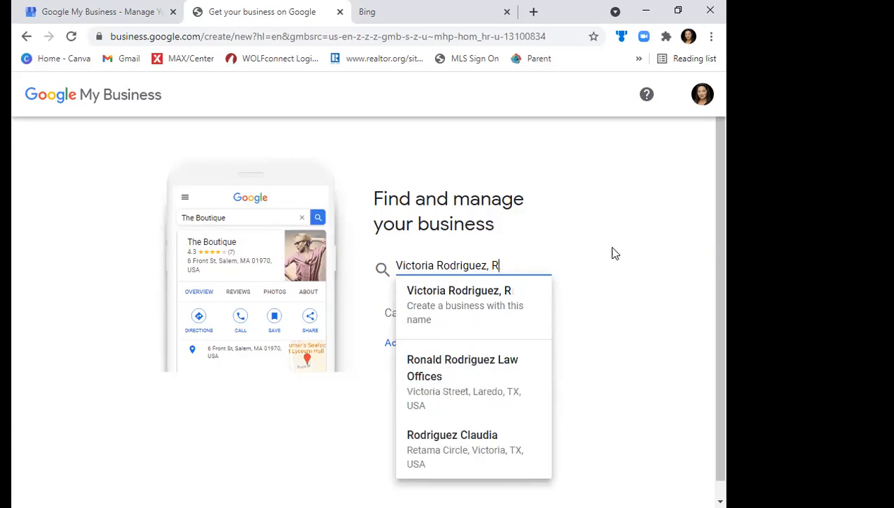
text(EALTOR)
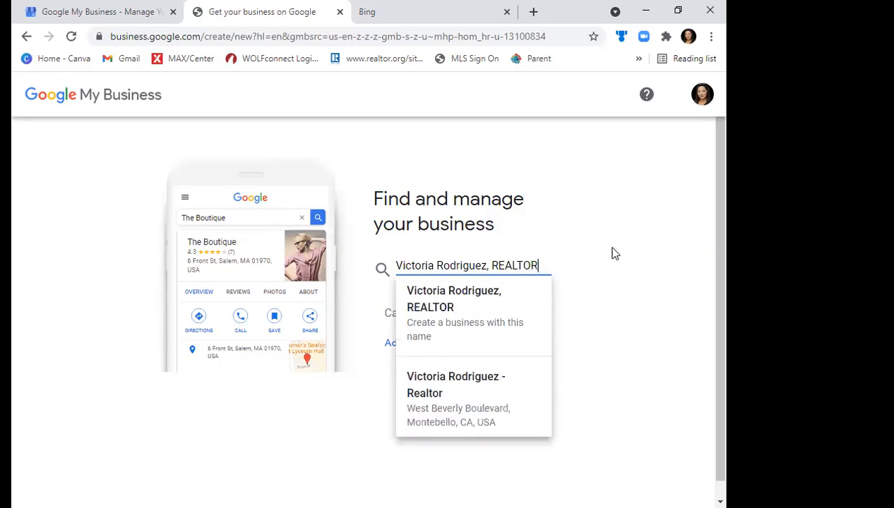
click(427, 323)
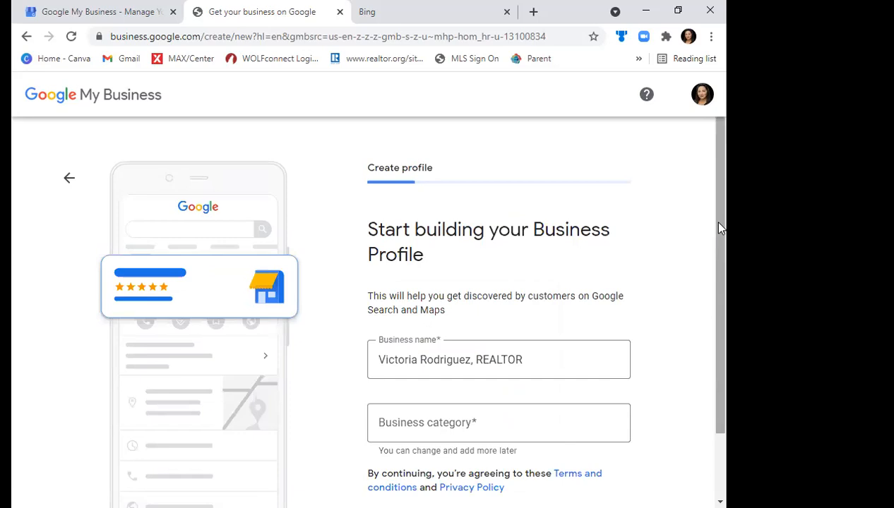
- Set the business category to Real estate agents and continue to the location question
scroll(720, 240, down, 2)
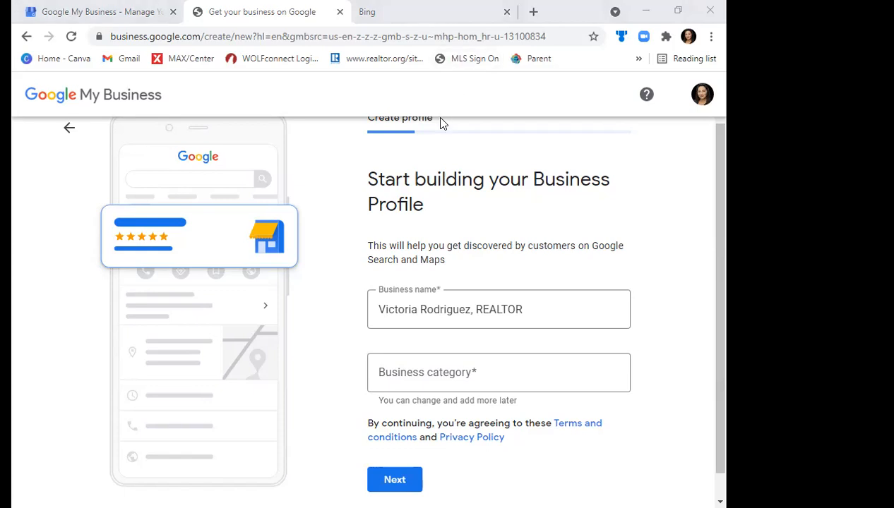
click(492, 375)
text(Real Estate)
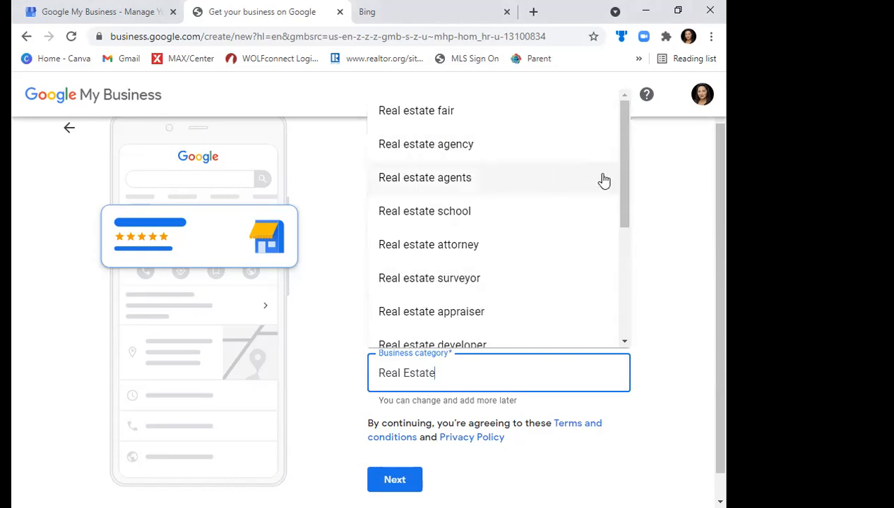
drag(623, 180, 624, 275)
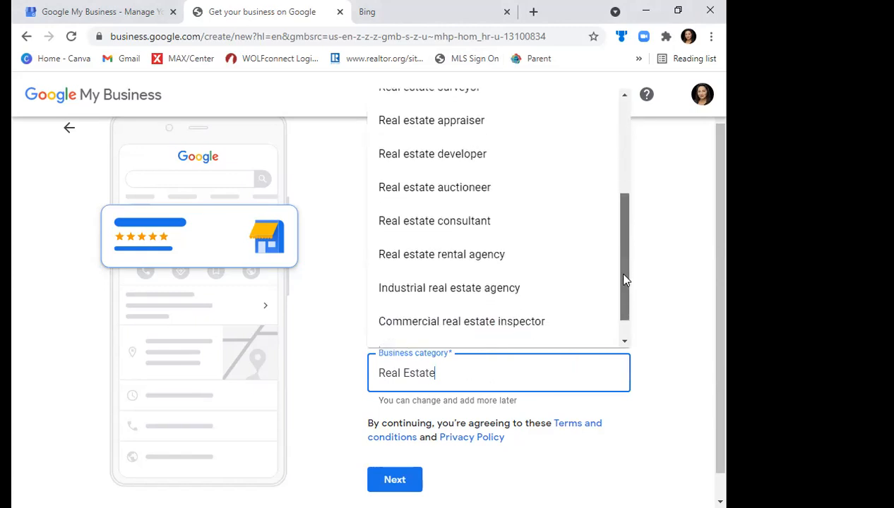
scroll(612, 187, up, 3)
click(410, 177)
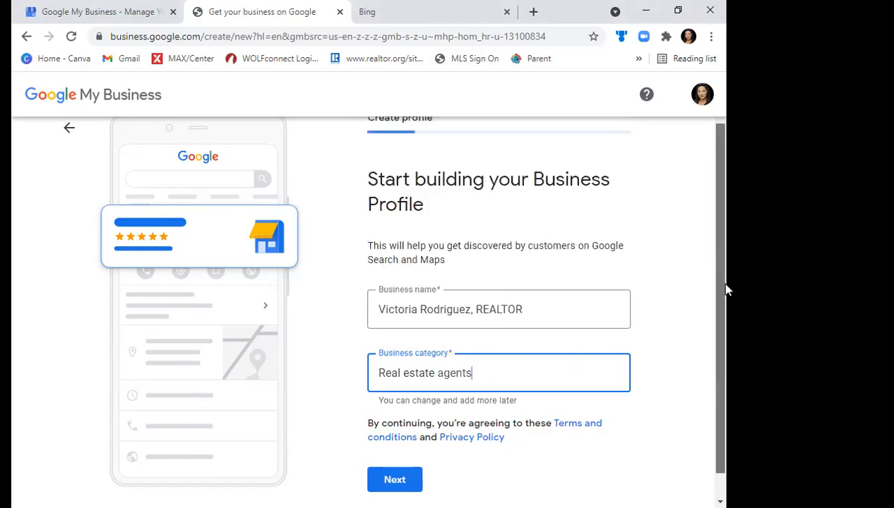
drag(720, 285, 710, 373)
click(393, 453)
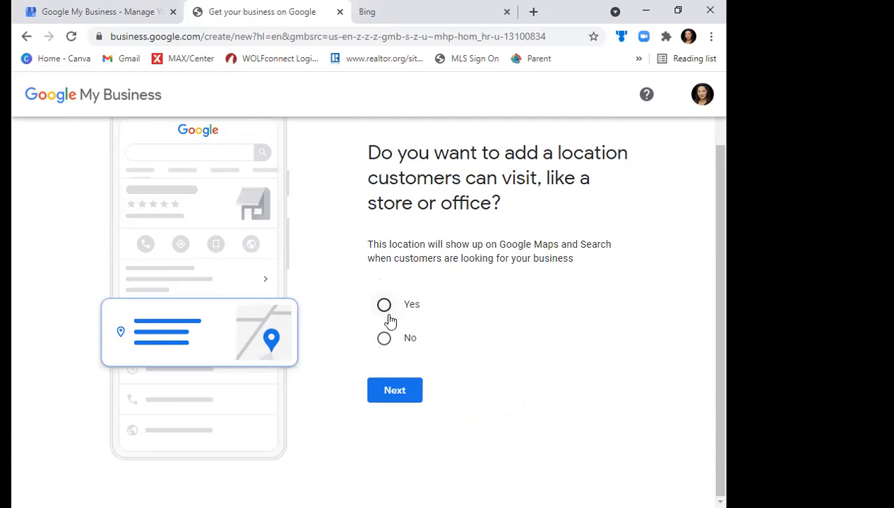
- Answer No to adding a location customers can visit and continue to the service areas
click(384, 340)
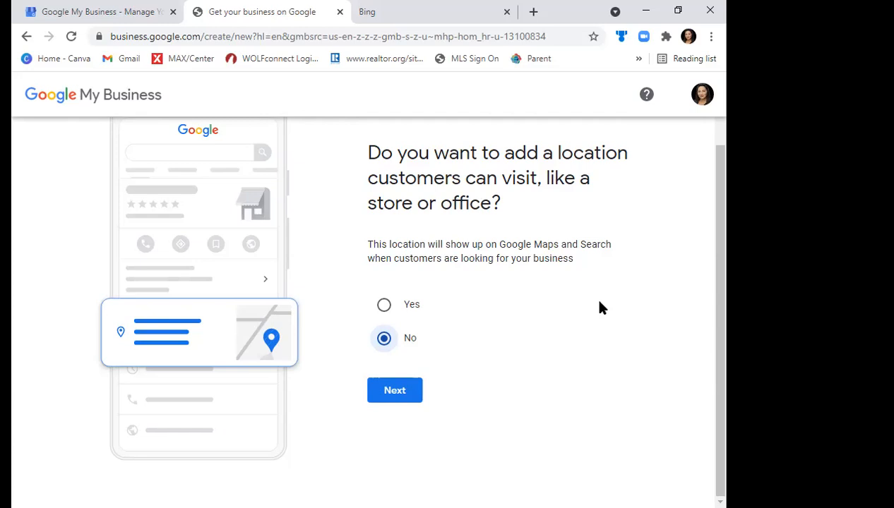
click(410, 396)
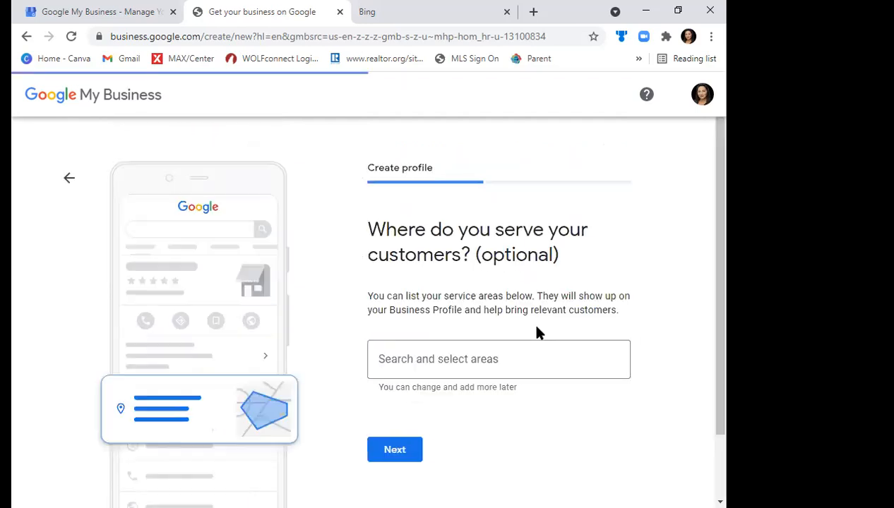
- Add San Antonio, Helotes and Boerne, all in TX, USA, as service areas and continue to the contact details
click(472, 363)
text(San Antonio)
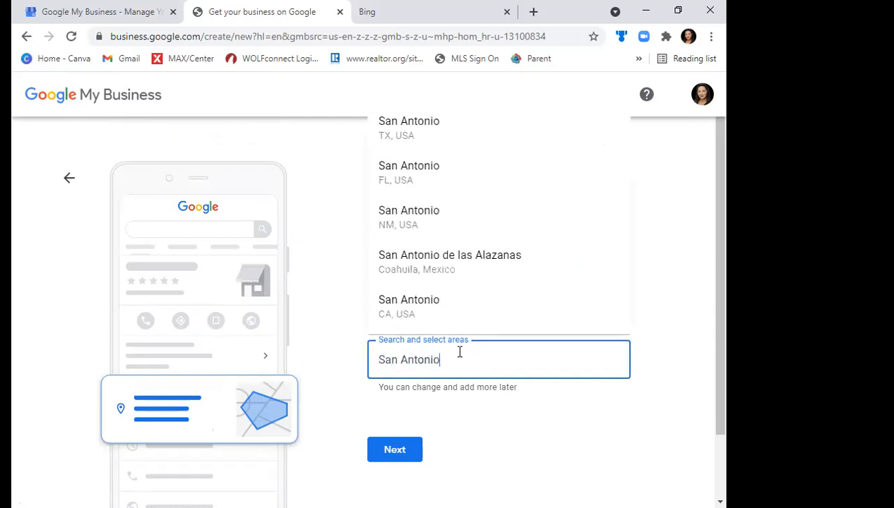
click(408, 128)
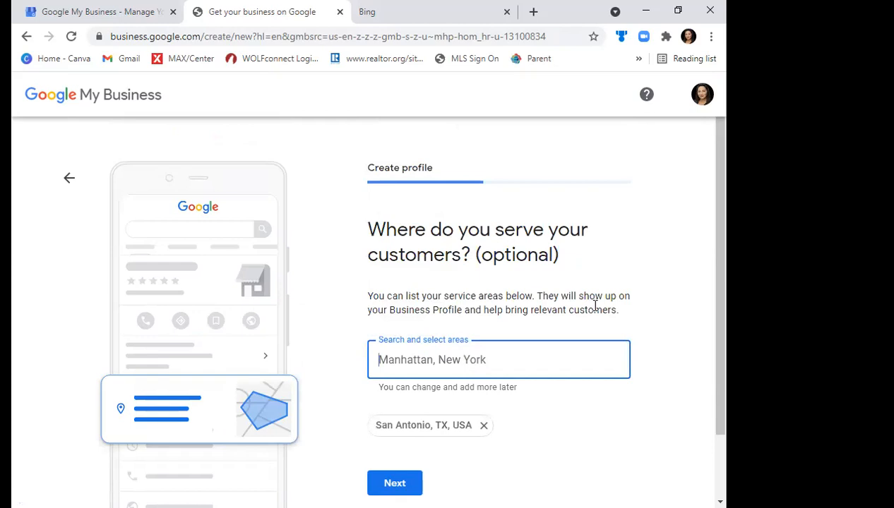
text(Heltoes)
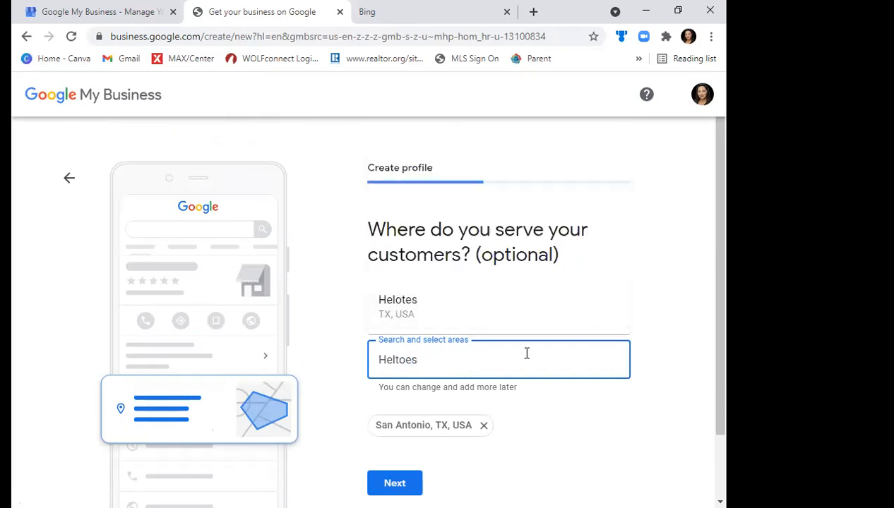
click(461, 309)
text(Boerne)
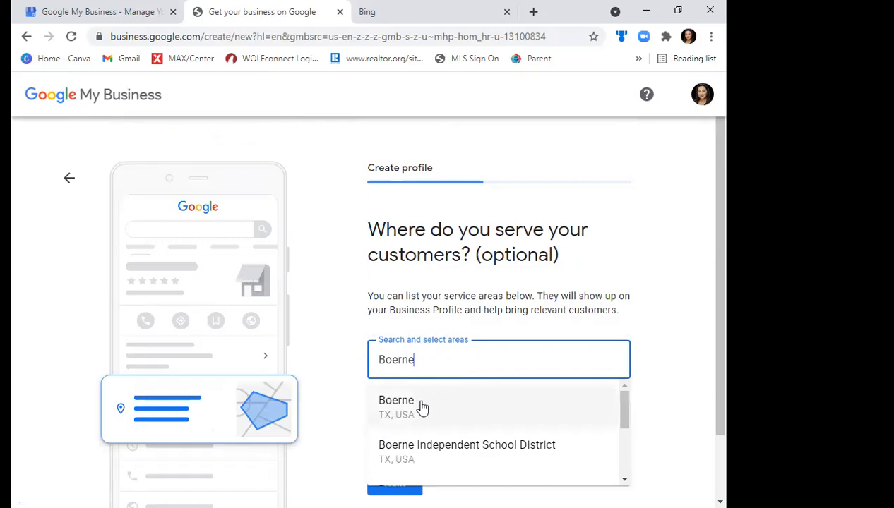
click(420, 411)
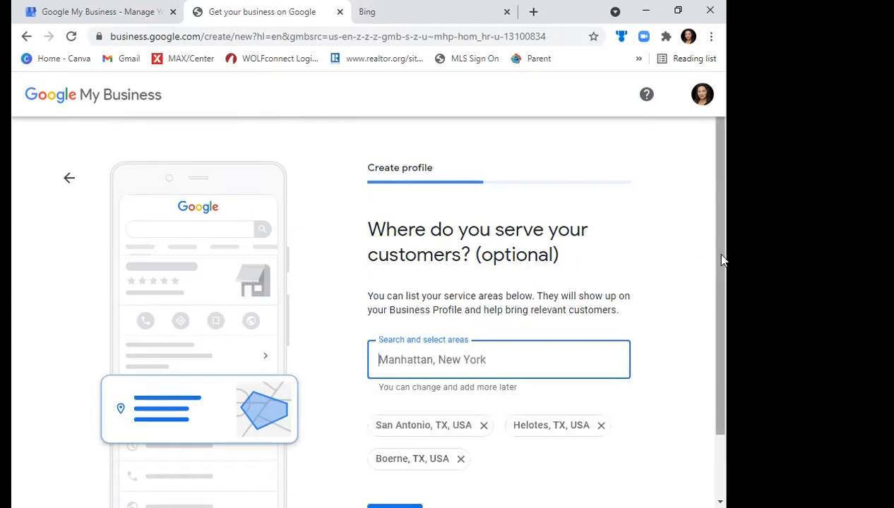
drag(715, 253, 728, 313)
scroll(727, 312, down, 1)
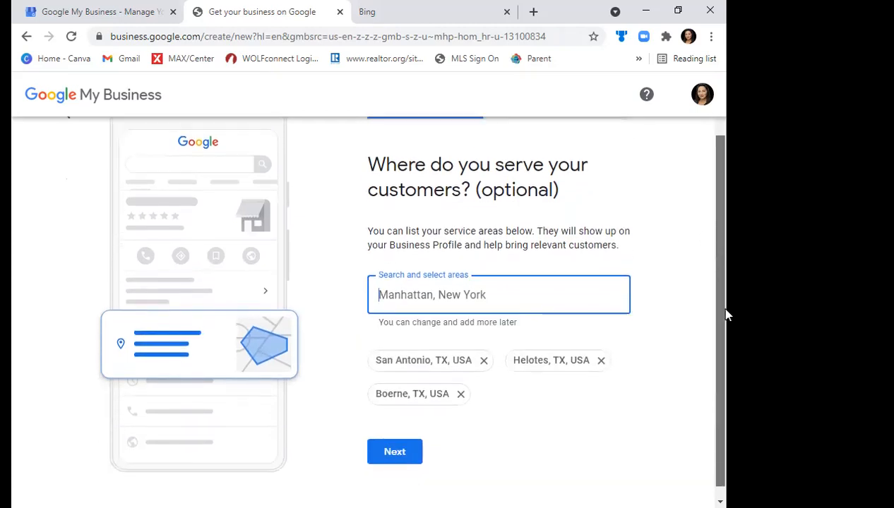
click(396, 453)
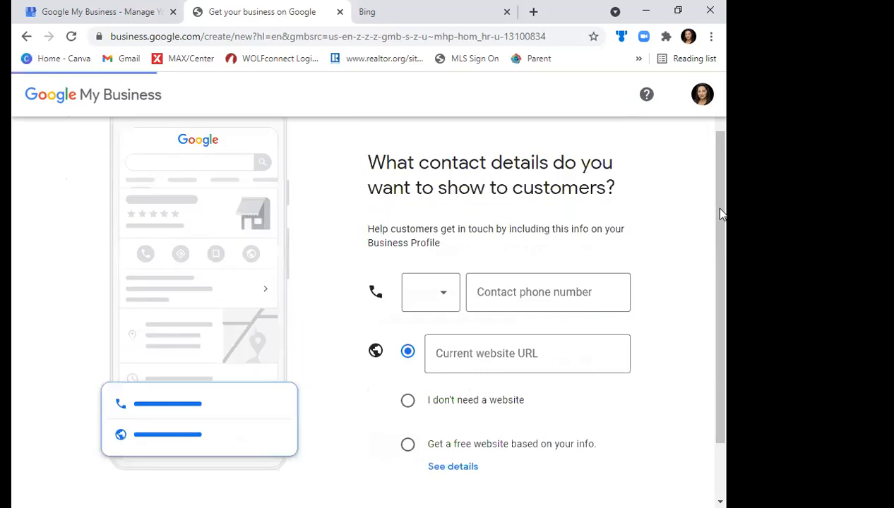
- Enter the agent's contact phone number for the Business Profile
click(531, 291)
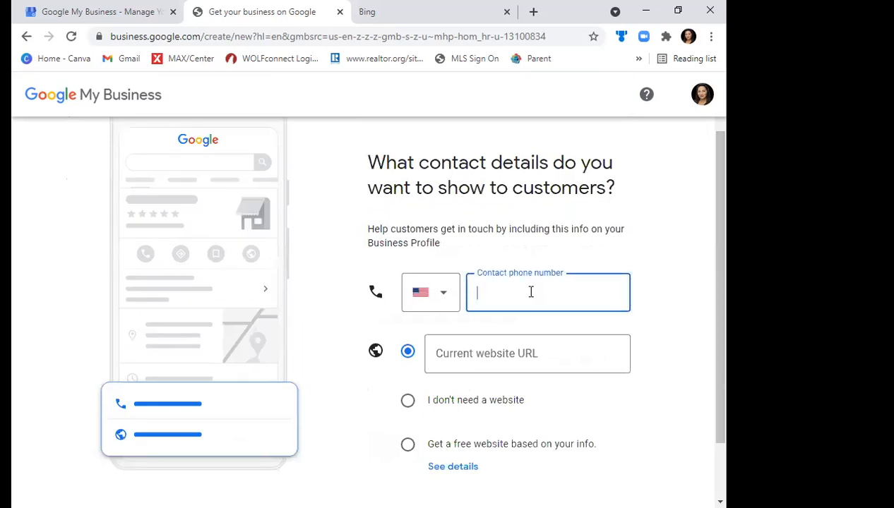
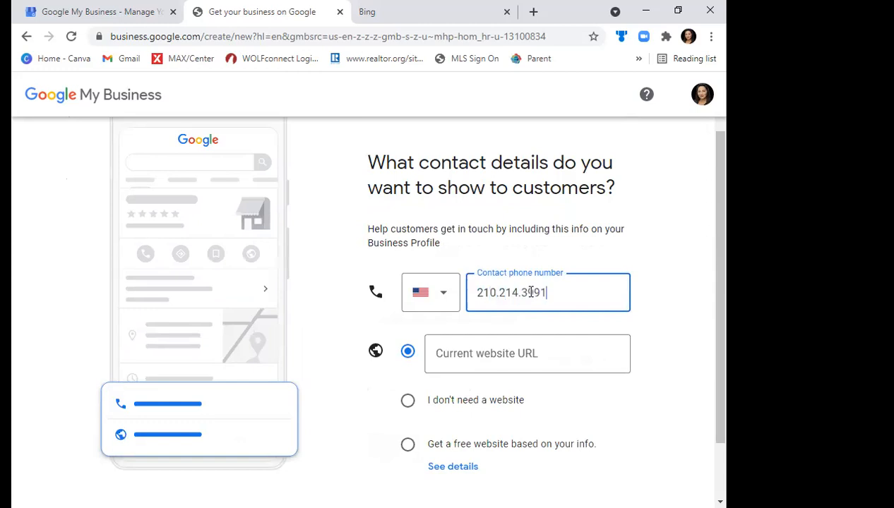
- Open the agent's personal RE/MAX website in the Bing browser tab
click(460, 365)
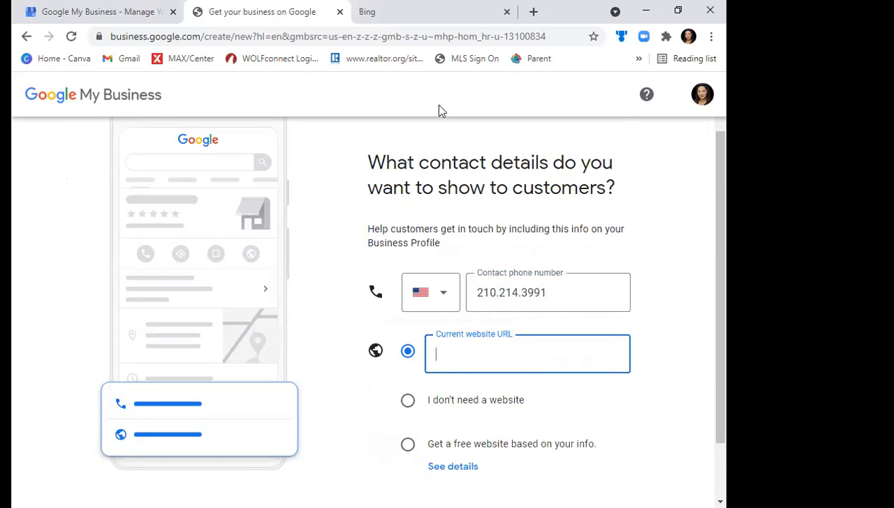
click(416, 10)
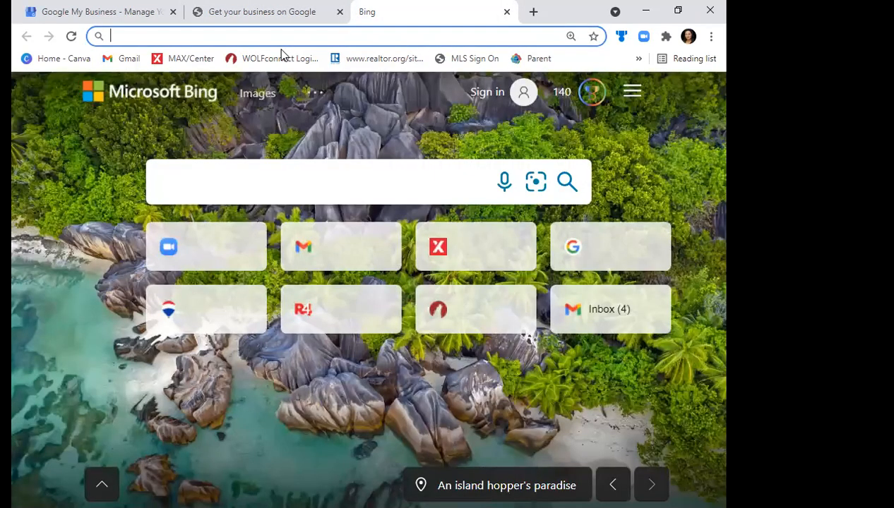
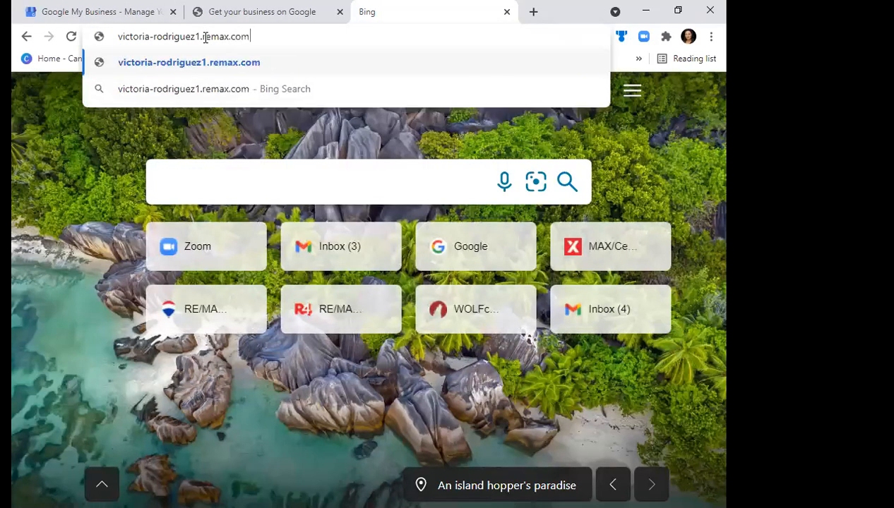
key(Return)
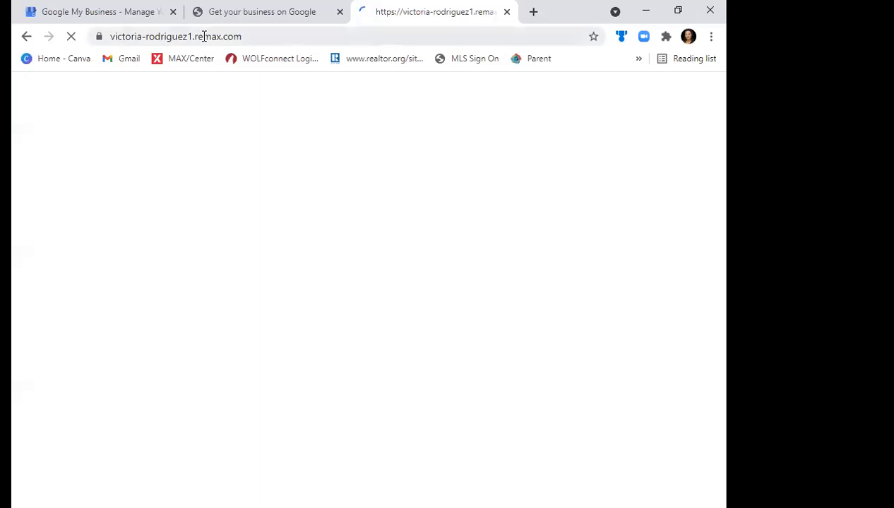
- Copy the RE/MAX site's address into the profile's current website URL and continue
click(205, 39)
key(ctrl+c)
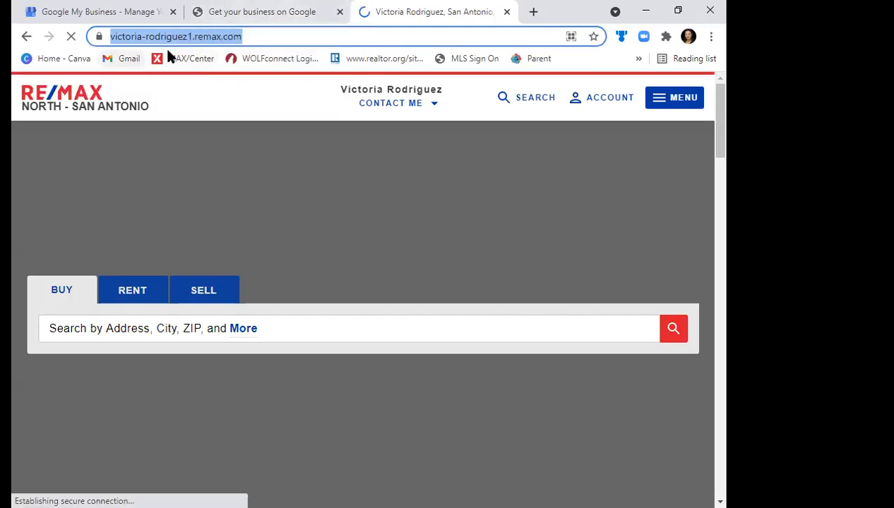
click(260, 12)
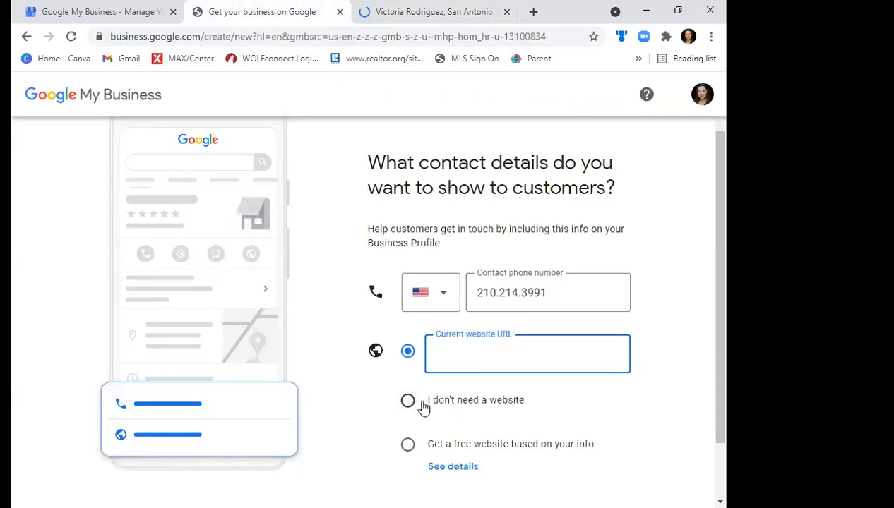
key(ctrl+v)
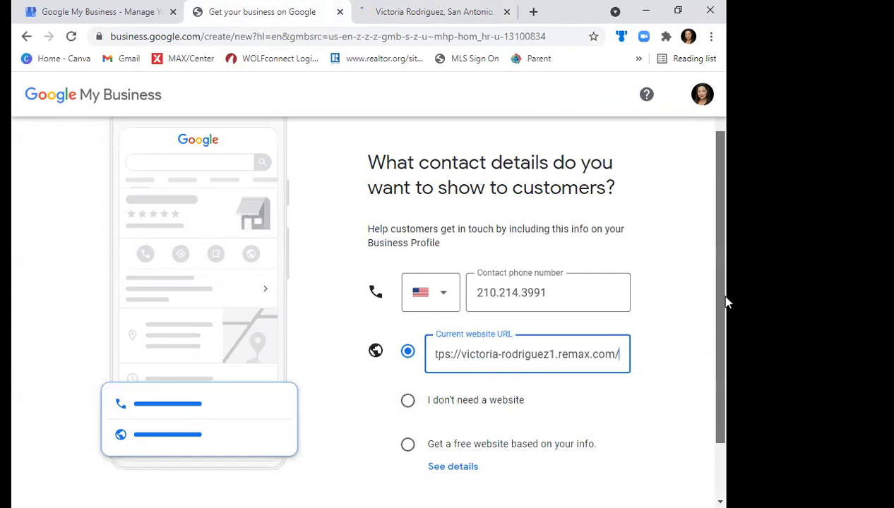
scroll(715, 352, down, 1)
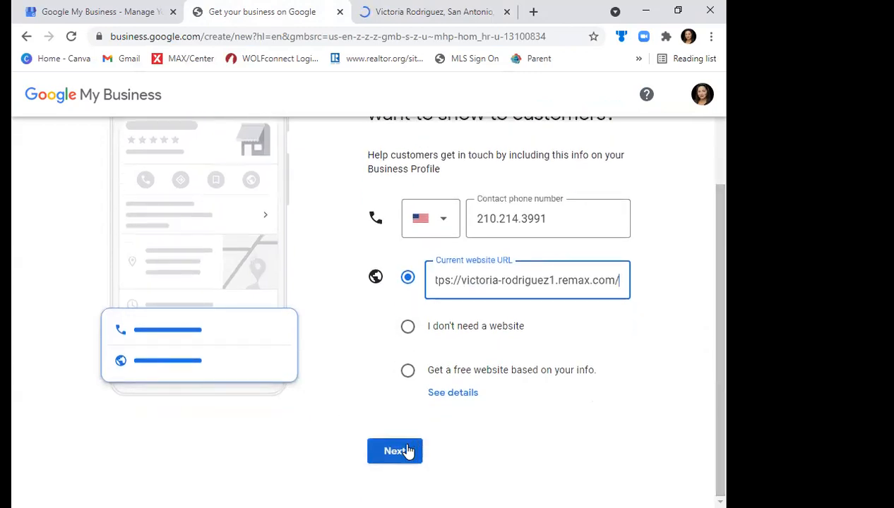
click(407, 451)
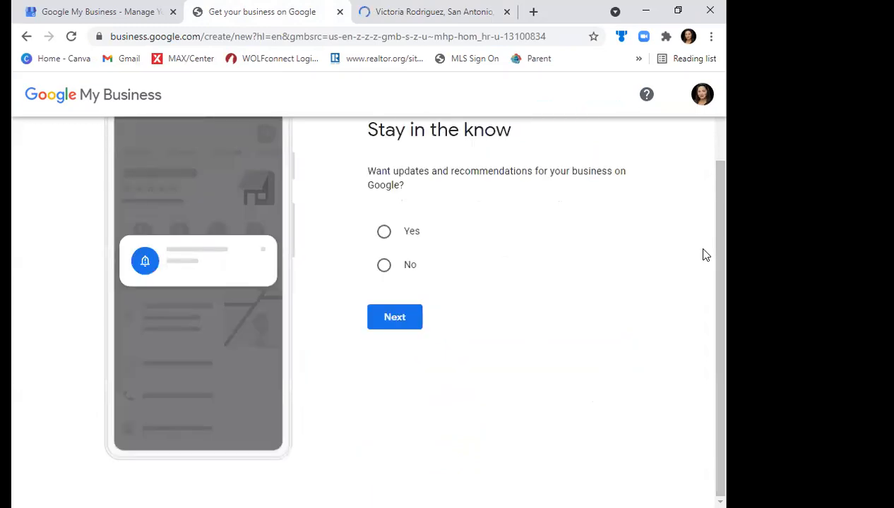
- Answer Yes to receiving updates and recommendations for the business and continue to verification
scroll(723, 210, up, 1)
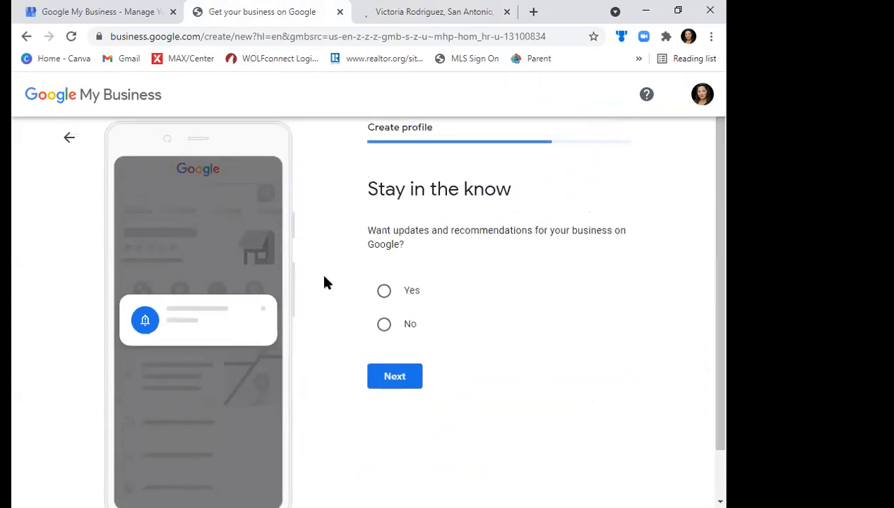
click(390, 297)
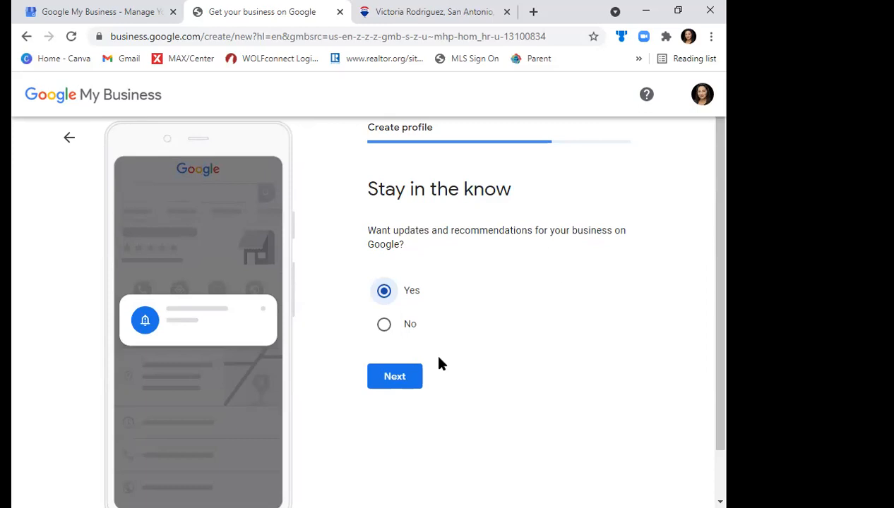
click(398, 376)
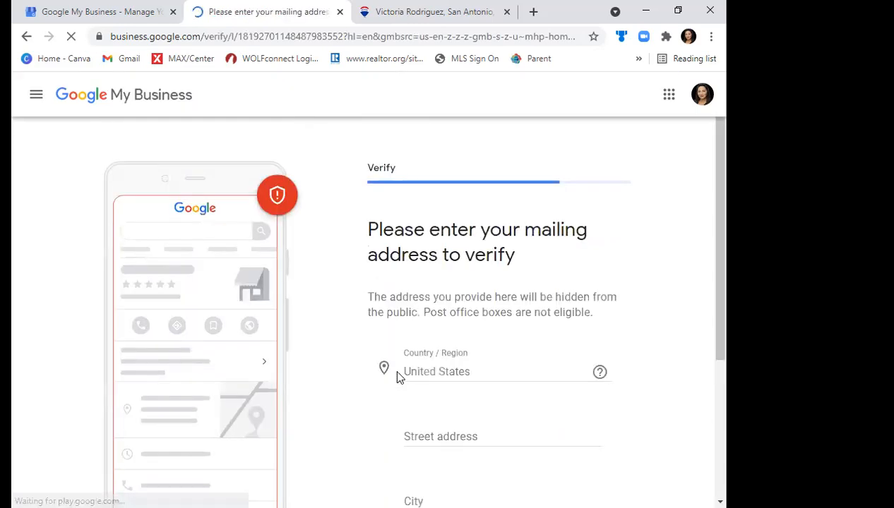
- Fill in the business mailing address using the matching West Hausman suggestion and continue to the verification methods
click(424, 436)
text(8131 W)
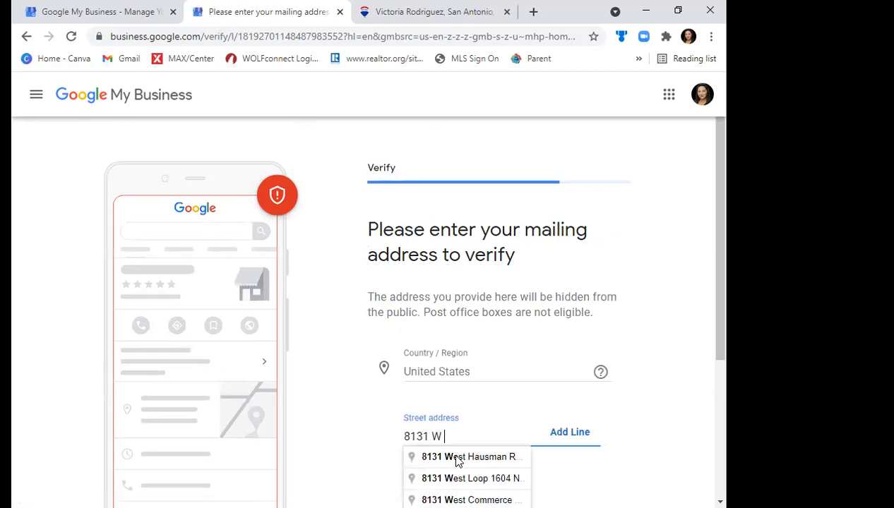
click(457, 459)
drag(724, 273, 723, 366)
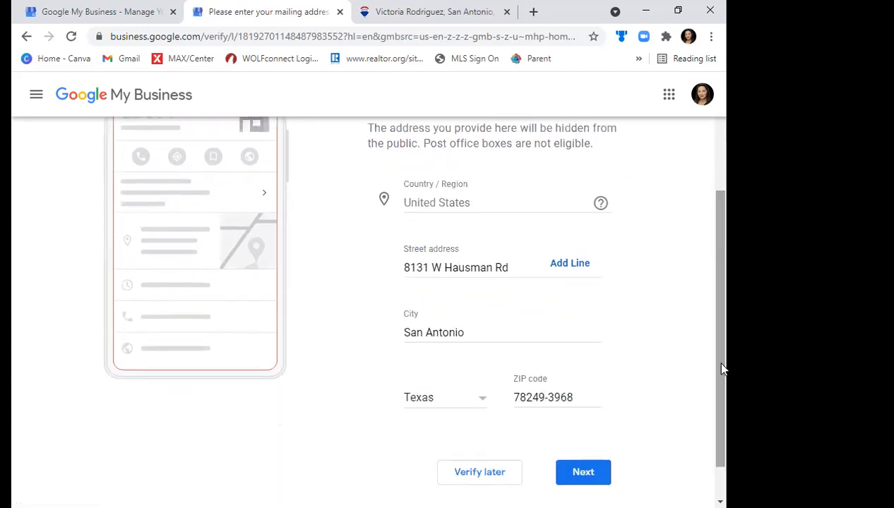
click(581, 474)
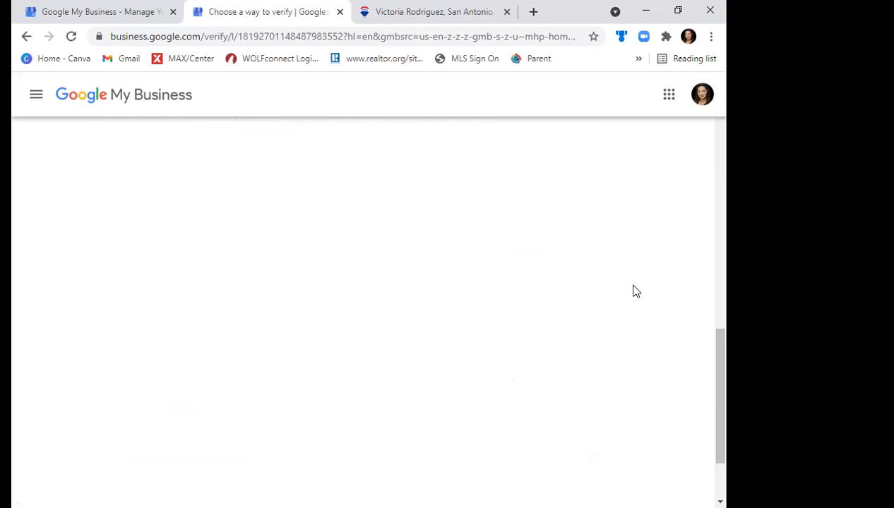
- Enter the agent's full name as contact name and request the verification postcard by mail
drag(722, 255, 703, 170)
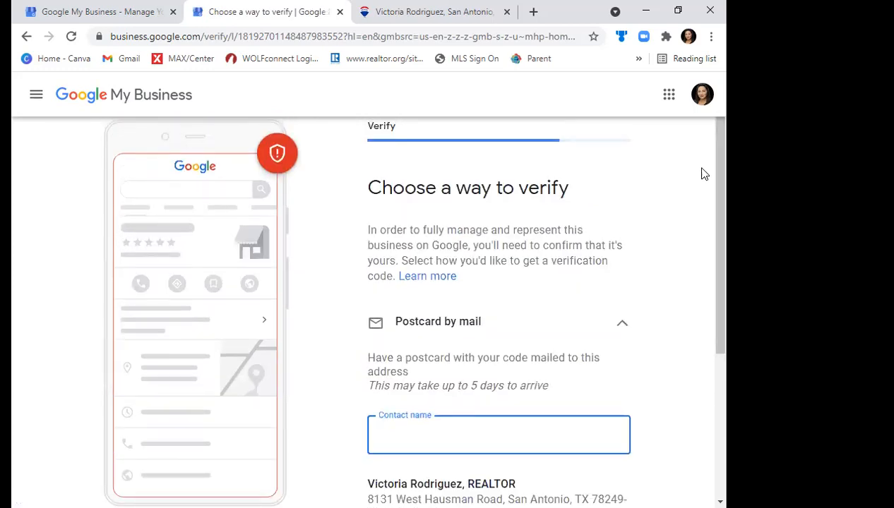
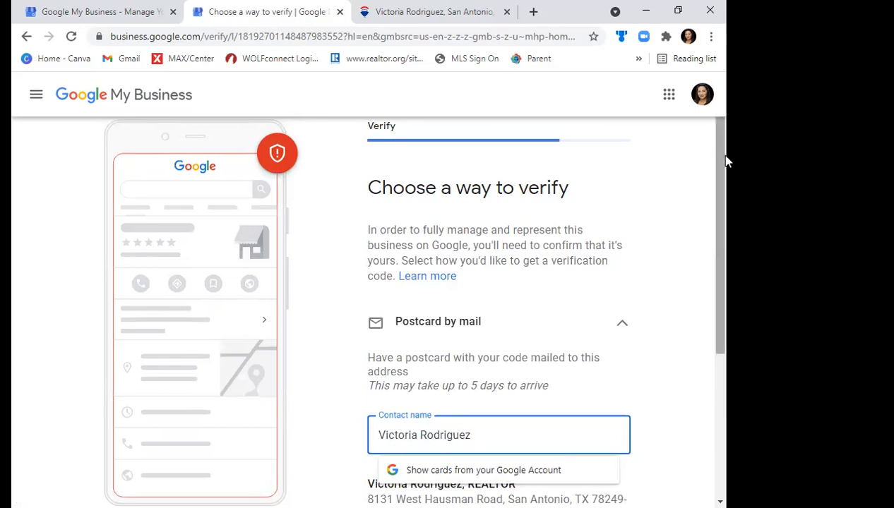
scroll(722, 250, down, 2)
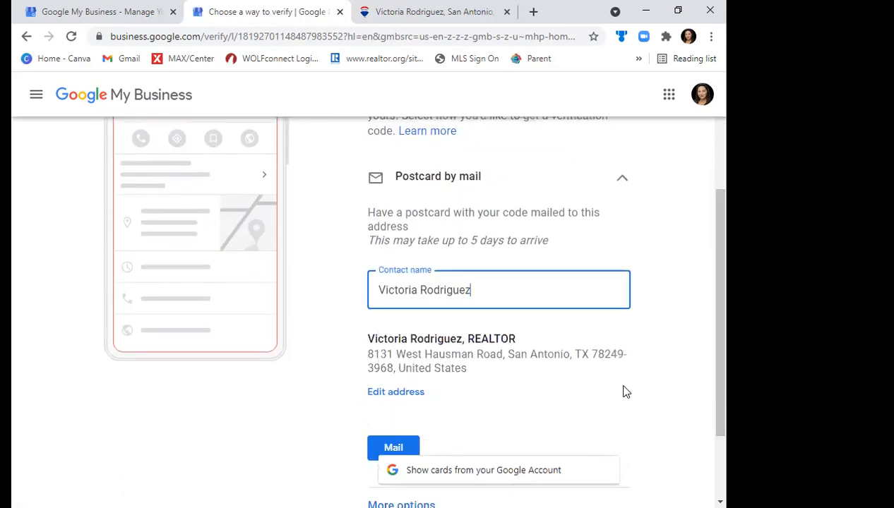
click(625, 387)
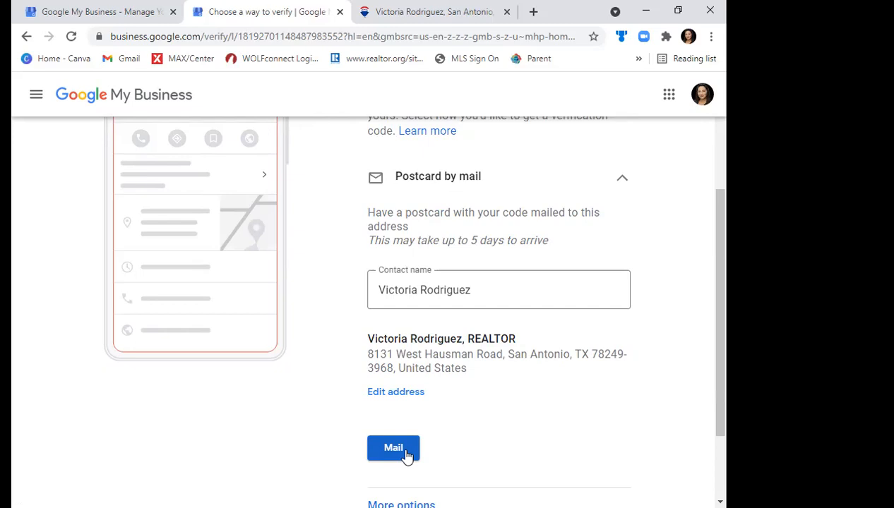
click(404, 455)
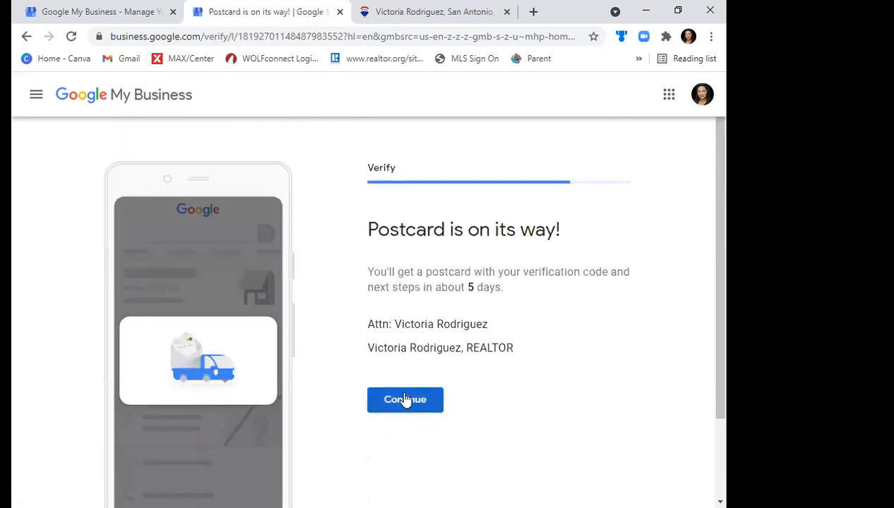
- Continue past the postcard confirmation, add First Time Home Buyers as a custom service, and open another custom service entry
click(405, 400)
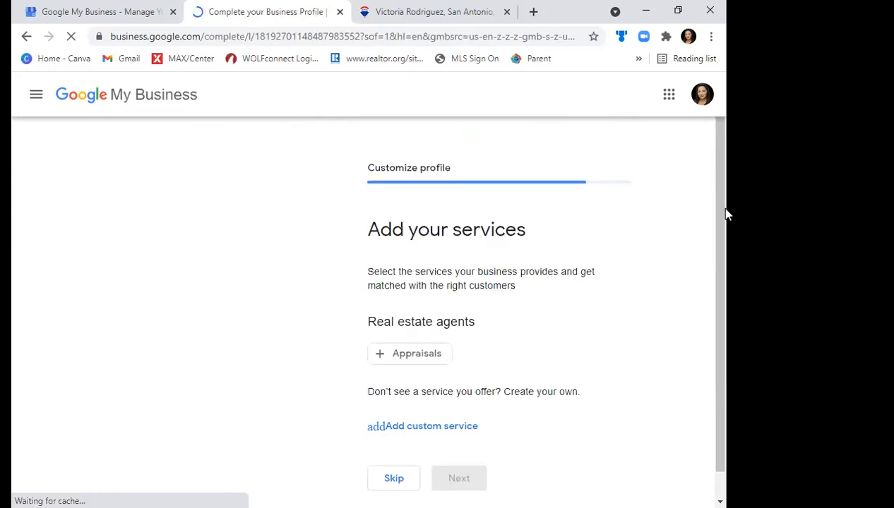
scroll(725, 209, down, 1)
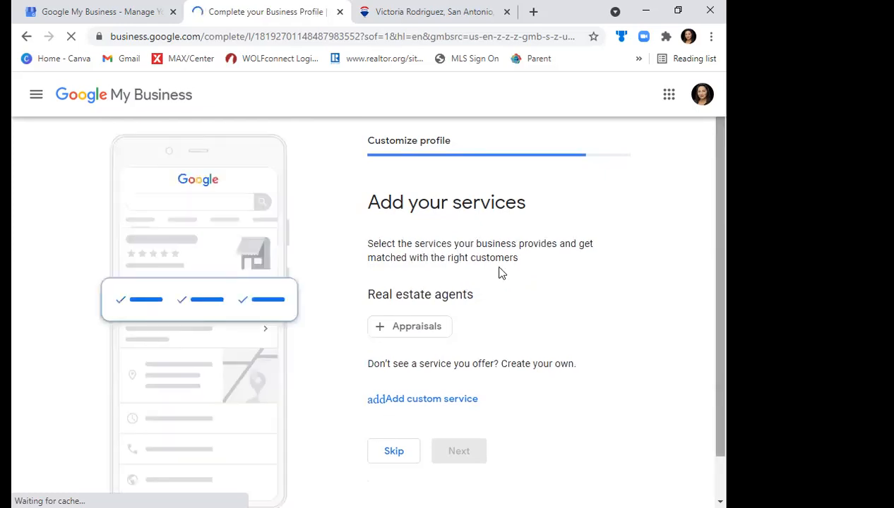
click(438, 402)
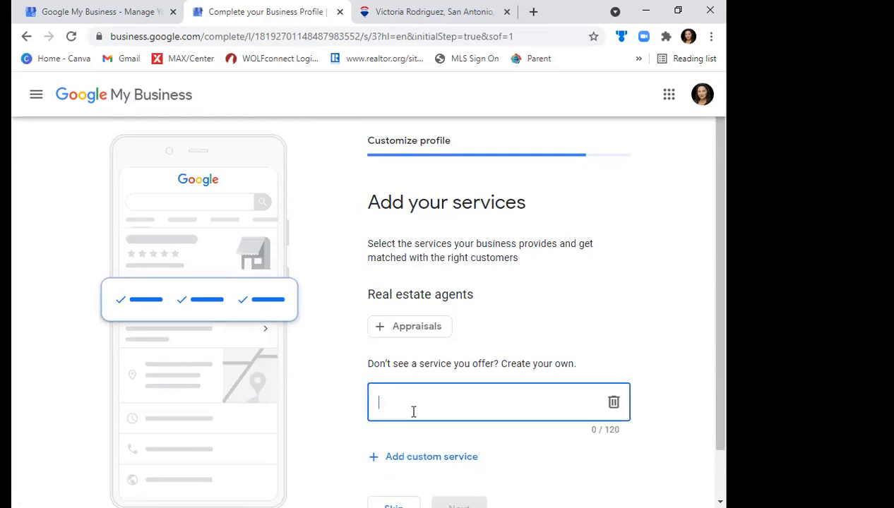
text(First Ti)
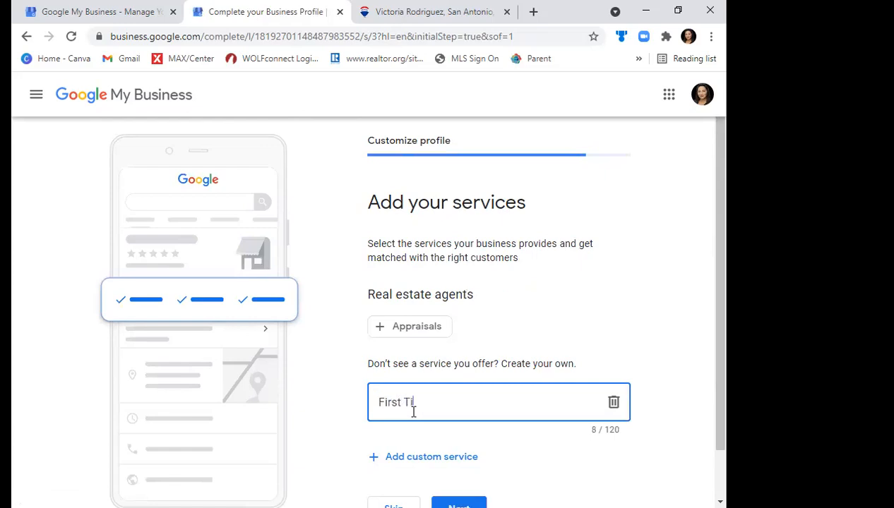
text(me Home Buyers)
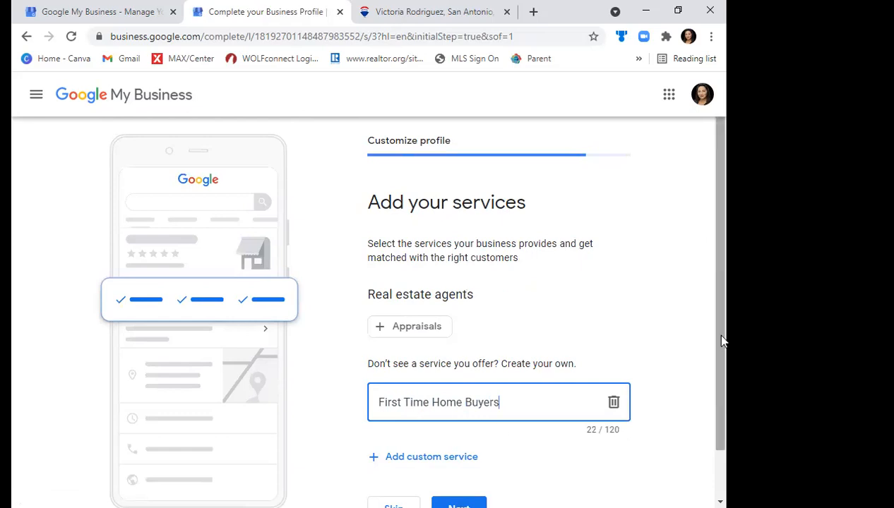
scroll(723, 362, down, 1)
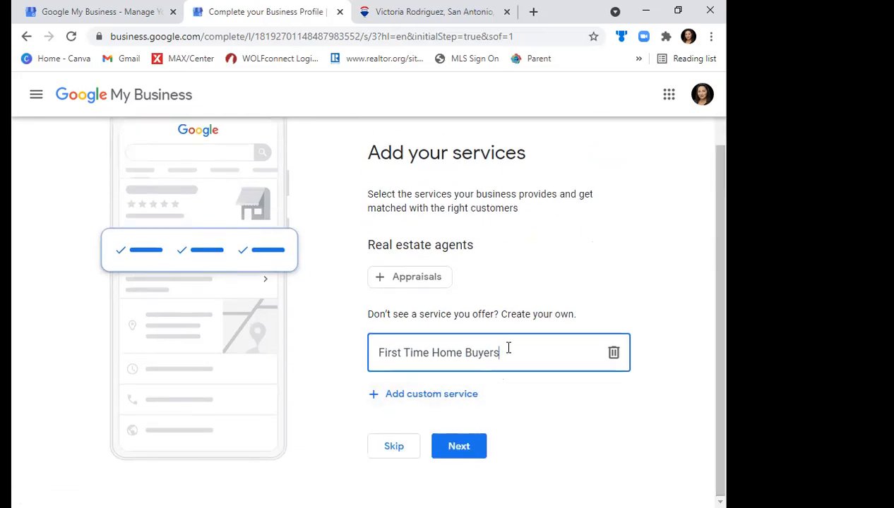
click(406, 396)
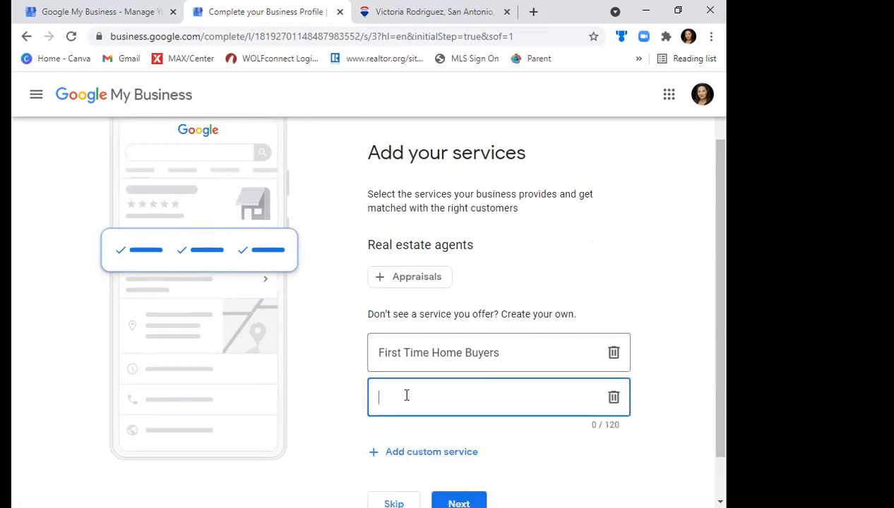
text(Rel)
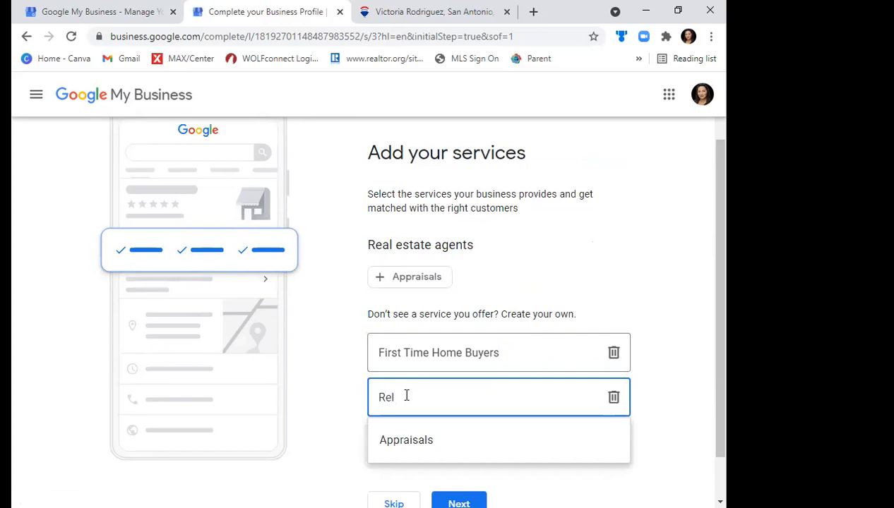
key(BackSpace)
key(BackSpace)
key(BackSpace)
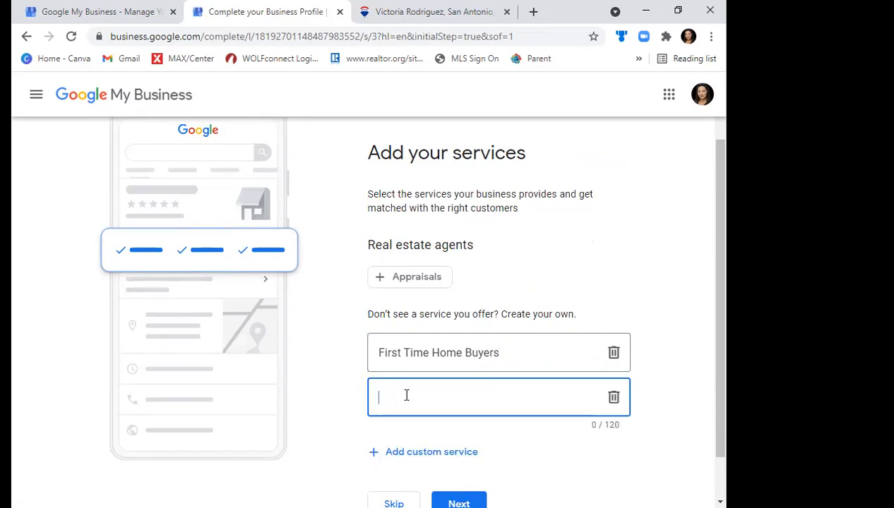
- Enter New Construction as the second custom service and continue to the business hours
text(new)
text(New Construction)
drag(721, 331, 720, 380)
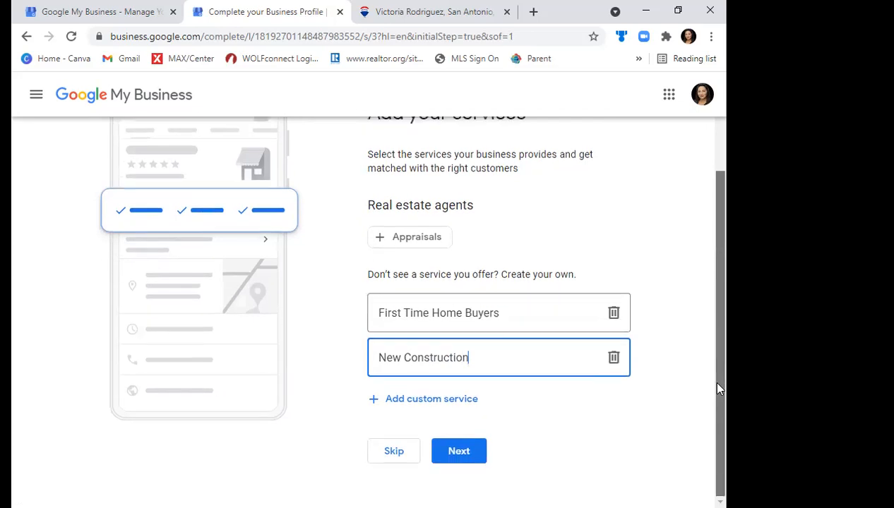
click(464, 454)
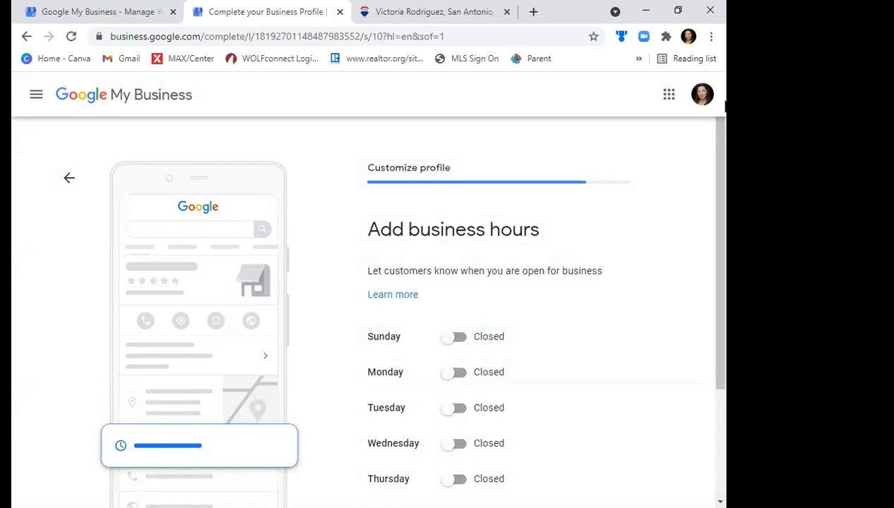
- Mark every day from Sunday to Saturday as open and try to continue without entering times
drag(723, 162, 724, 240)
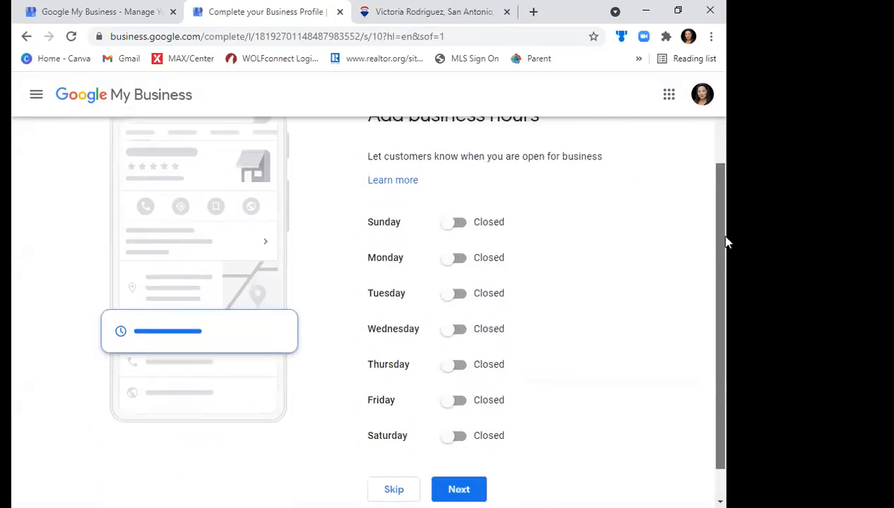
click(454, 224)
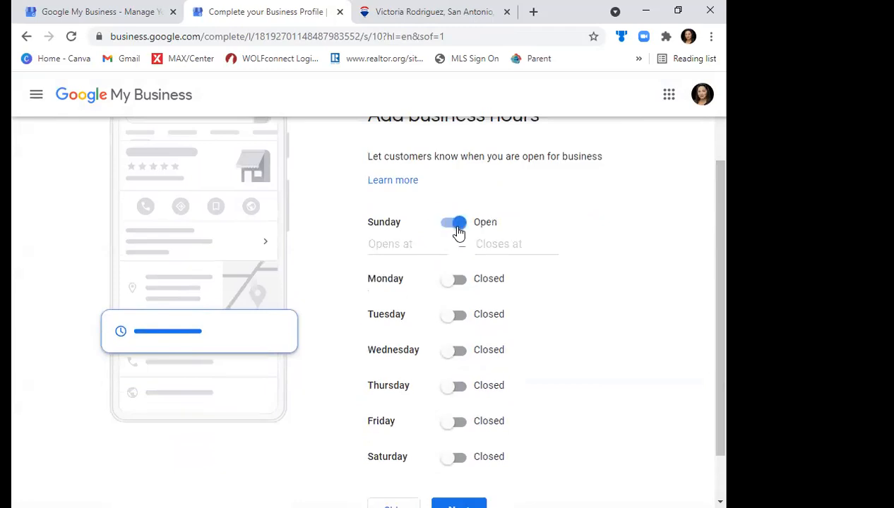
click(463, 282)
click(459, 338)
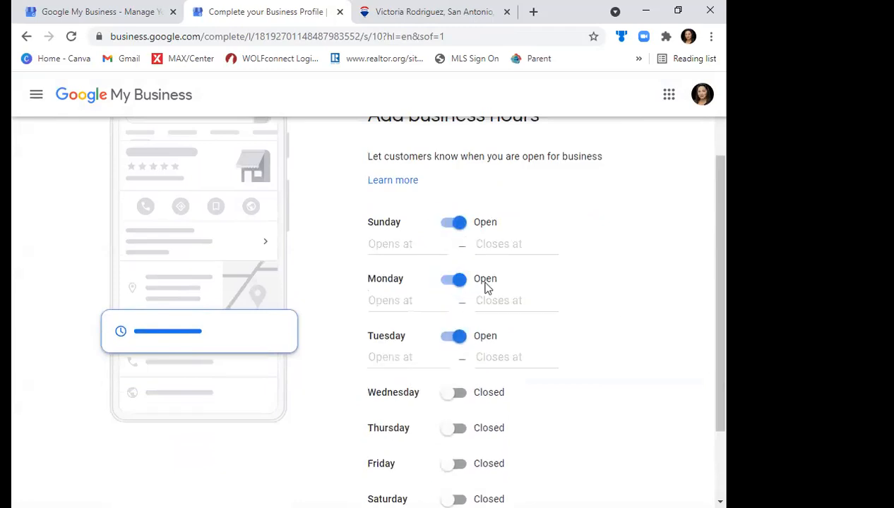
drag(724, 296, 725, 368)
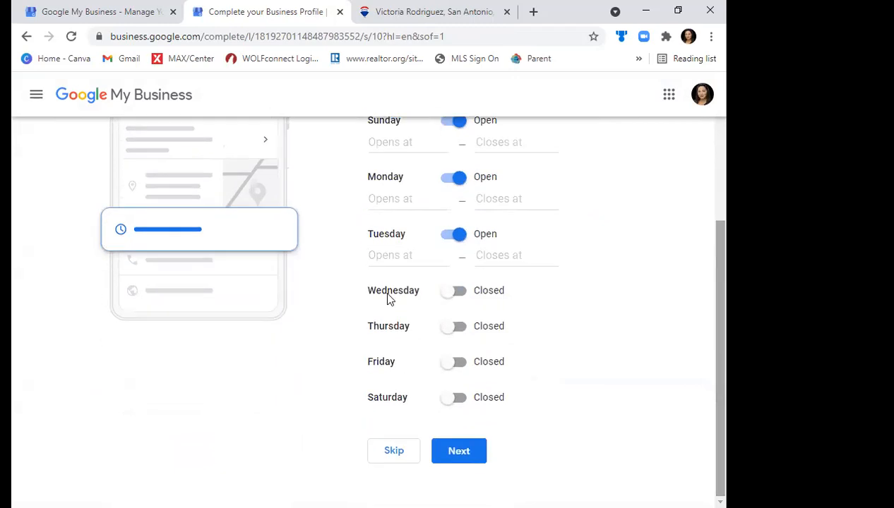
click(455, 291)
click(455, 350)
click(455, 404)
click(457, 463)
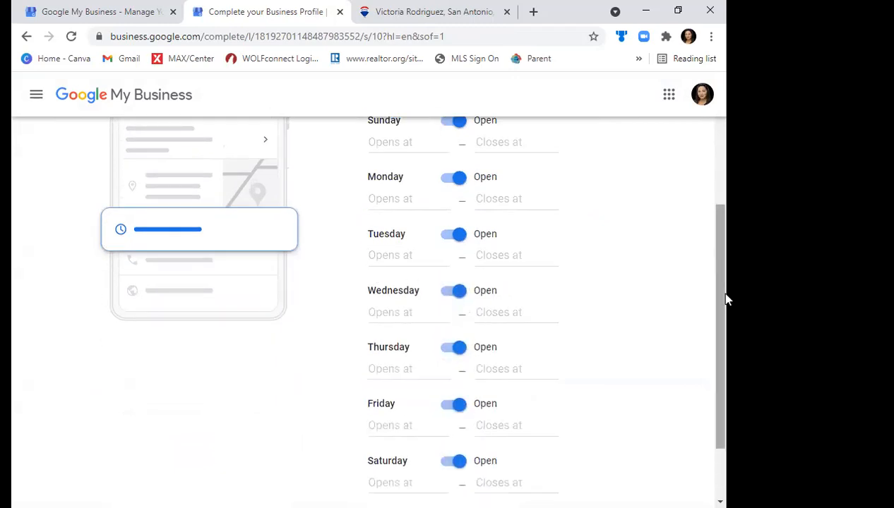
drag(728, 300, 726, 363)
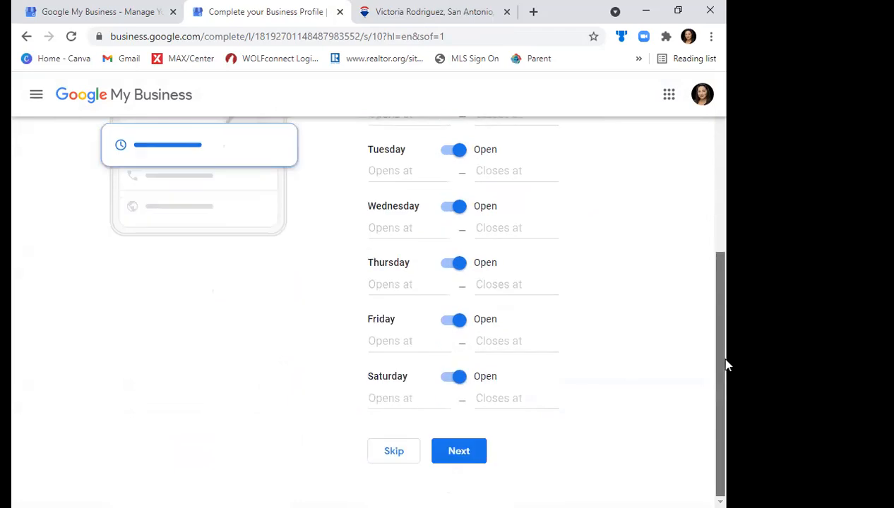
click(459, 452)
- Set the business hours for Sunday, Monday, Tuesday and Wednesday to 24 hours
drag(722, 236, 722, 160)
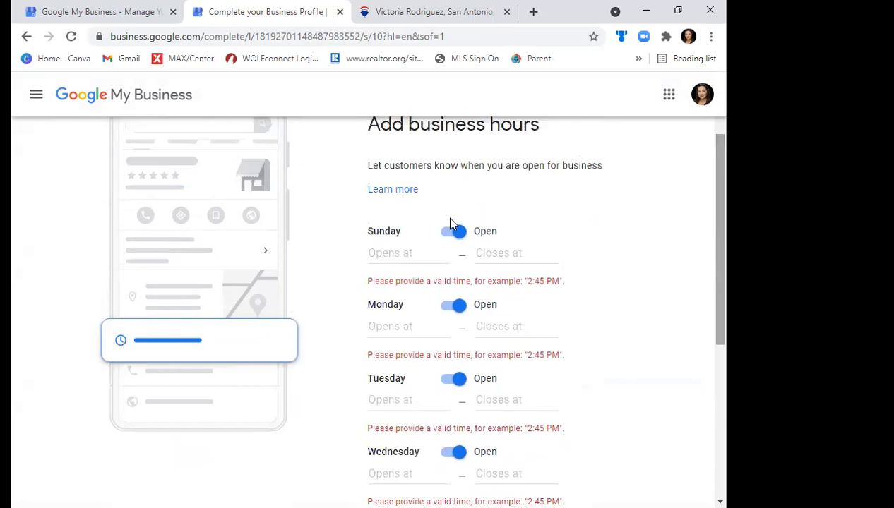
click(391, 253)
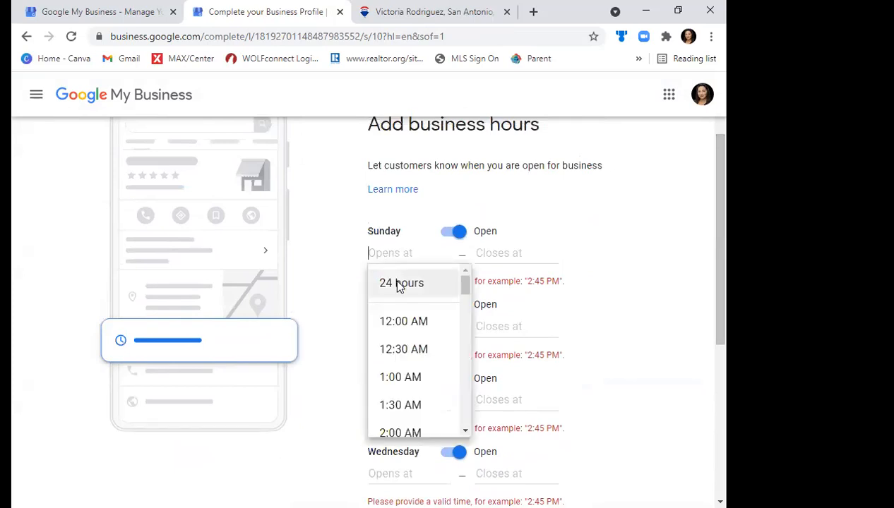
click(397, 283)
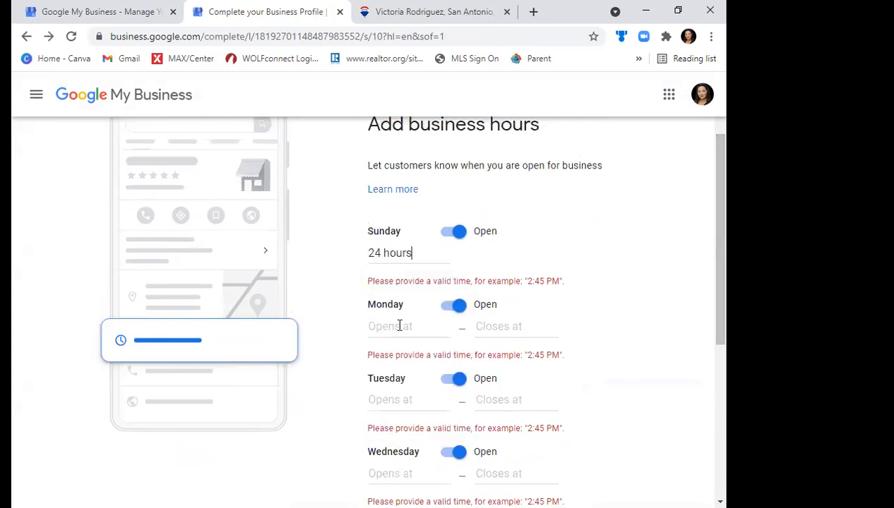
click(400, 326)
click(410, 358)
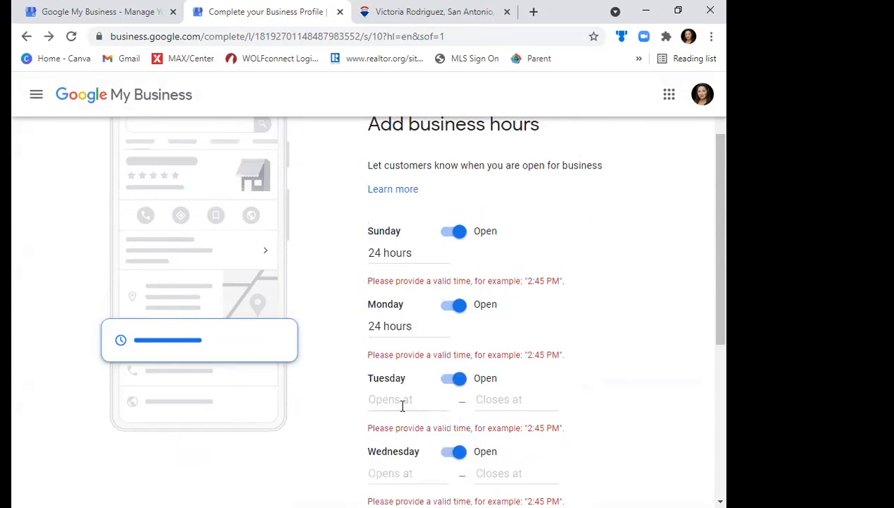
click(399, 401)
click(398, 427)
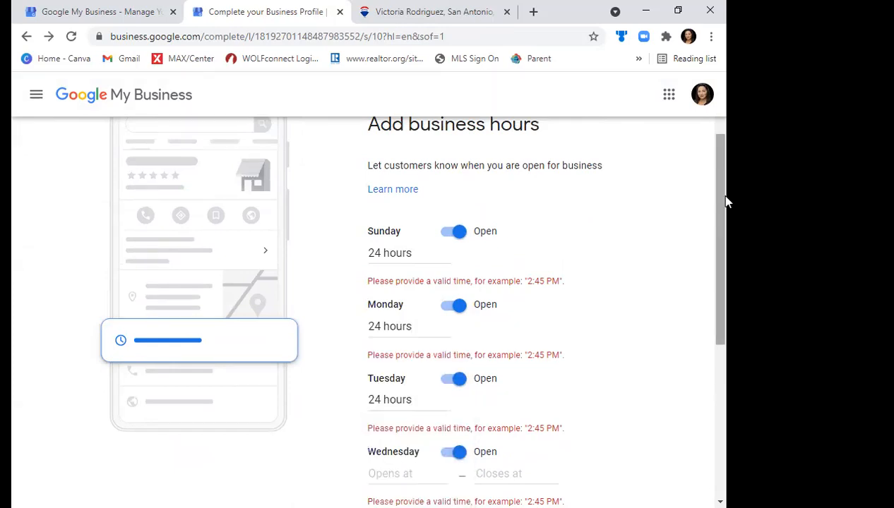
scroll(724, 273, down, 3)
click(369, 286)
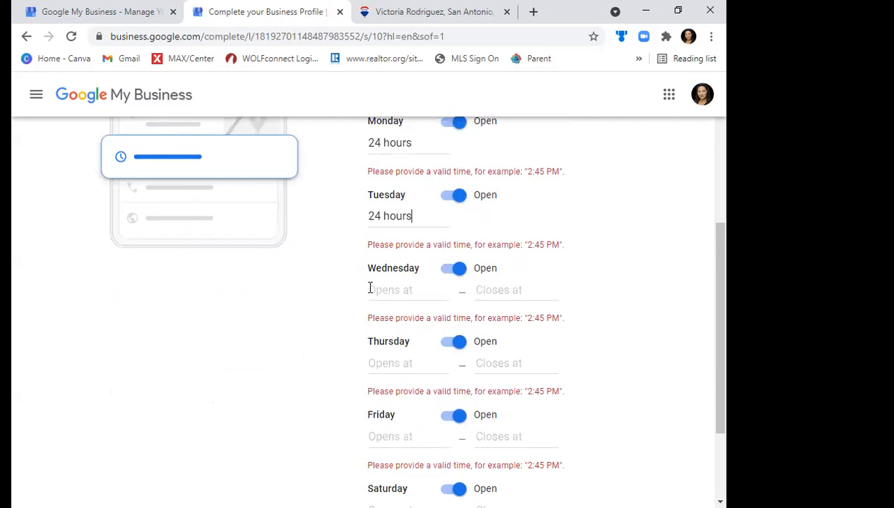
click(413, 321)
- Set Thursday, Friday and Saturday to 24 hours and continue through messaging with Accept Messages enabled
drag(721, 225, 722, 312)
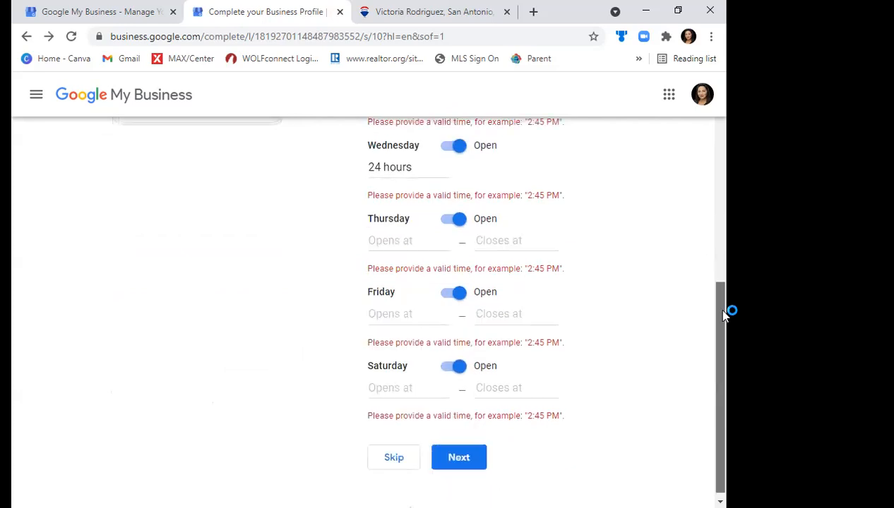
click(367, 239)
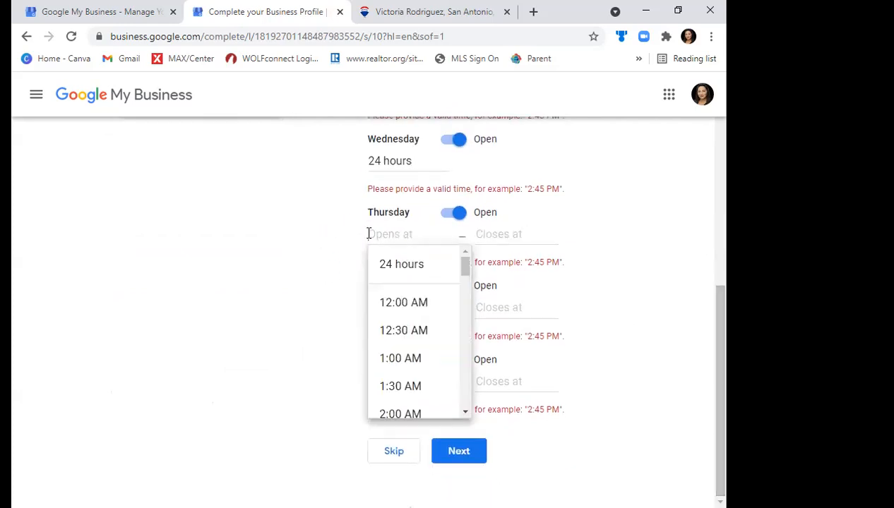
click(405, 261)
click(399, 304)
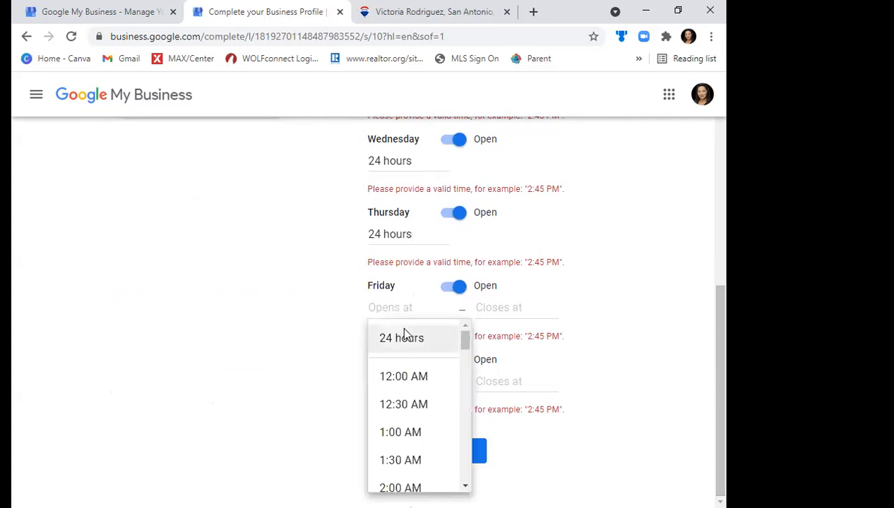
click(401, 337)
click(401, 373)
click(410, 411)
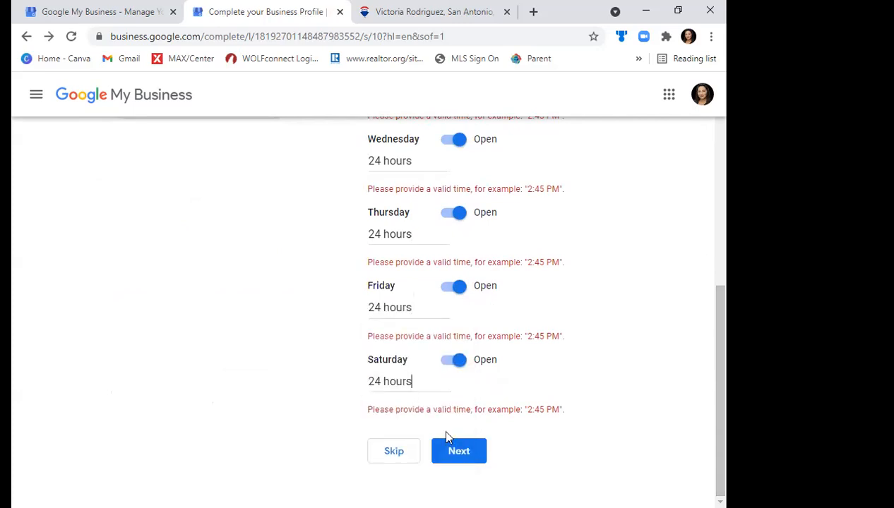
click(460, 455)
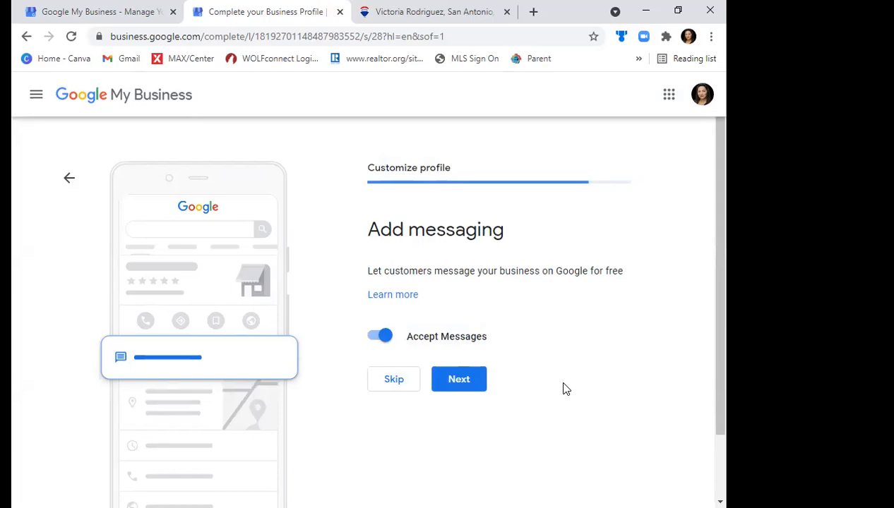
click(478, 383)
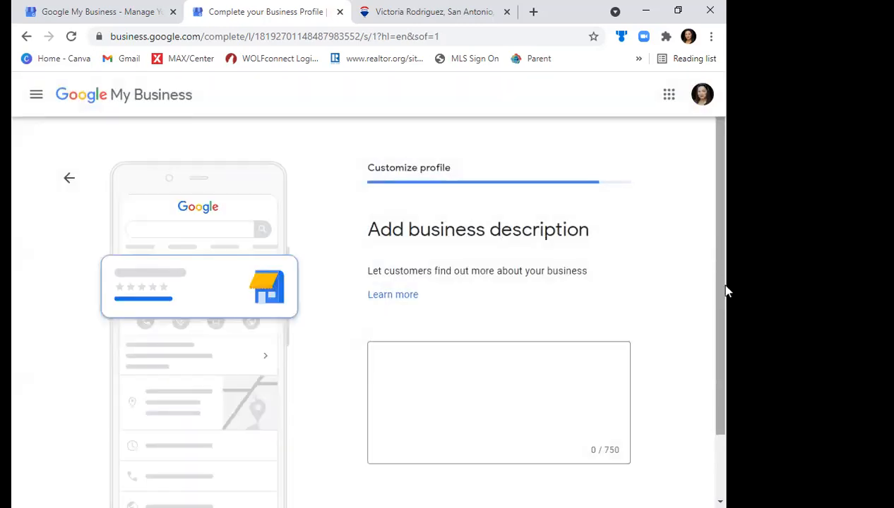
- Copy the full About Me text from the agent's RE/MAX site into the profile's business description
click(428, 12)
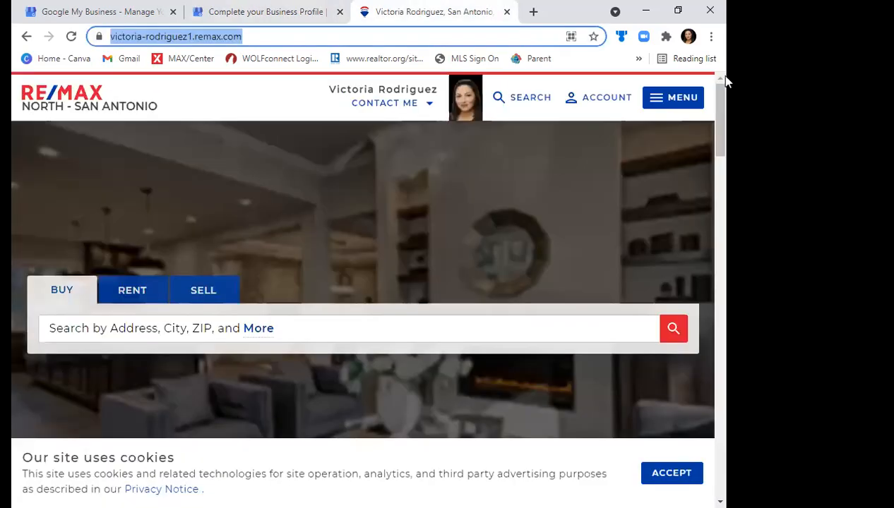
click(351, 421)
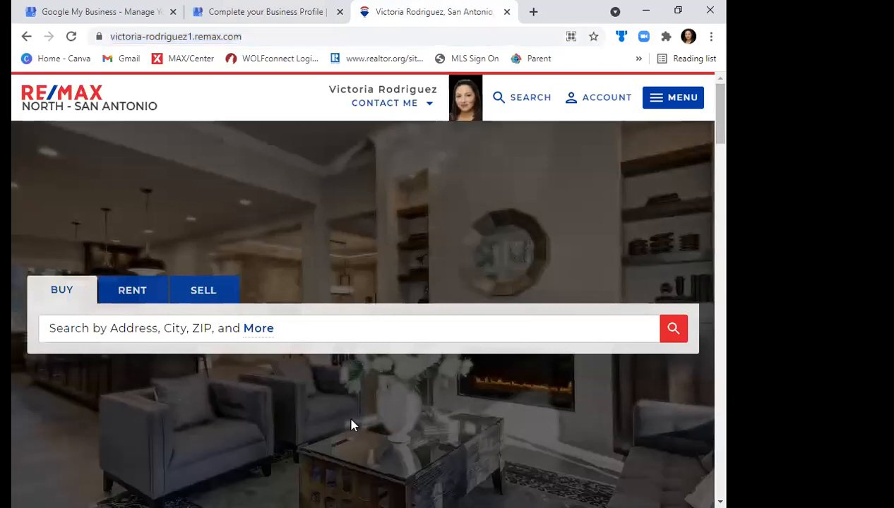
scroll(349, 427, down, 2)
scroll(350, 431, down, 4)
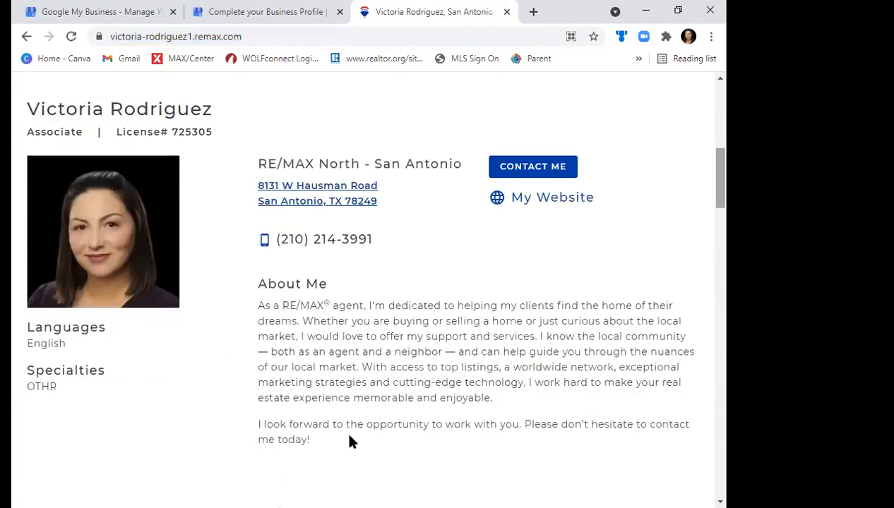
drag(258, 306, 348, 438)
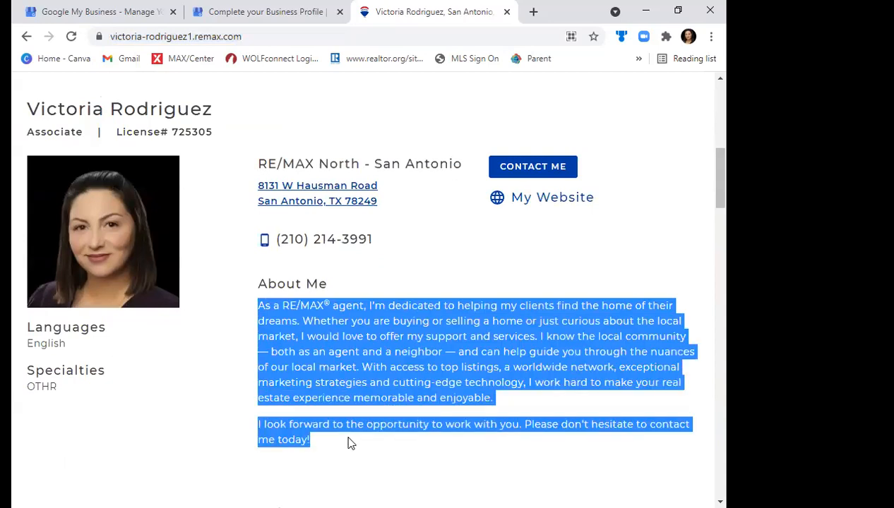
click(266, 12)
click(429, 366)
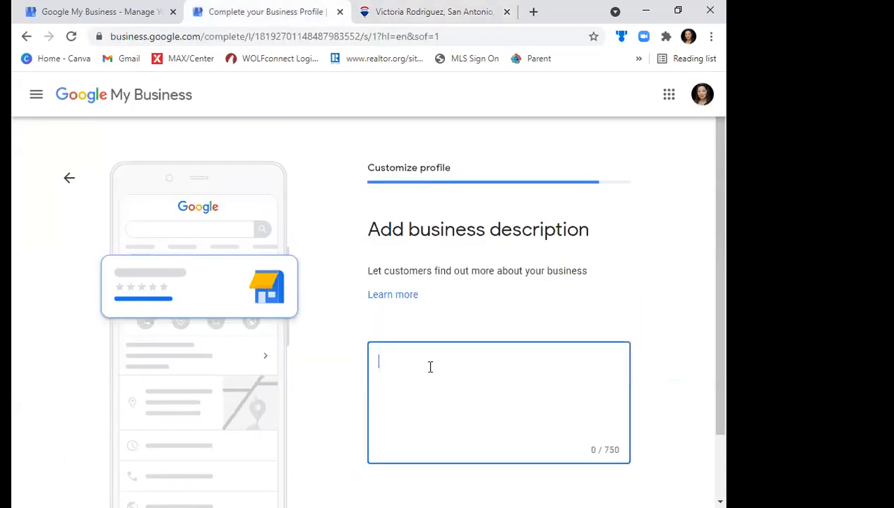
key(ctrl+v)
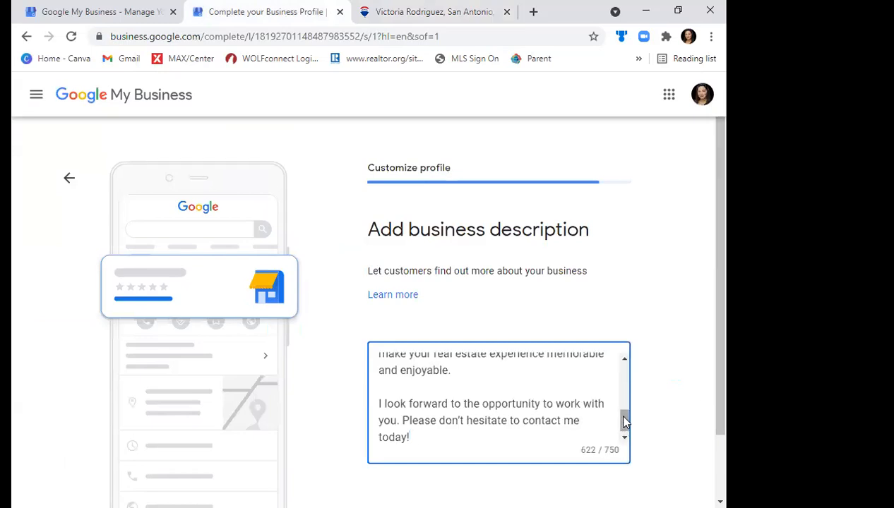
- Review the pasted business description and continue to adding photos of the business
drag(624, 422, 624, 381)
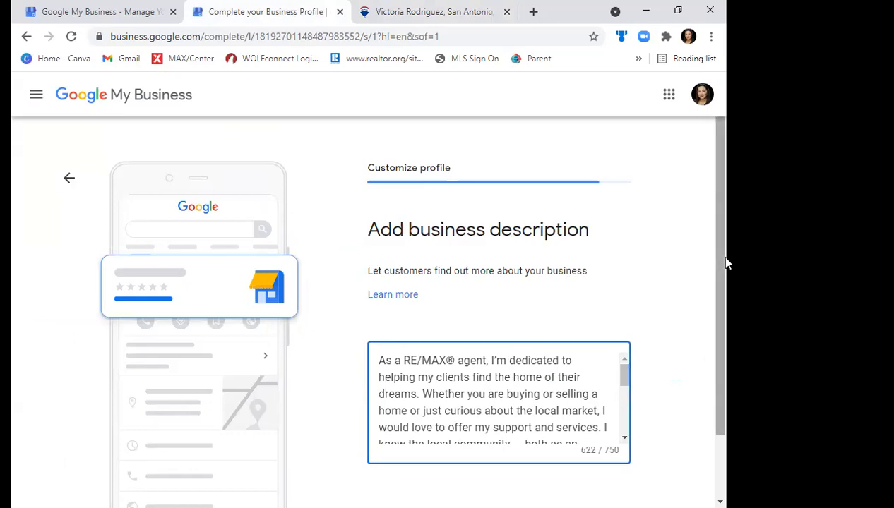
scroll(728, 262, down, 2)
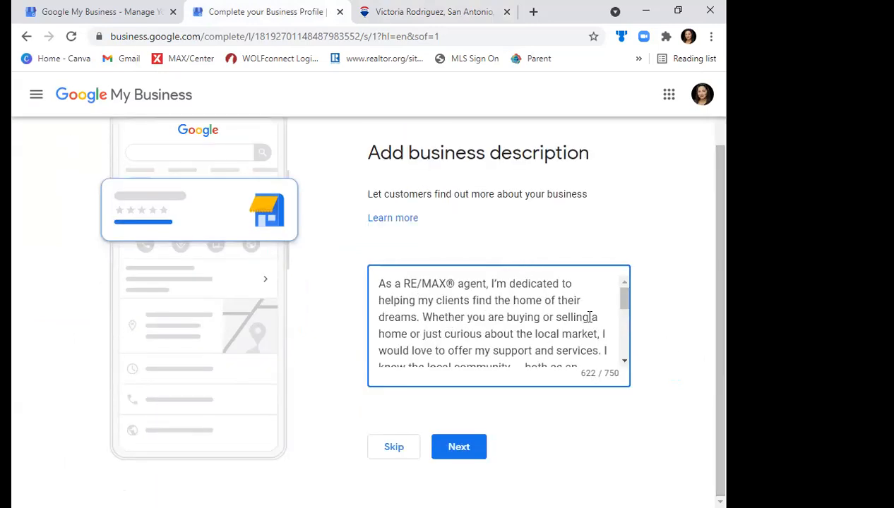
click(465, 449)
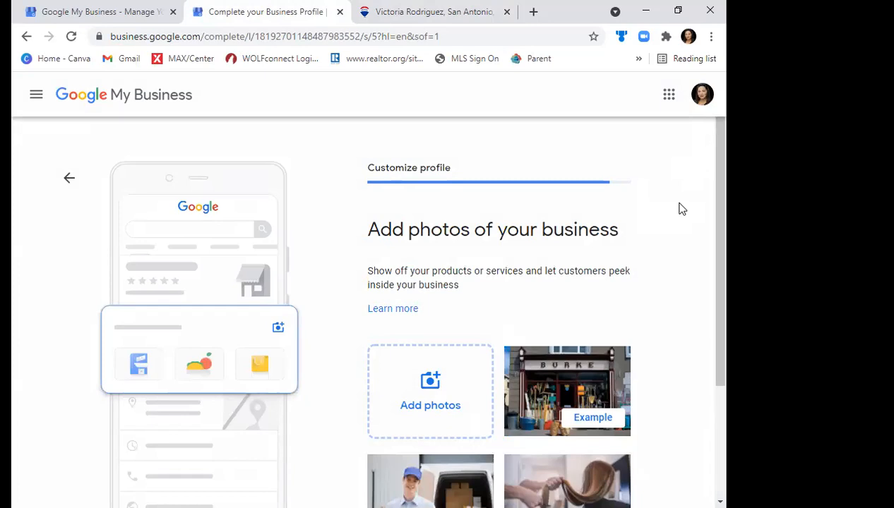
drag(720, 268, 721, 319)
scroll(709, 269, up, 2)
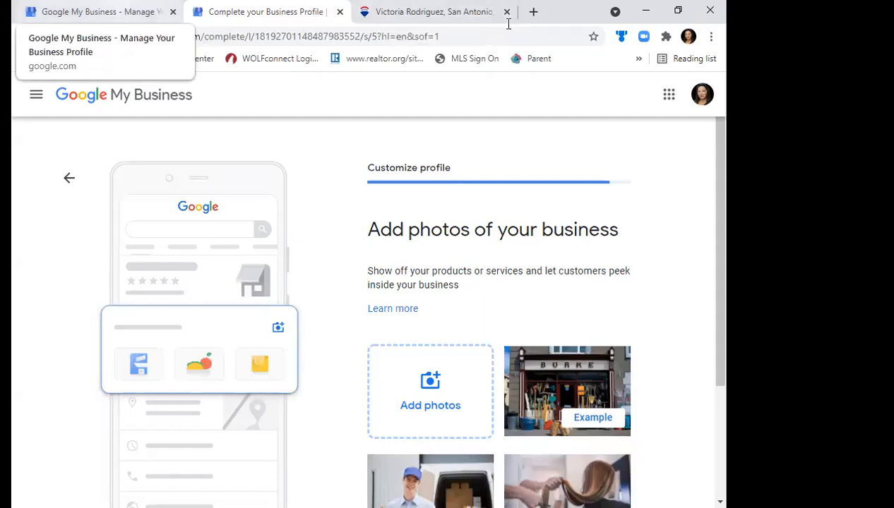
- Load google.com in place of the agent's RE/MAX site and open Google Drive from there
click(455, 11)
click(389, 35)
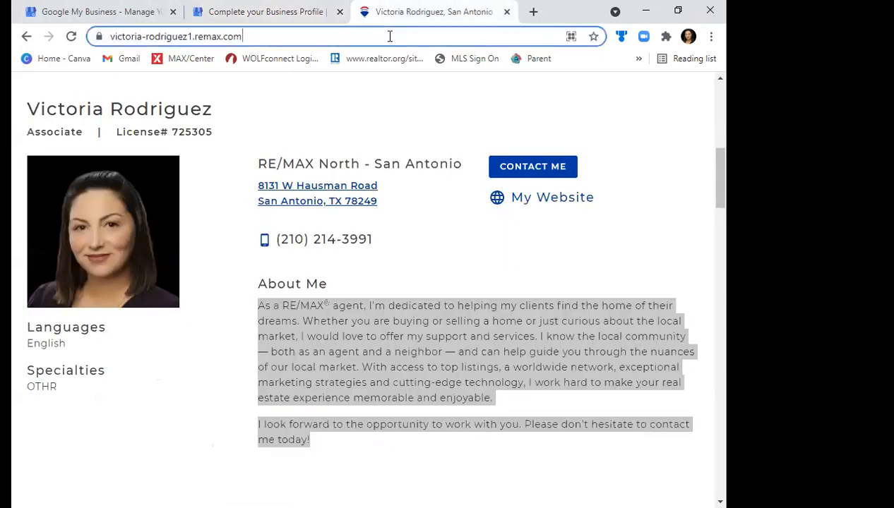
text(goog)
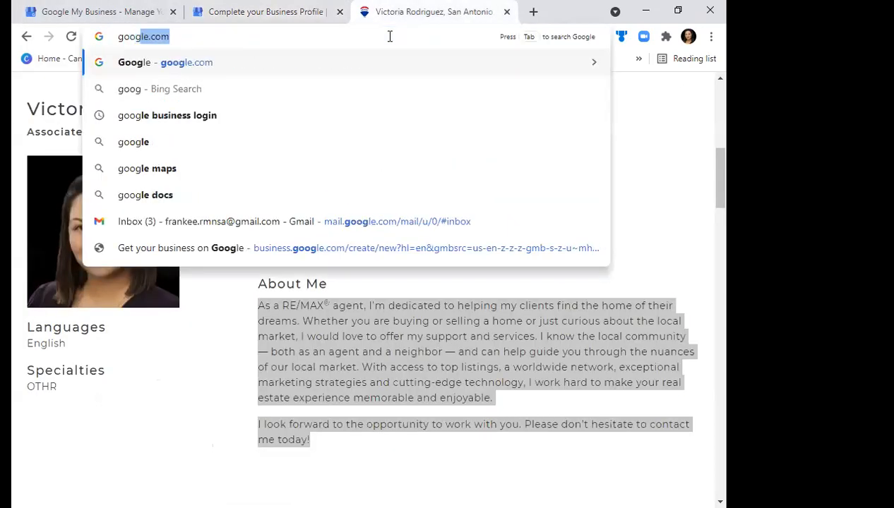
key(Return)
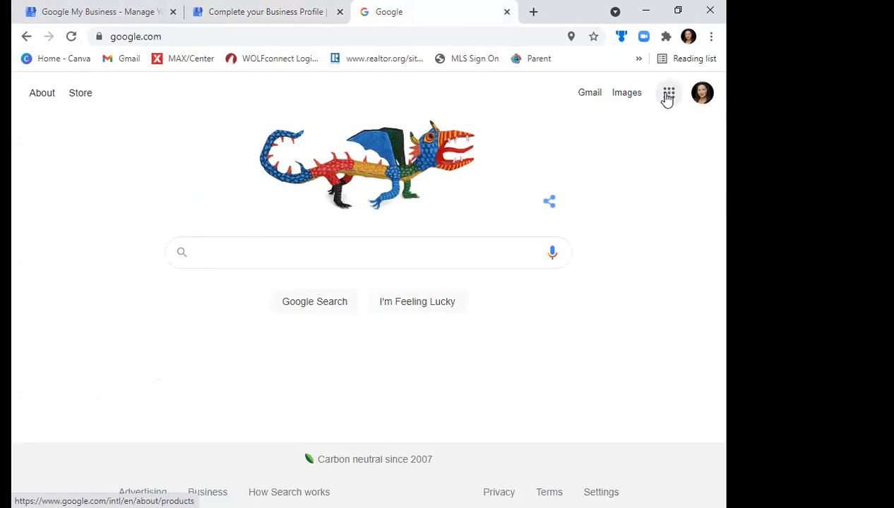
click(668, 95)
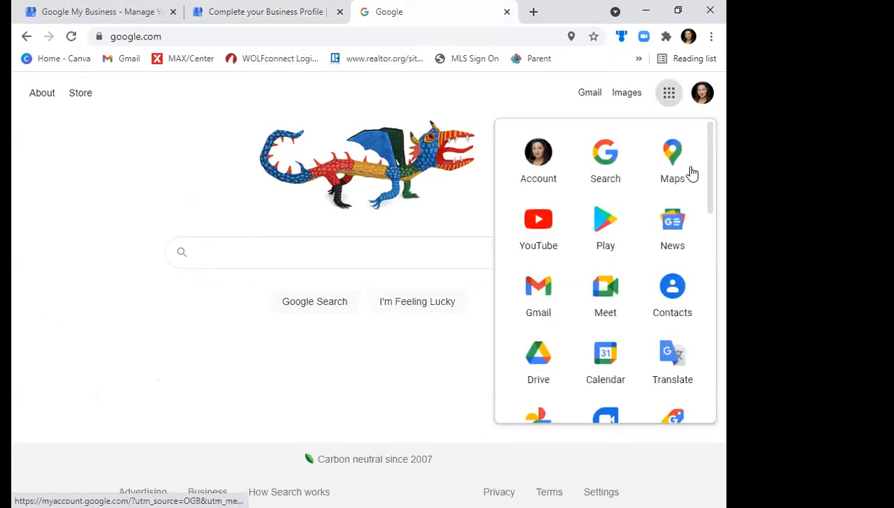
click(550, 371)
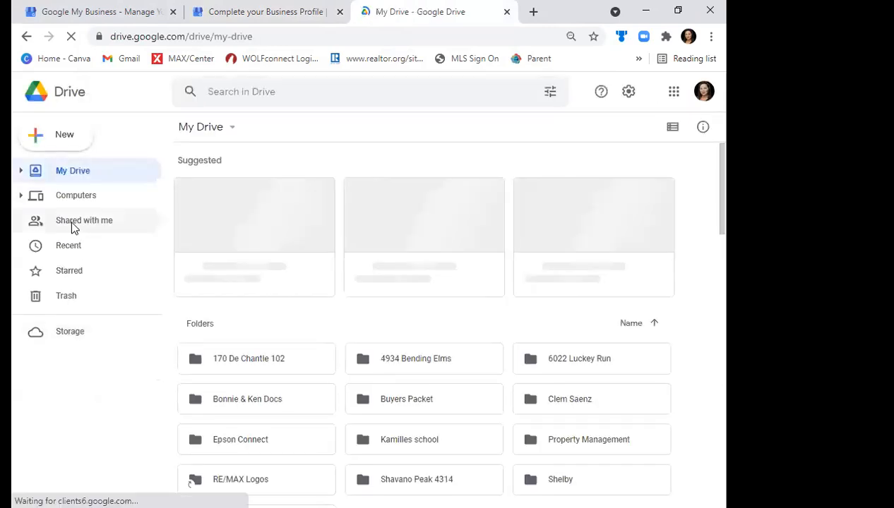
- Open the RE/MAX Logos folder inside the RMNSA Shared Folder among the items shared with the account
click(71, 221)
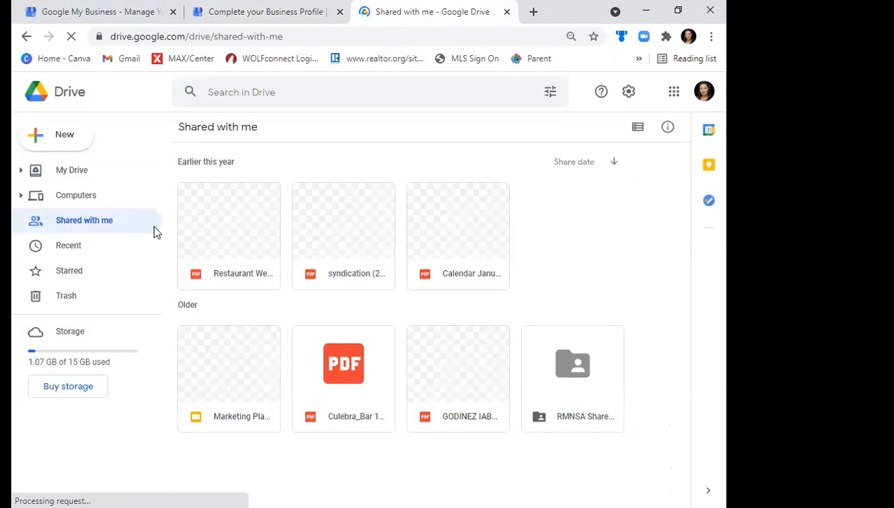
click(579, 378)
double_click(579, 378)
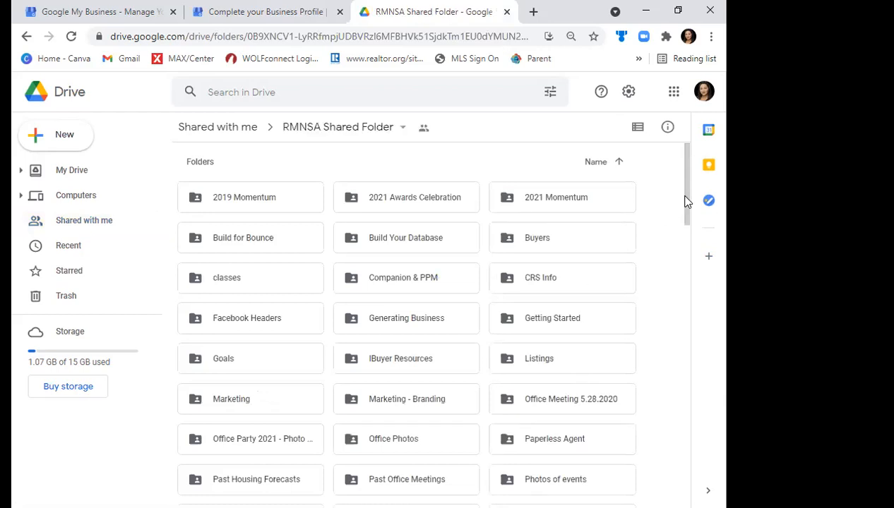
scroll(690, 226, down, 2)
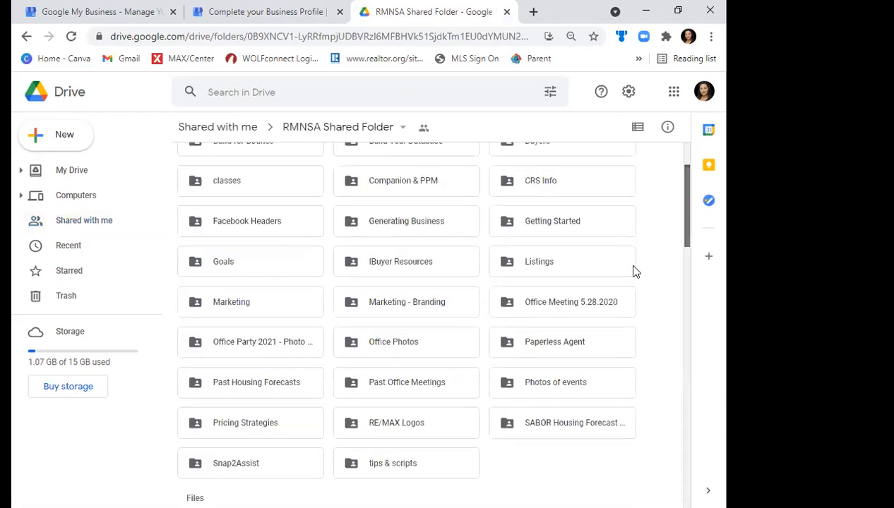
double_click(416, 408)
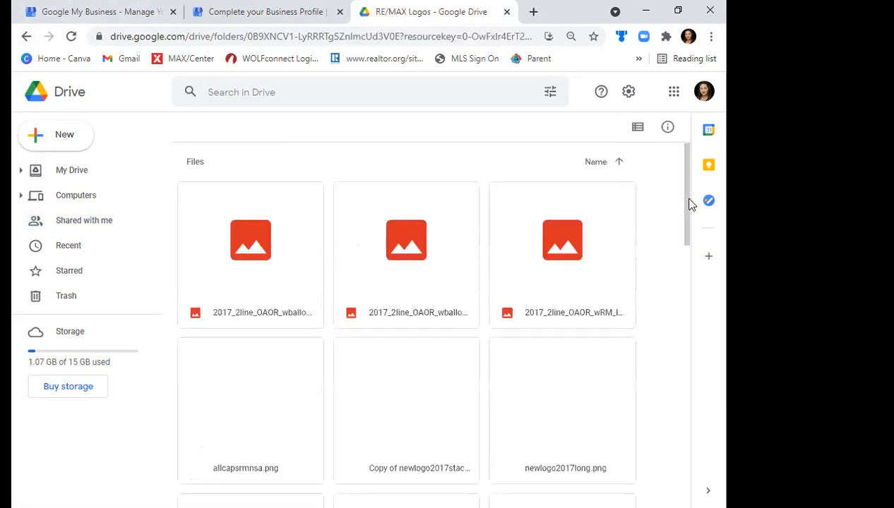
- Find the REMAX_mastrBalloon_RG balloon logo beside the CM version and download it as a JPG
scroll(688, 276, down, 1)
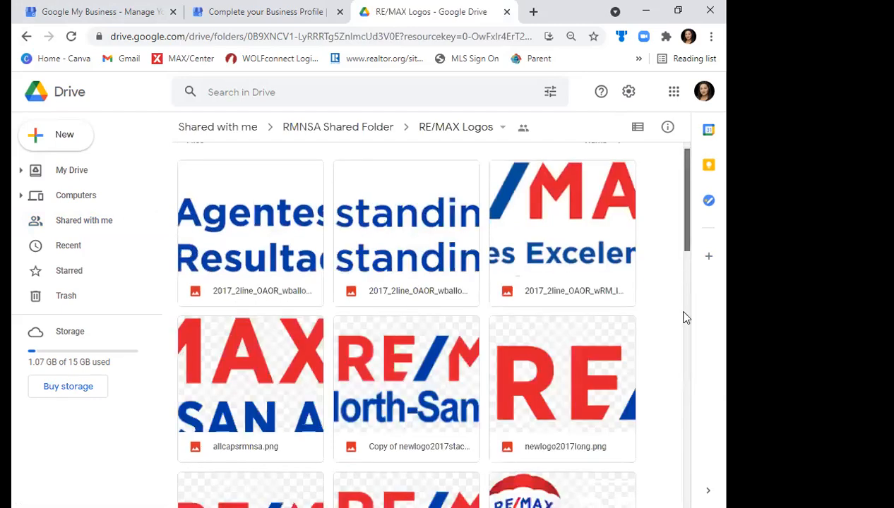
scroll(685, 318, down, 3)
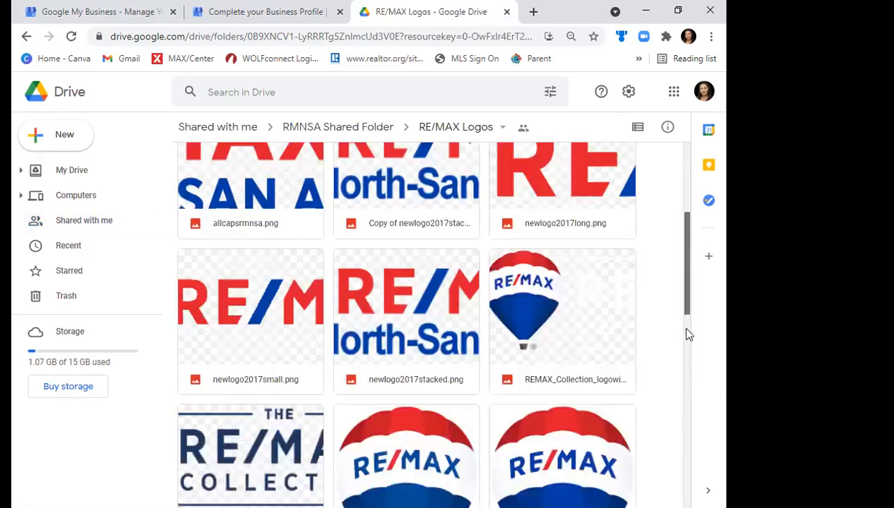
scroll(599, 209, down, 3)
click(599, 209)
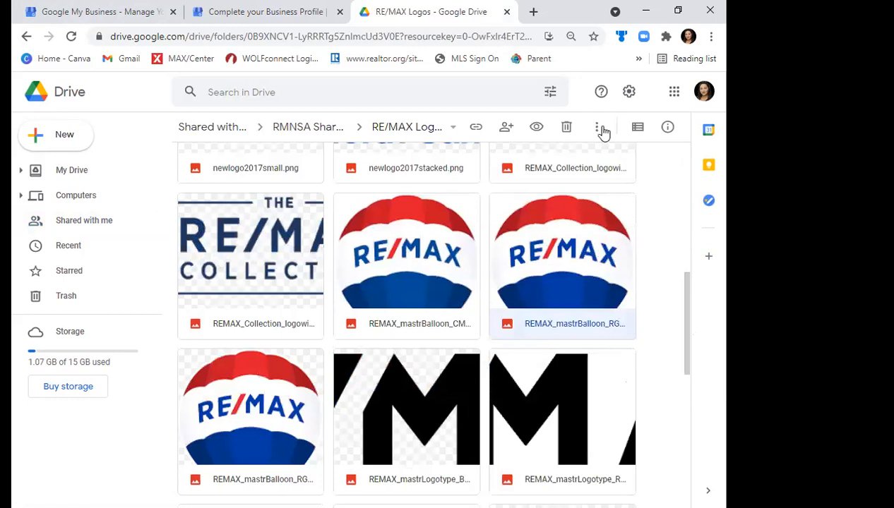
right_click(569, 281)
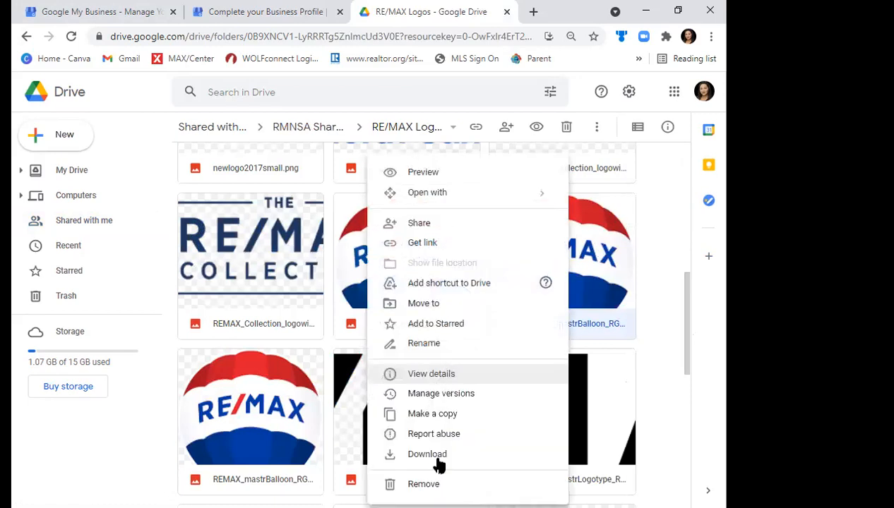
click(437, 457)
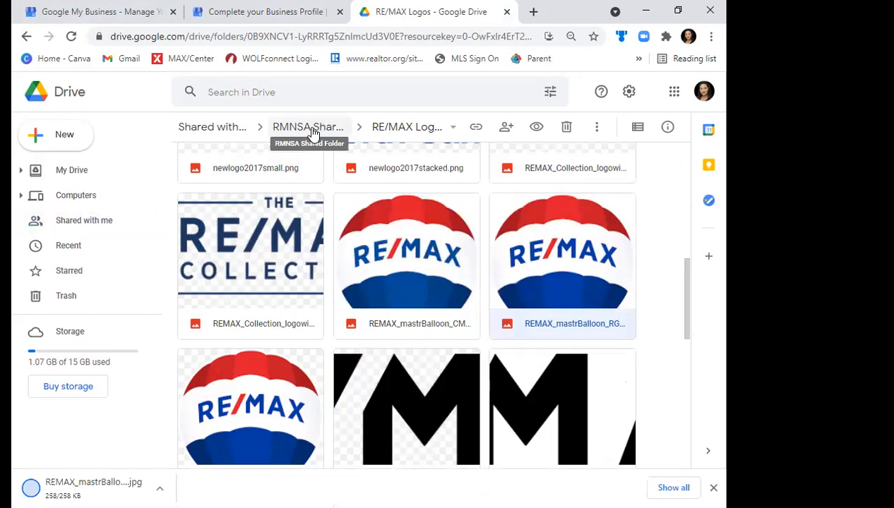
- Return to the RMNSA Shared Folder and open Hausman Building Photos inside Office Photos
click(313, 132)
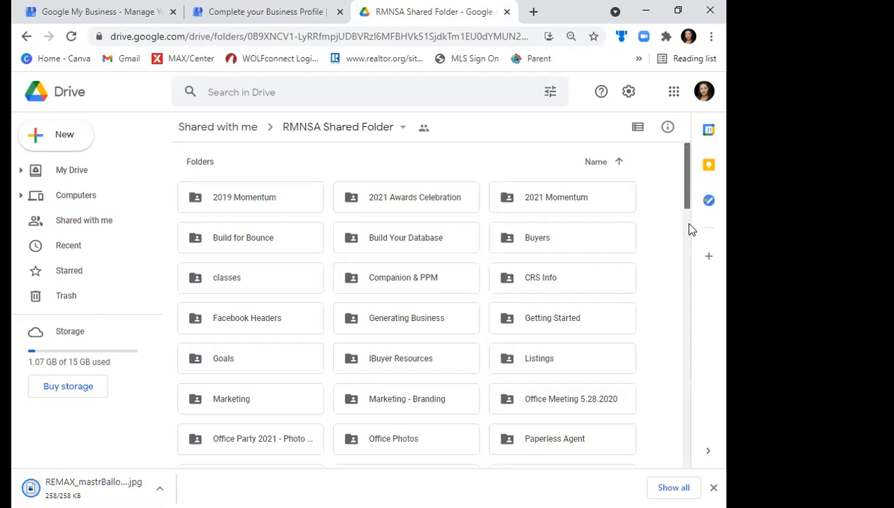
scroll(400, 320, down, 3)
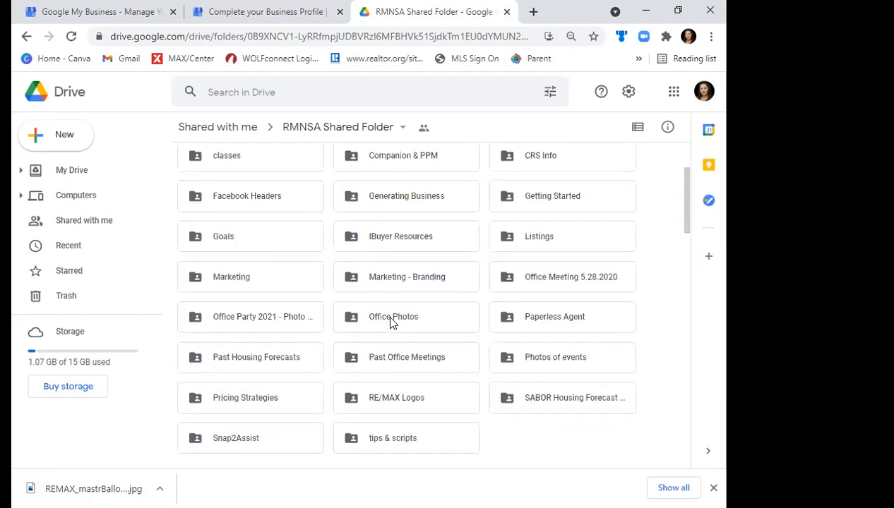
double_click(391, 317)
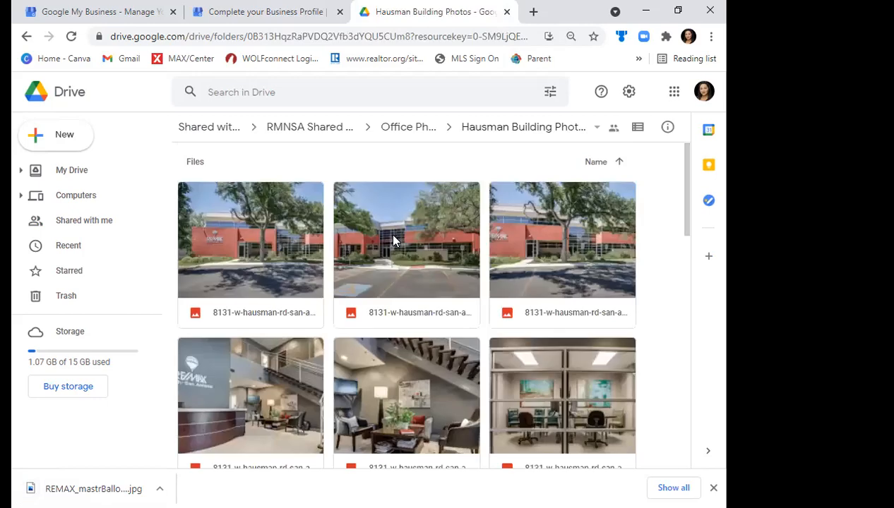
click(393, 241)
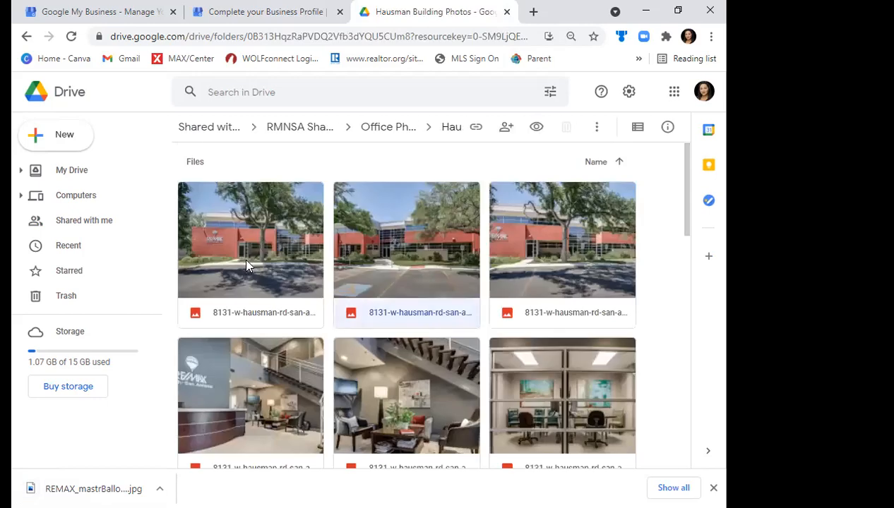
- Download the first exterior building photo and the lounge photo with the staircase
click(247, 266)
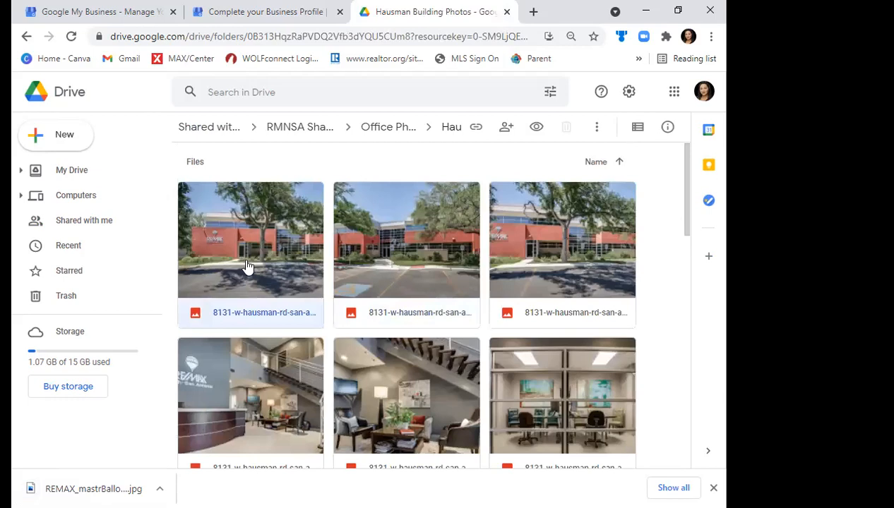
right_click(248, 266)
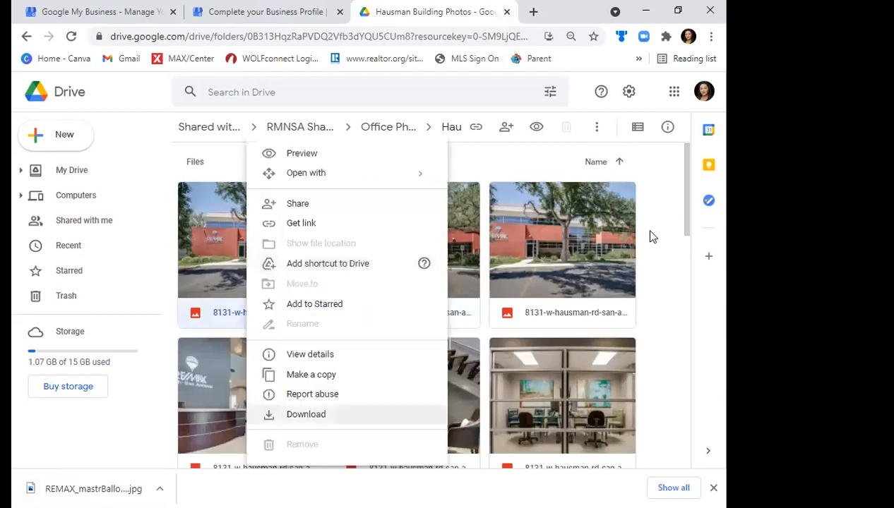
key(Return)
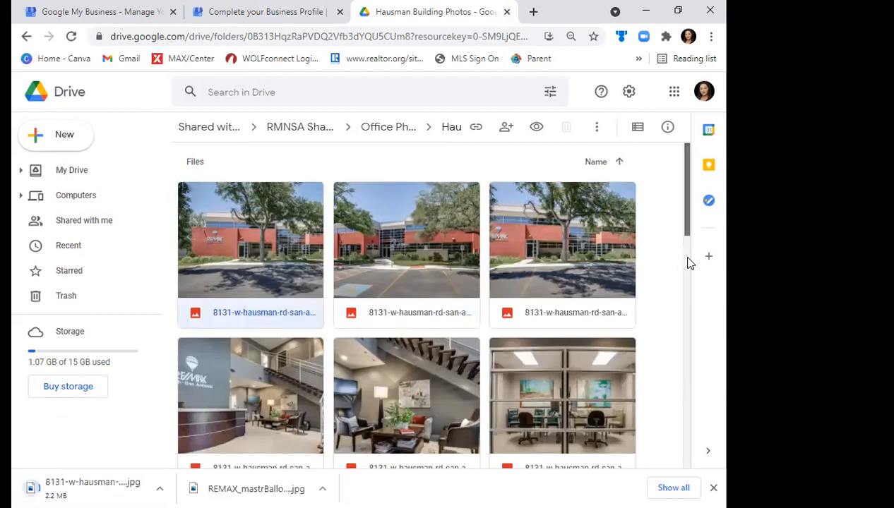
scroll(688, 262, down, 2)
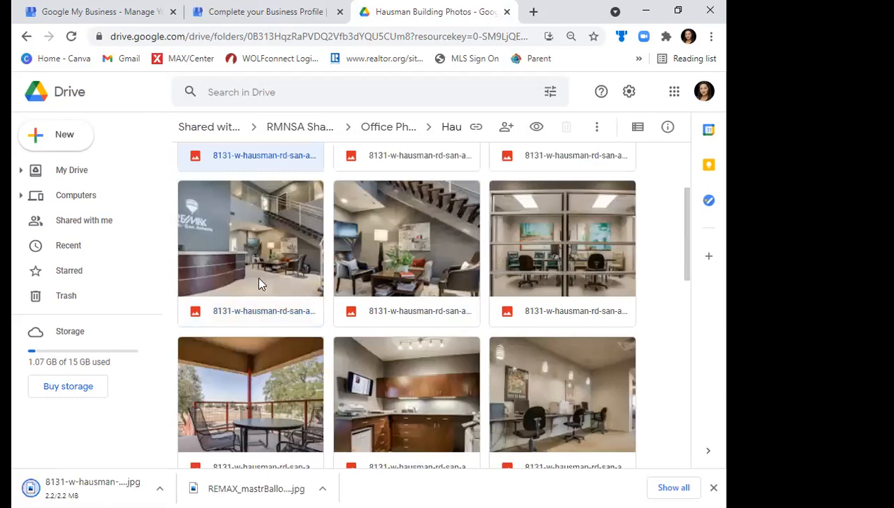
click(437, 248)
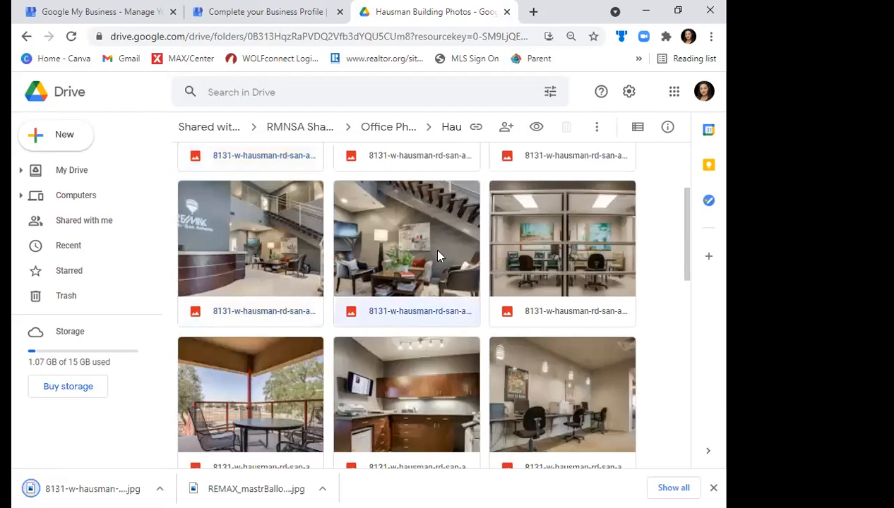
right_click(437, 248)
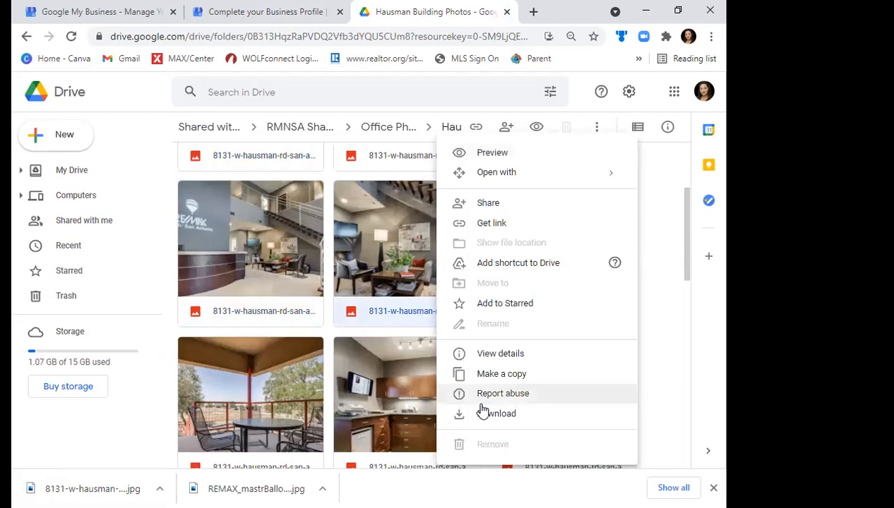
click(484, 417)
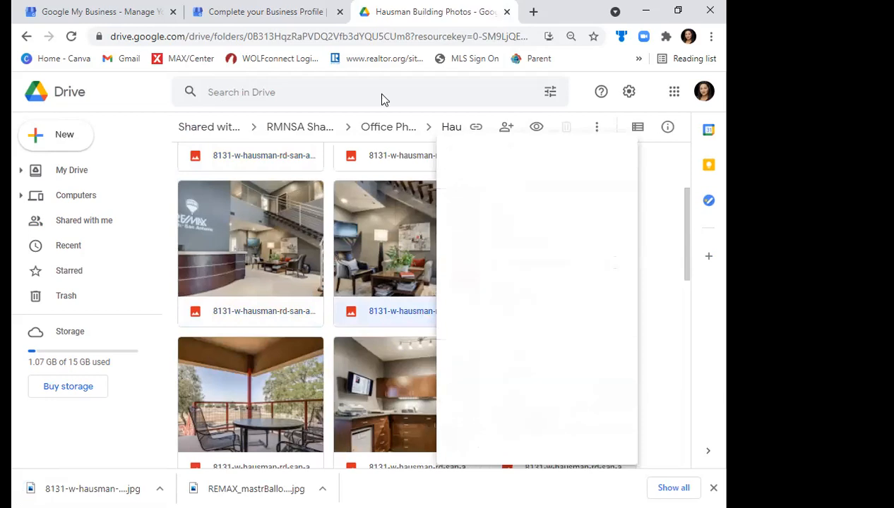
- Return to the business profile setup and add the downloaded exterior building photo to its photos
click(235, 9)
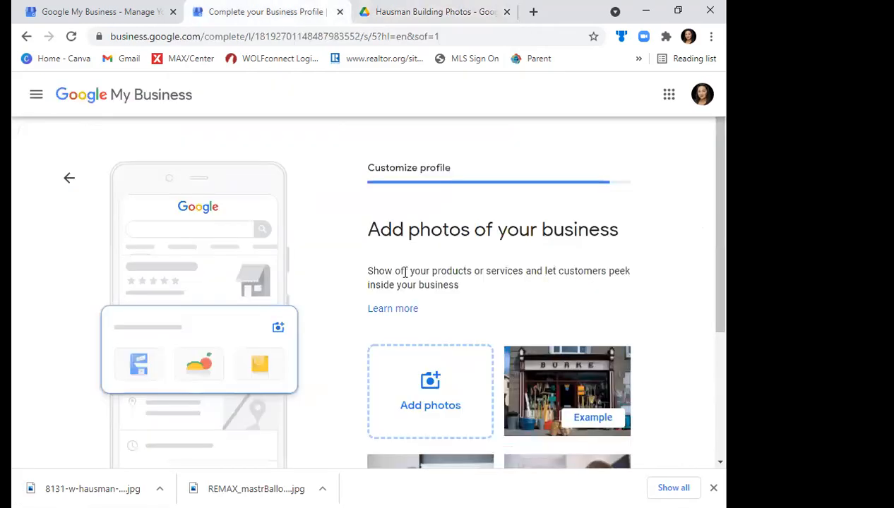
click(452, 388)
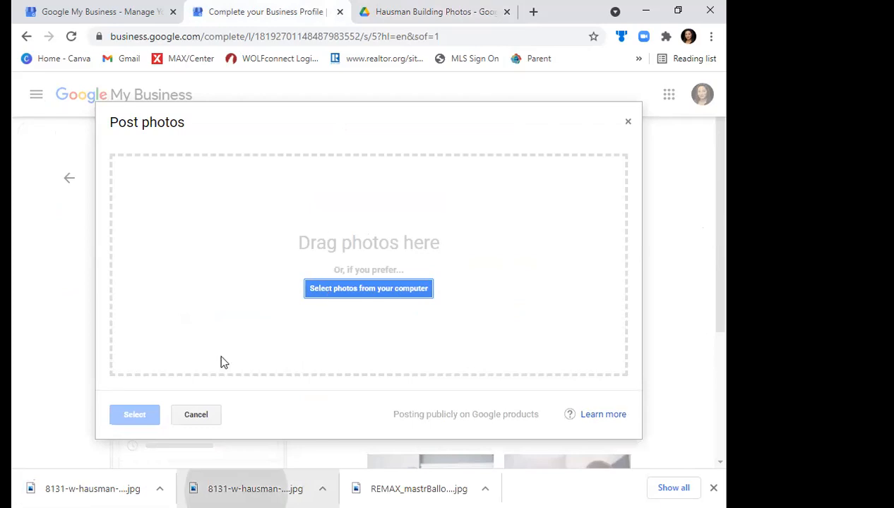
drag(221, 362, 220, 363)
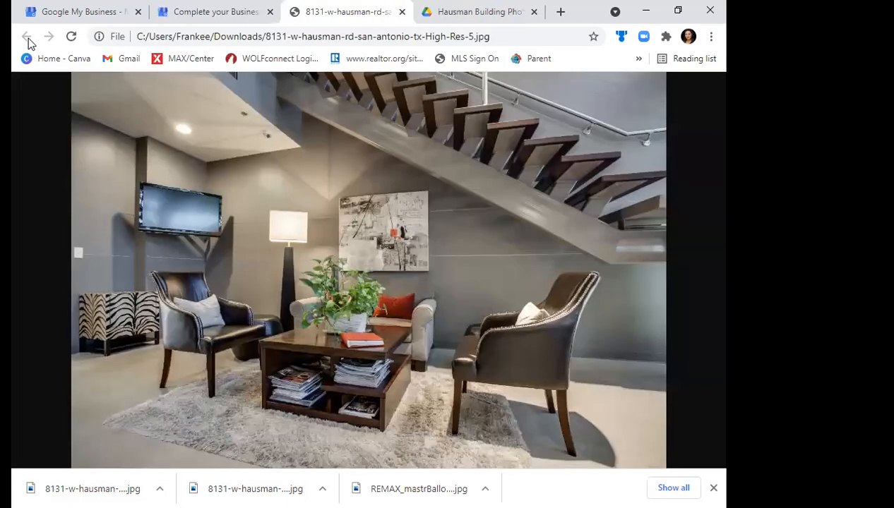
click(403, 13)
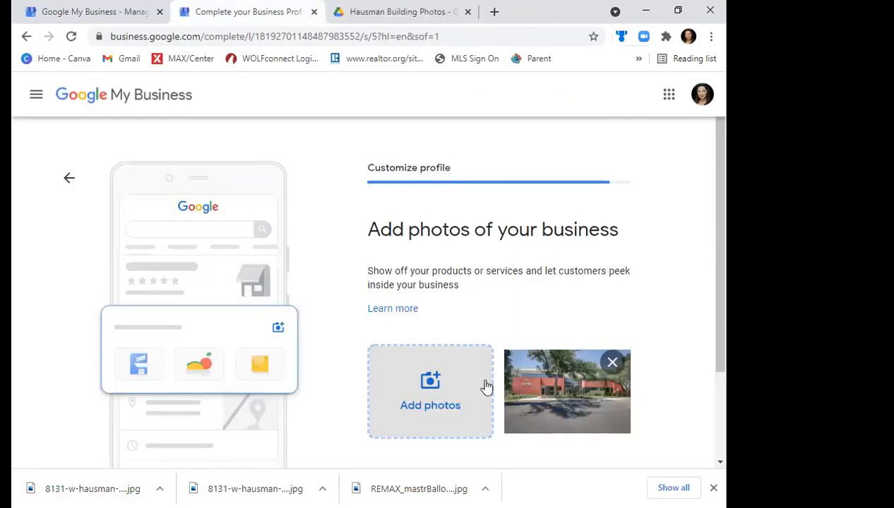
- Add the downloaded lounge photo with the staircase to the business photos and proceed past the photo stage
click(423, 387)
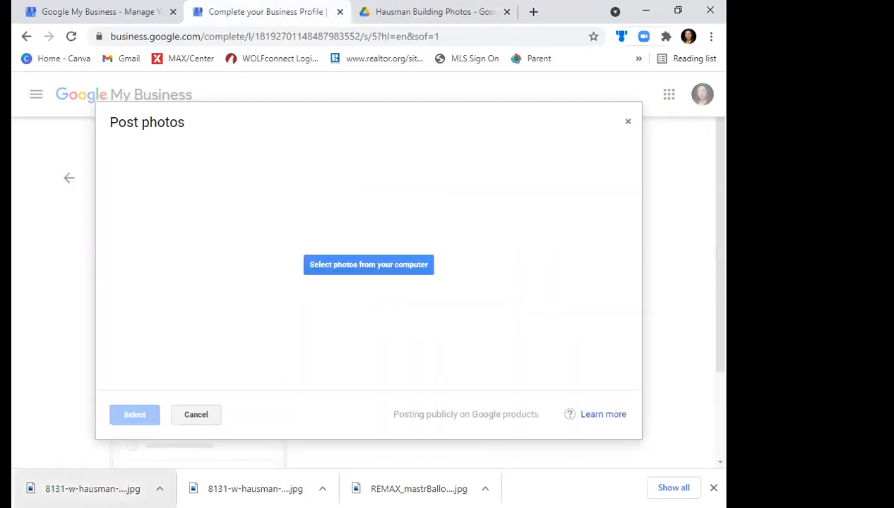
drag(92, 481, 418, 281)
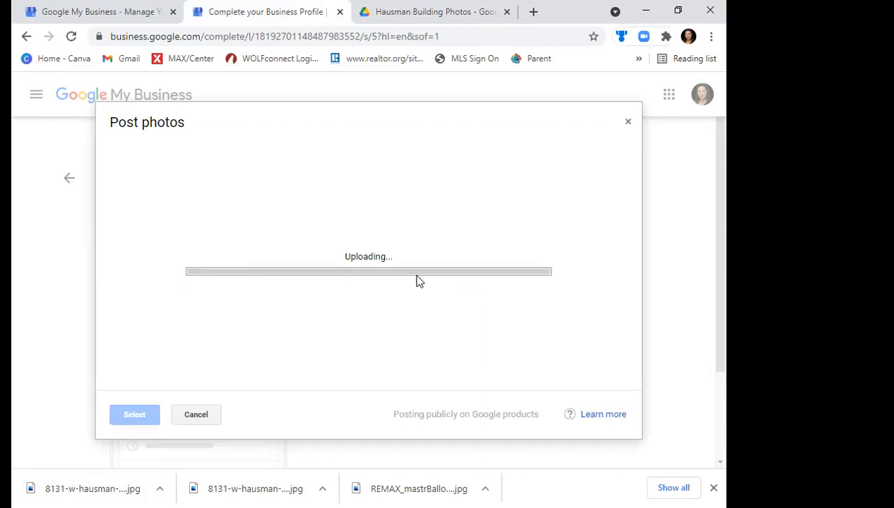
drag(724, 260, 713, 324)
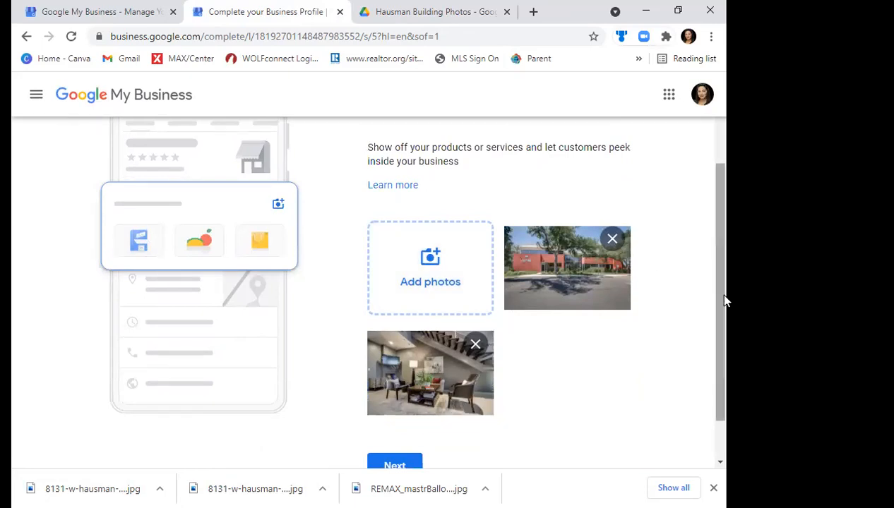
scroll(702, 359, down, 1)
click(394, 413)
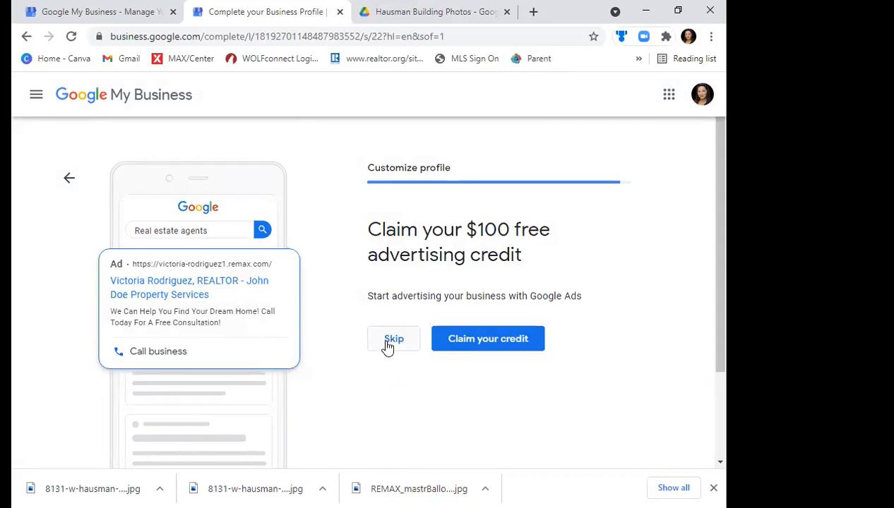
- Skip the $100 advertising credit offer and finish the setup, accepting the welcome terms to reach the business dashboard
click(713, 488)
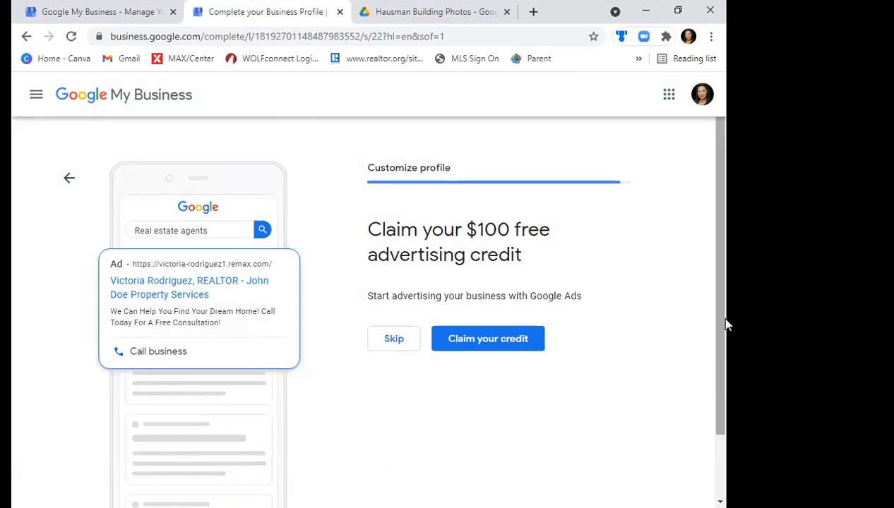
drag(719, 343, 712, 369)
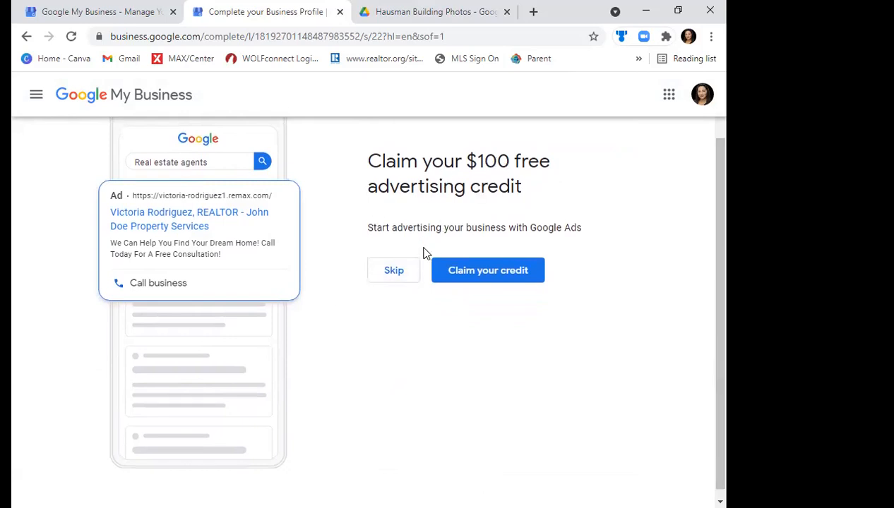
click(395, 272)
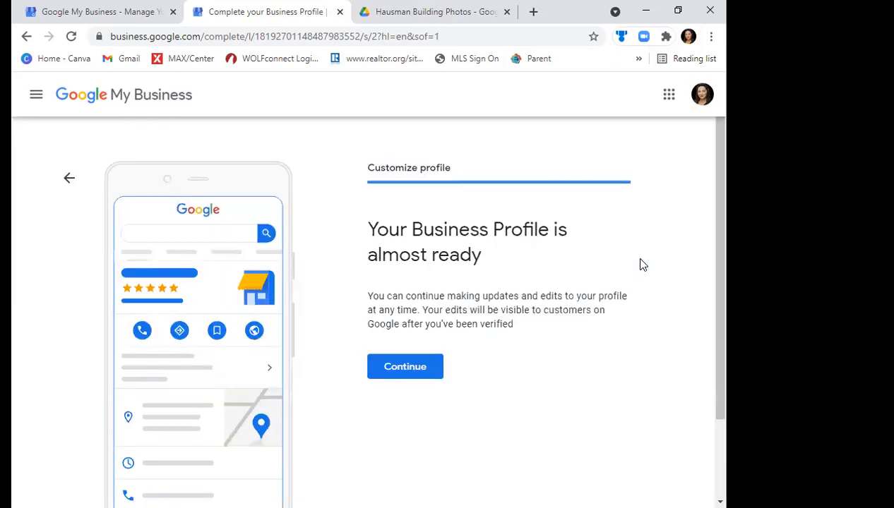
click(394, 364)
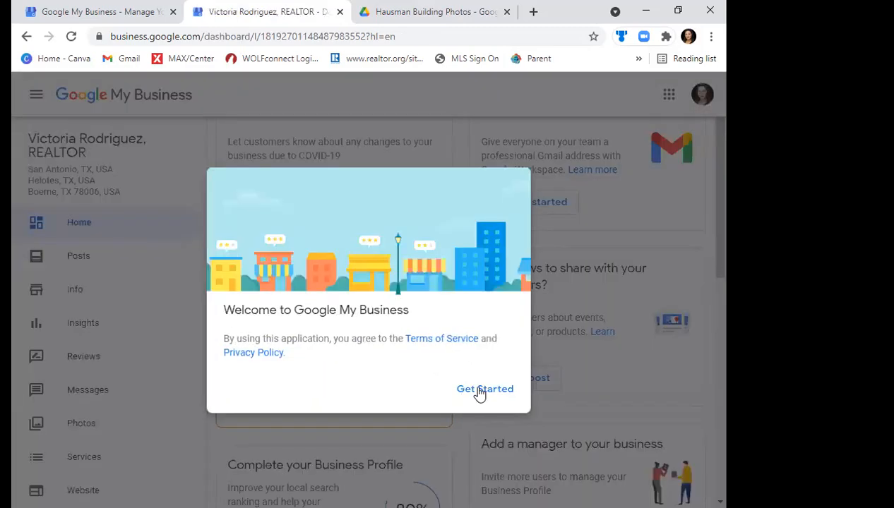
click(485, 391)
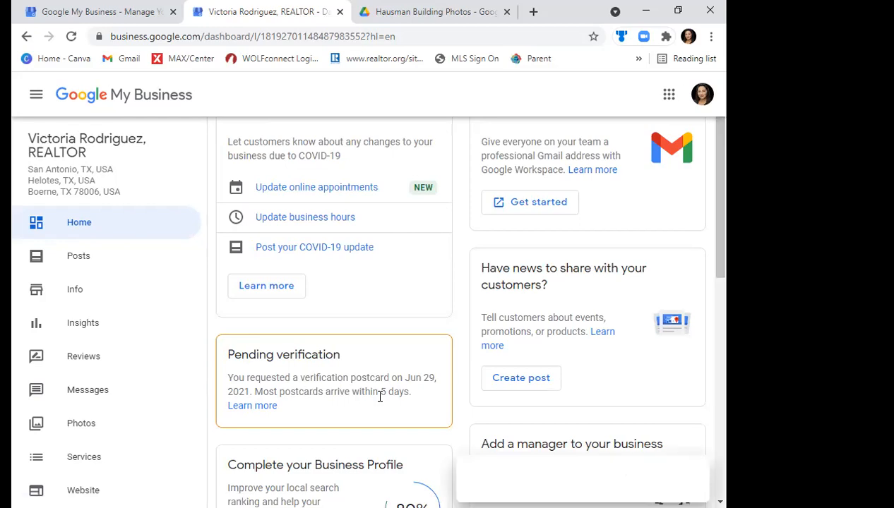
- Upload the downloaded REMAX balloon logo through the Add logo task under Complete your Business Profile
click(680, 222)
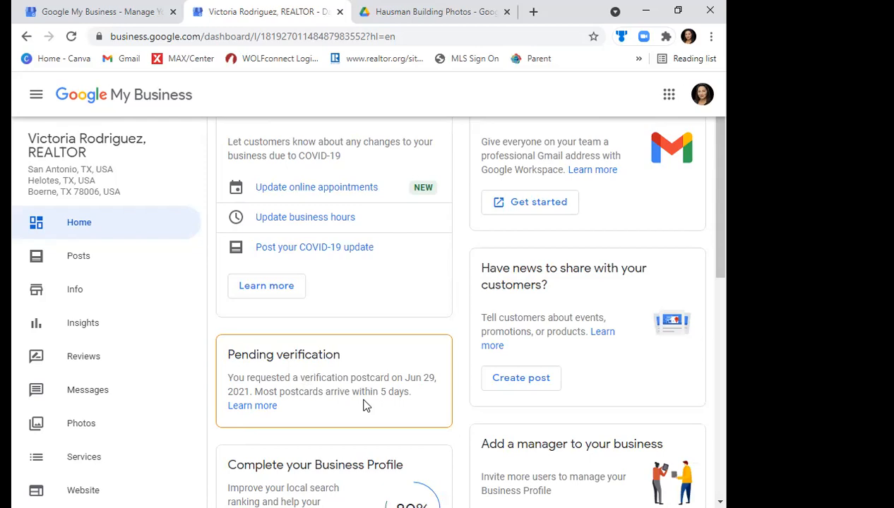
drag(723, 241, 720, 137)
scroll(720, 296, down, 1)
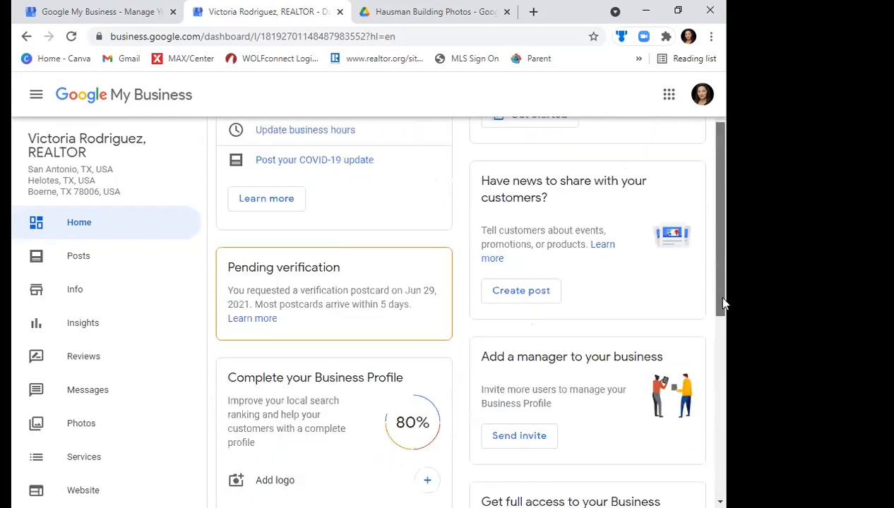
drag(722, 303, 719, 357)
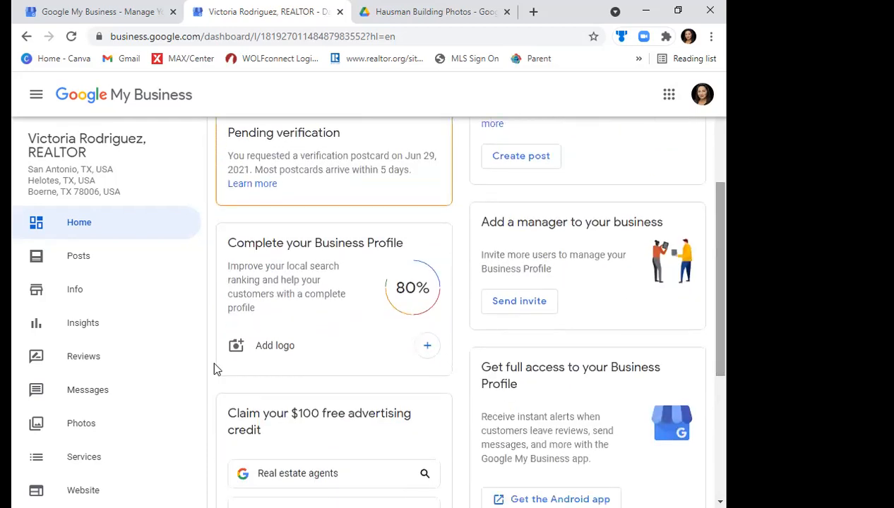
click(279, 351)
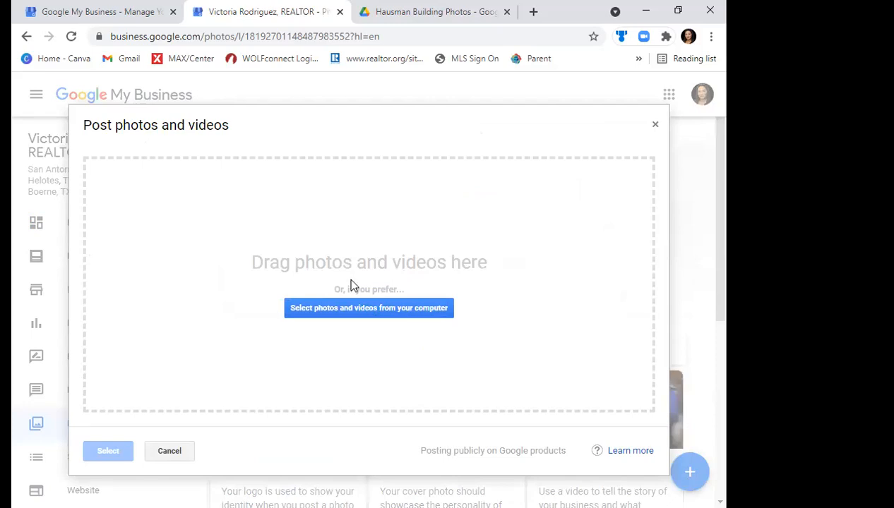
click(333, 307)
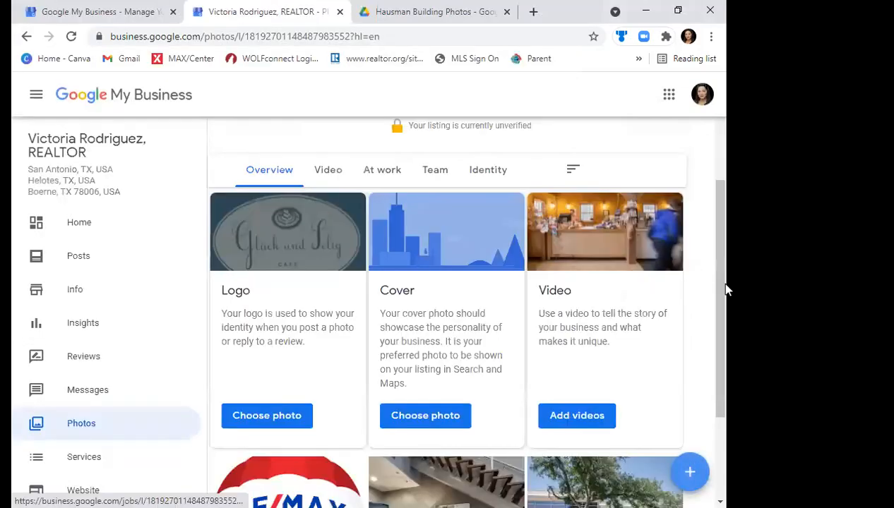
- Review the uploaded photos and the logo, cover and video options, and look over the Home dashboard's cards
scroll(721, 376, down, 3)
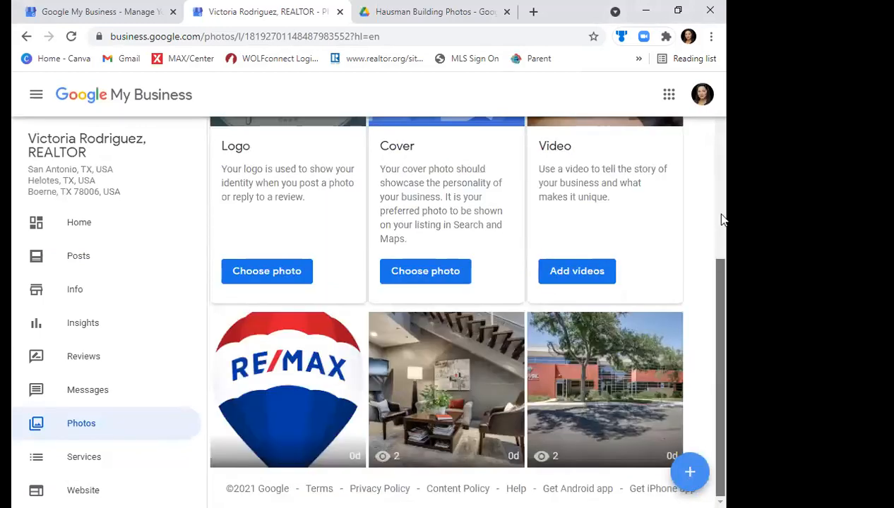
scroll(722, 218, up, 2)
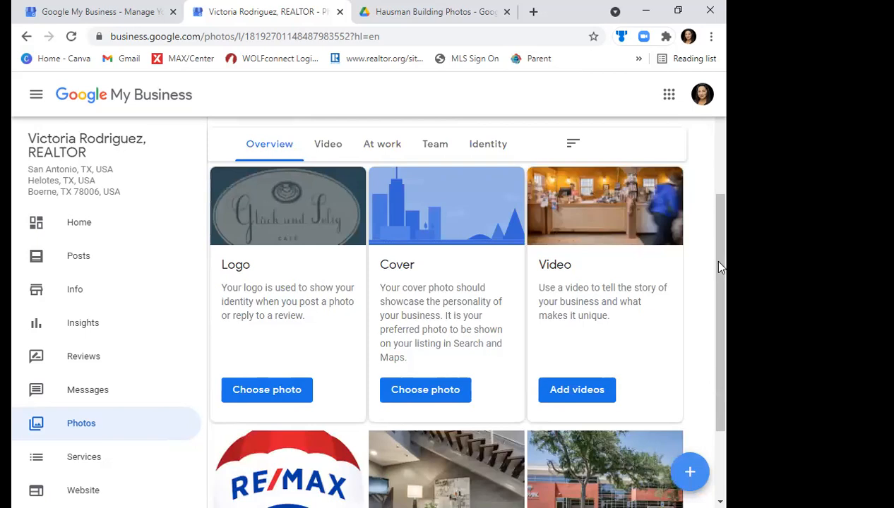
drag(726, 204, 725, 115)
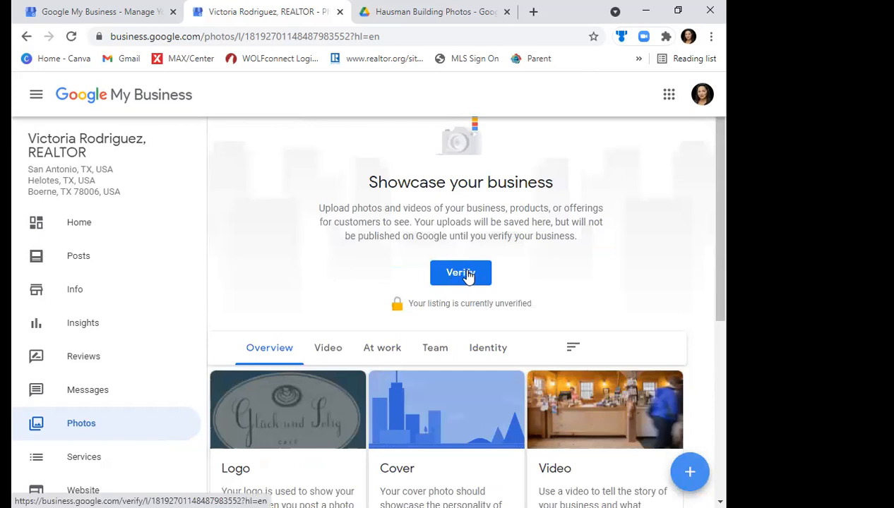
click(94, 224)
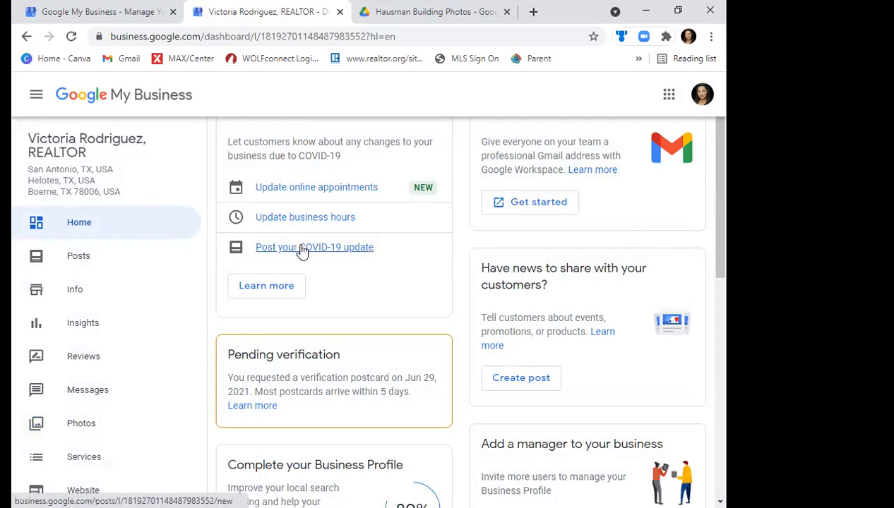
drag(722, 178, 721, 417)
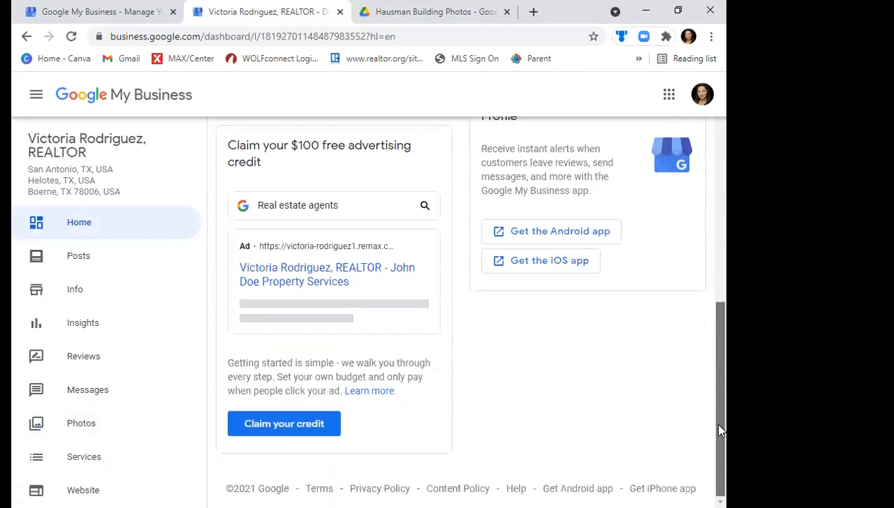
click(722, 188)
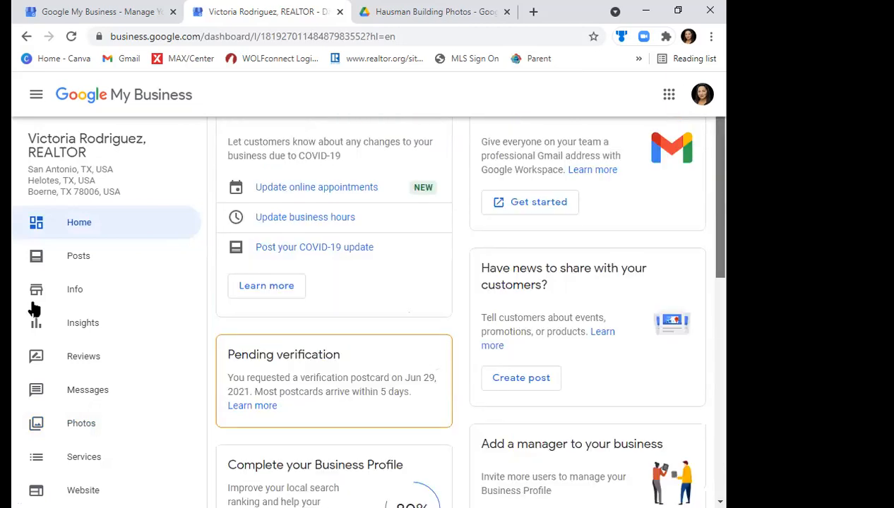
- Review the business info from category to services, and view the website address editor without saving changes
click(79, 289)
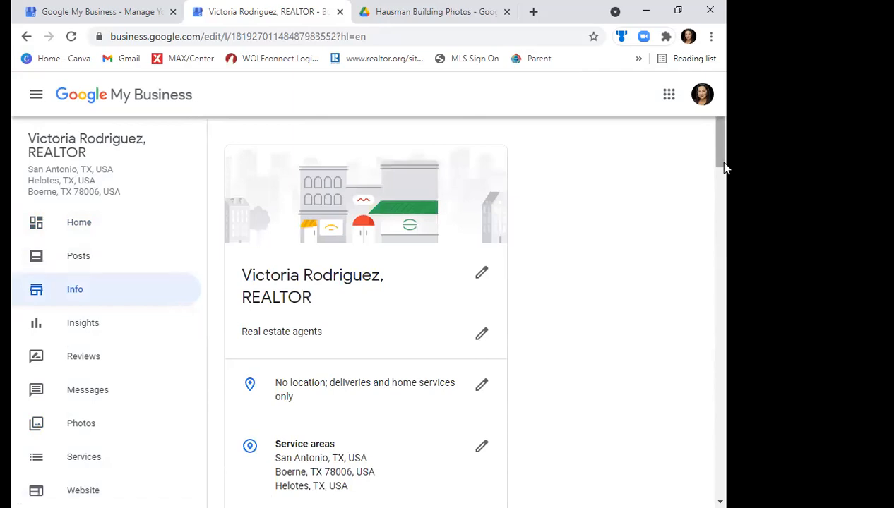
drag(724, 160, 725, 169)
scroll(399, 215, down, 1)
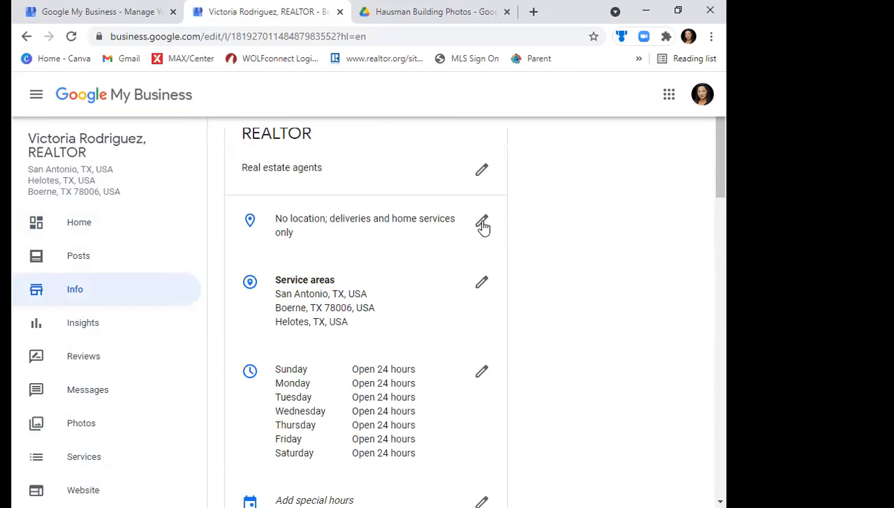
drag(726, 180, 723, 240)
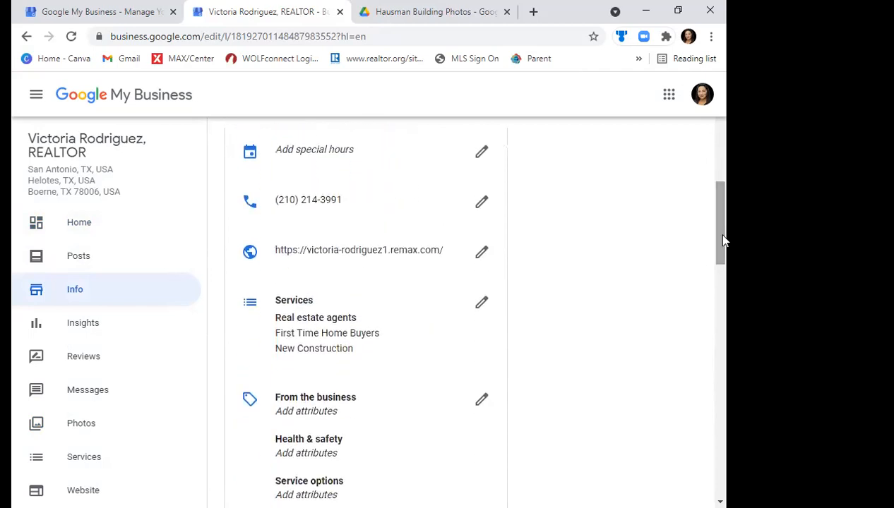
click(481, 257)
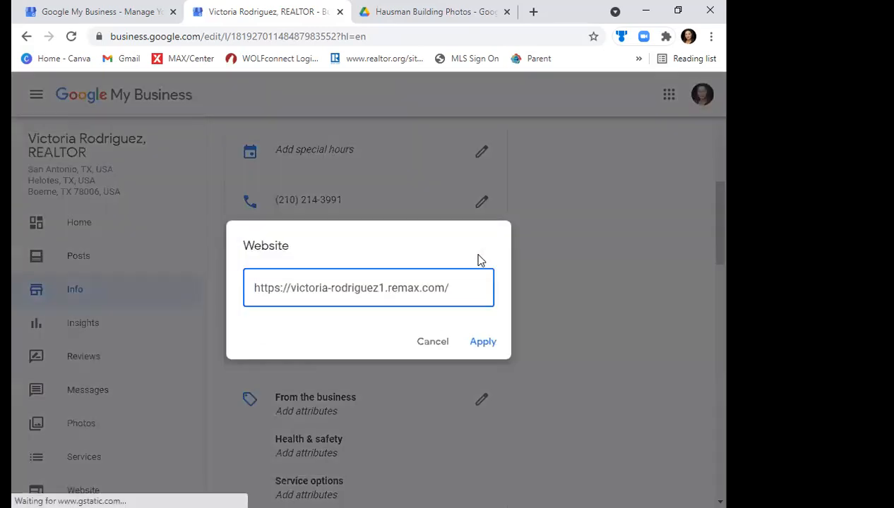
click(434, 343)
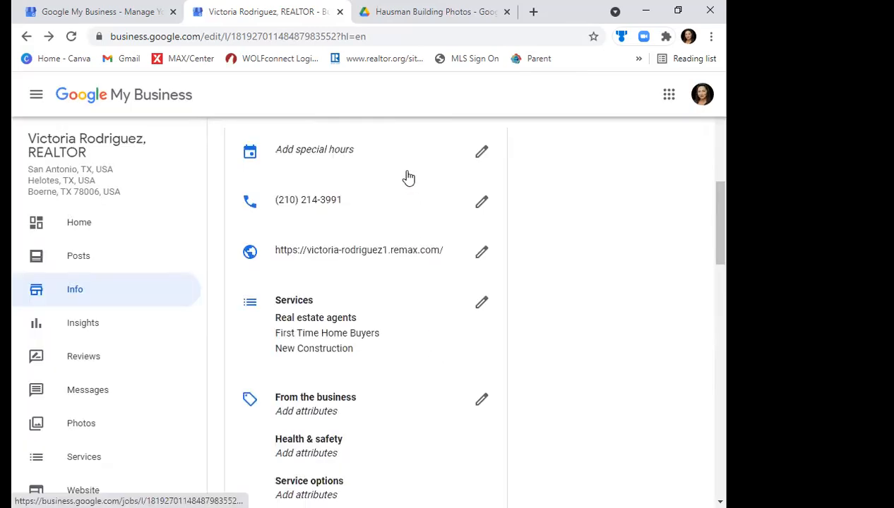
- Examine the additional phone number field and its country code choices, and close the phone editor without saving
click(483, 203)
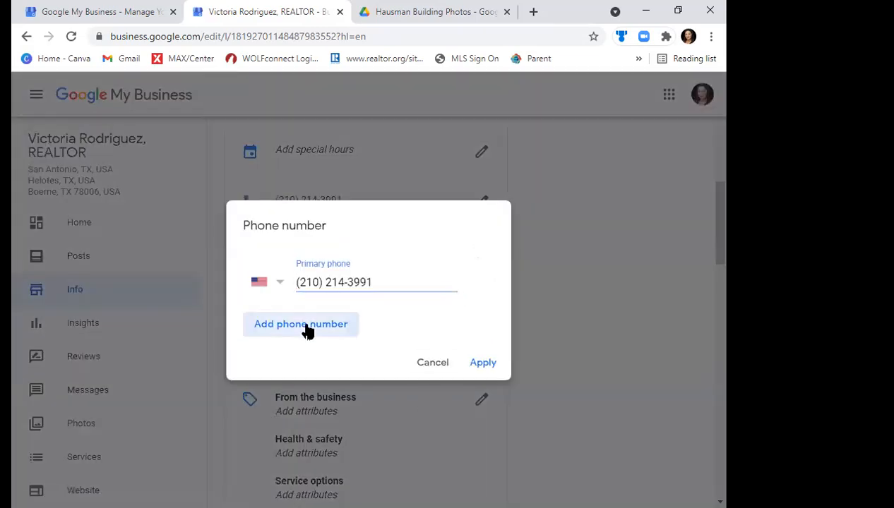
click(307, 329)
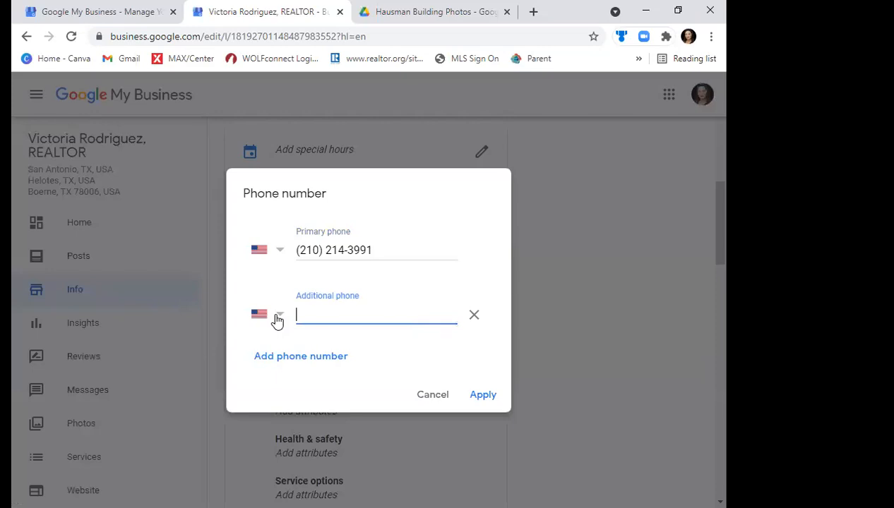
click(276, 319)
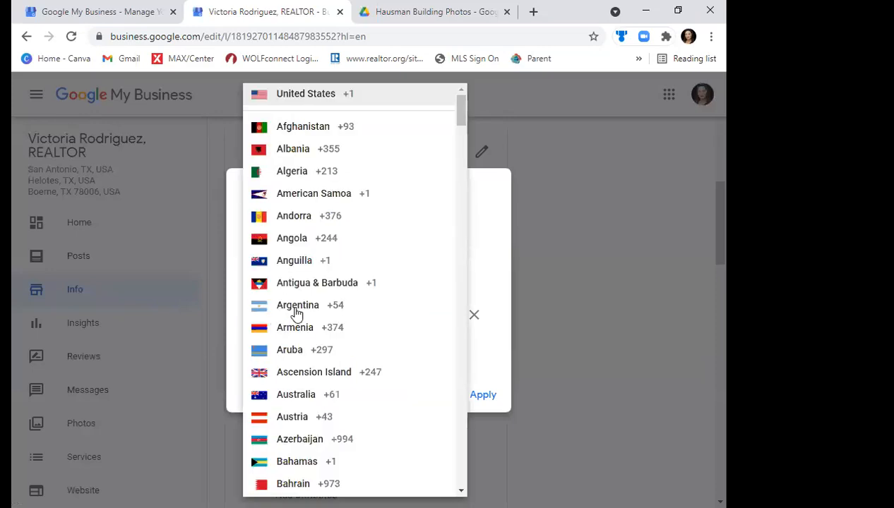
click(499, 254)
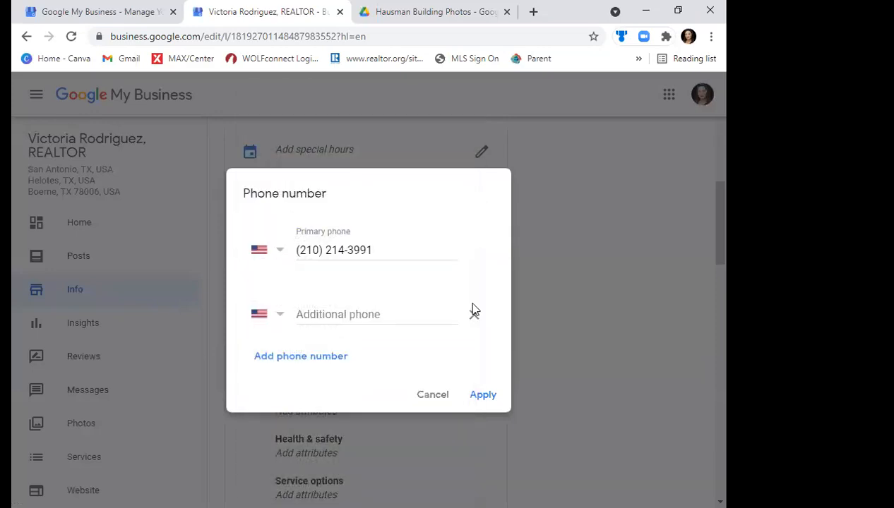
click(432, 395)
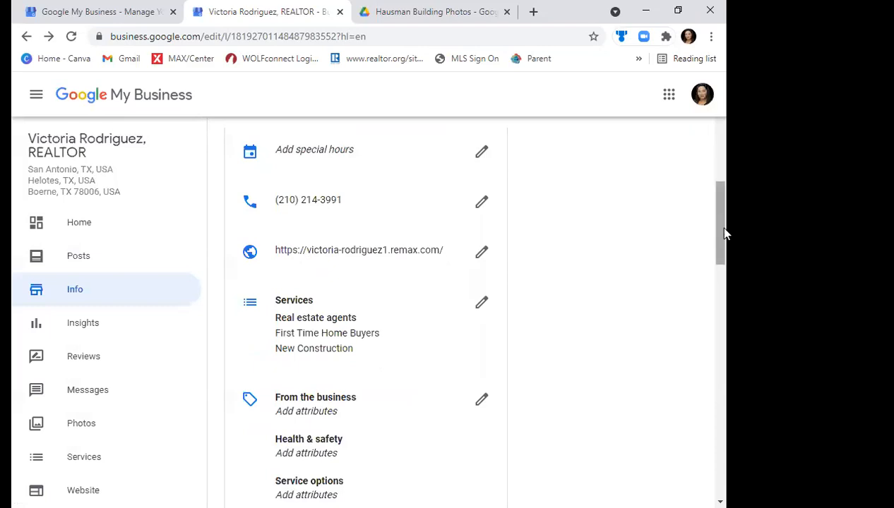
- Examine the From the business, Health & safety and Service options attributes without saving, and view the business description
scroll(725, 242, down, 2)
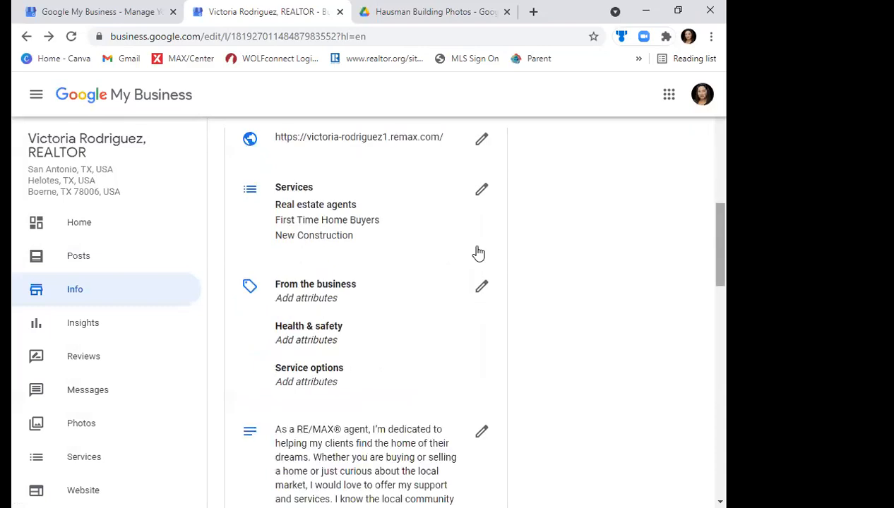
click(475, 287)
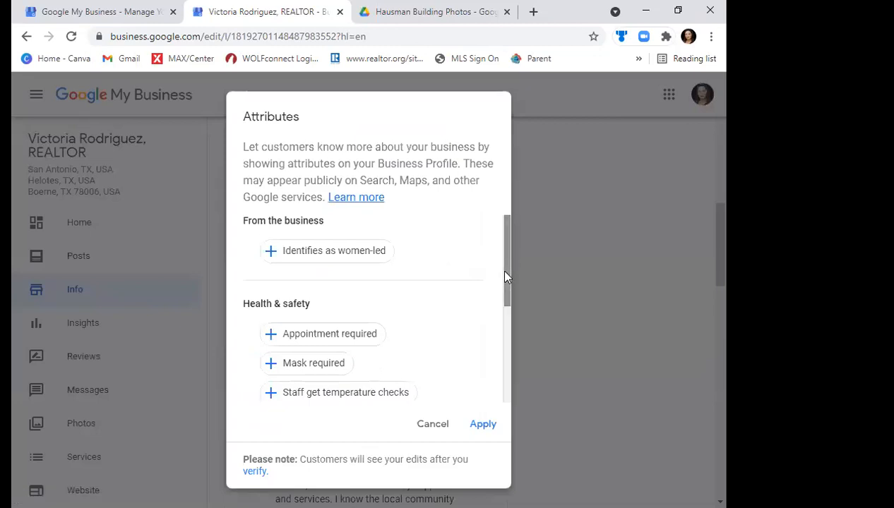
scroll(506, 307, down, 1)
scroll(507, 343, down, 2)
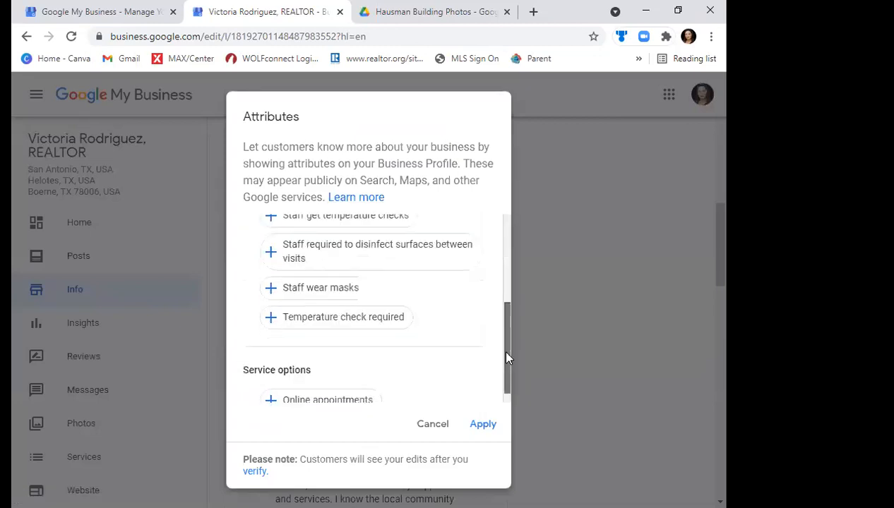
drag(510, 386, 508, 396)
click(423, 427)
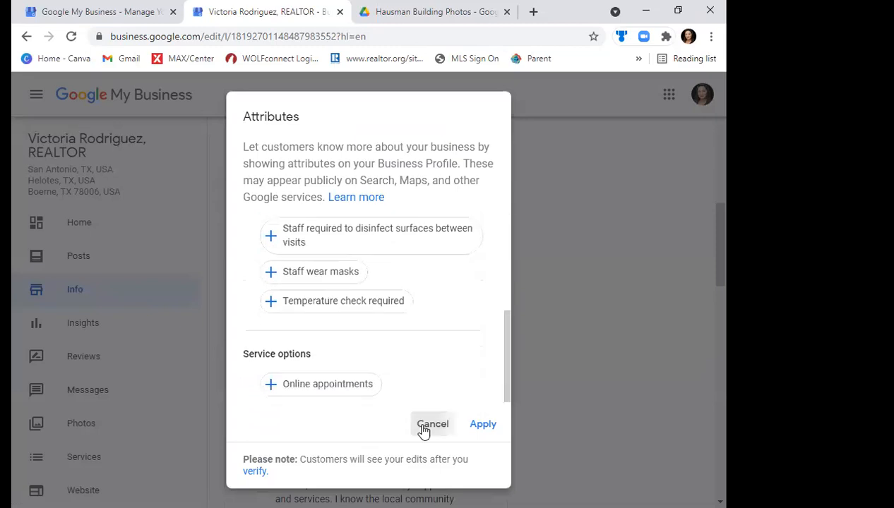
scroll(724, 313, down, 3)
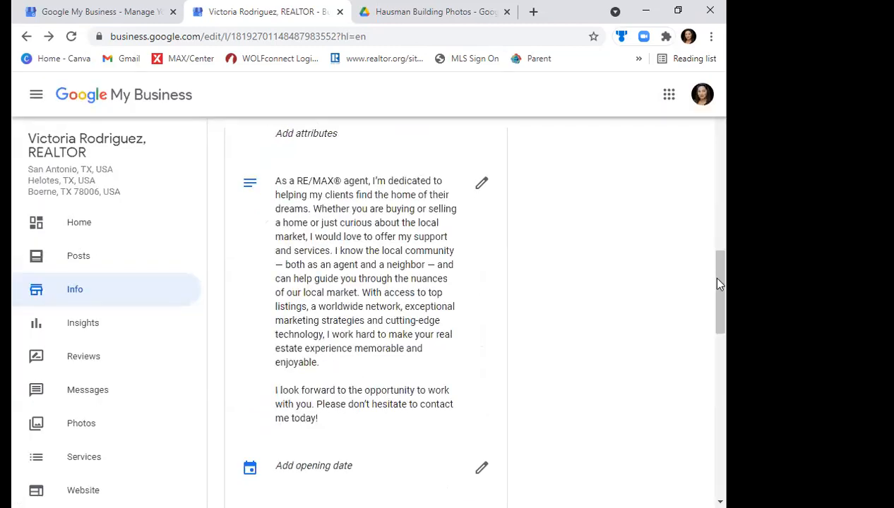
- Add a custom service named Home Value Estimate under the Real estate agents category and save it
scroll(720, 305, down, 2)
scroll(720, 321, down, 3)
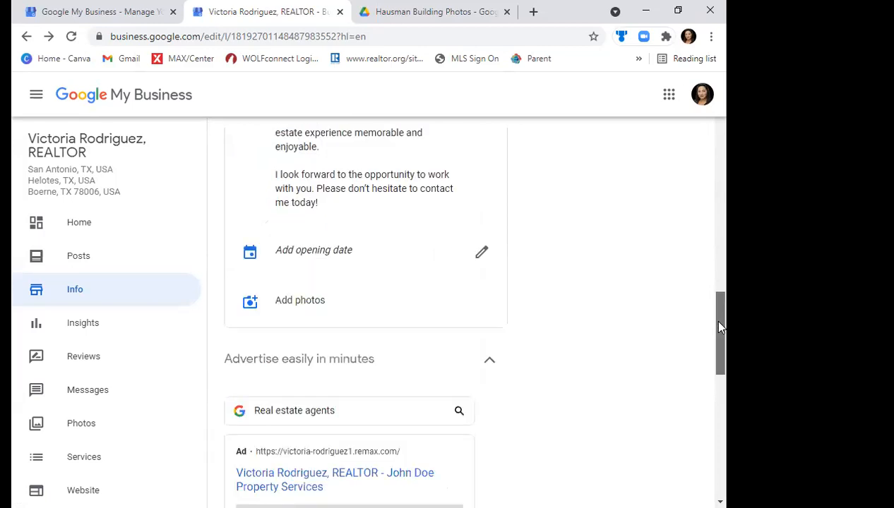
scroll(719, 353, down, 3)
mouse_move(718, 372)
mouse_down()
mouse_move(720, 458)
mouse_move(724, 205)
mouse_up()
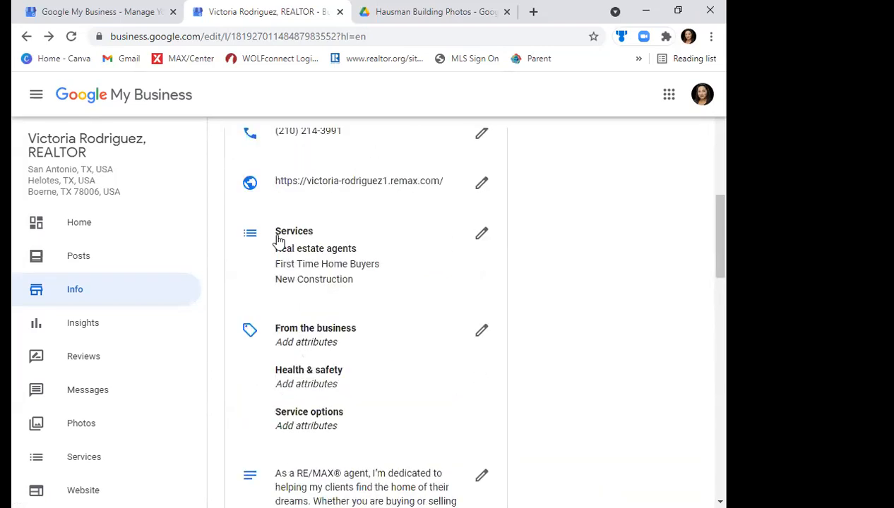
click(481, 234)
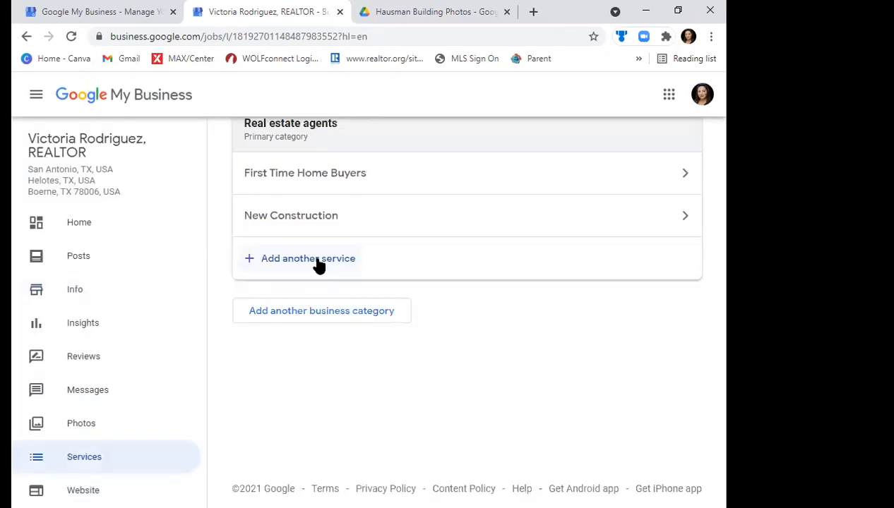
click(317, 261)
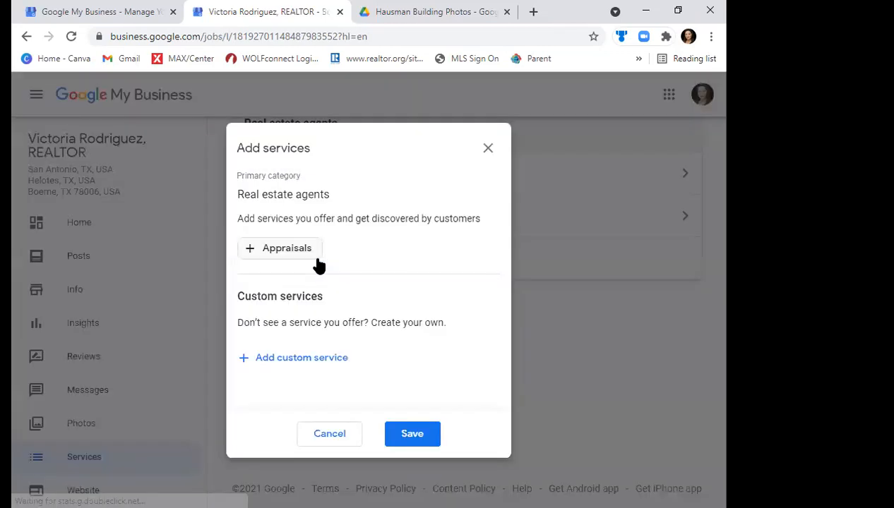
click(293, 359)
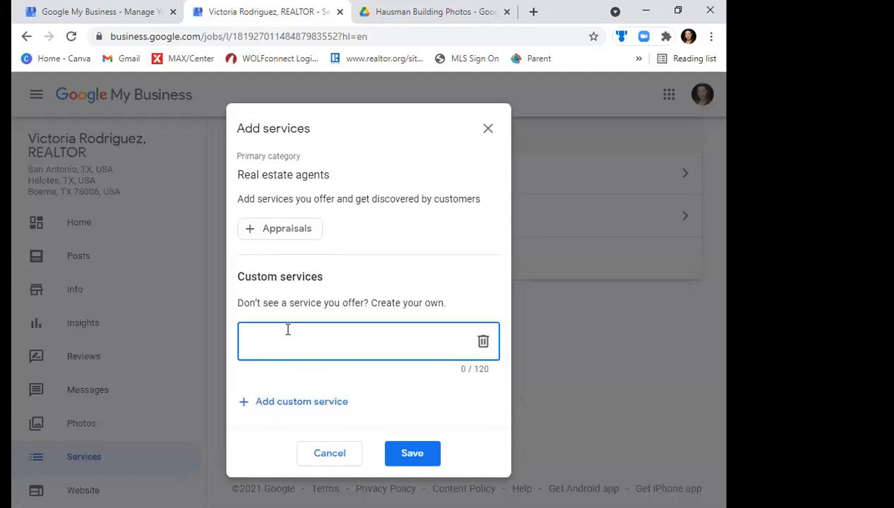
text(Home Value Estimate)
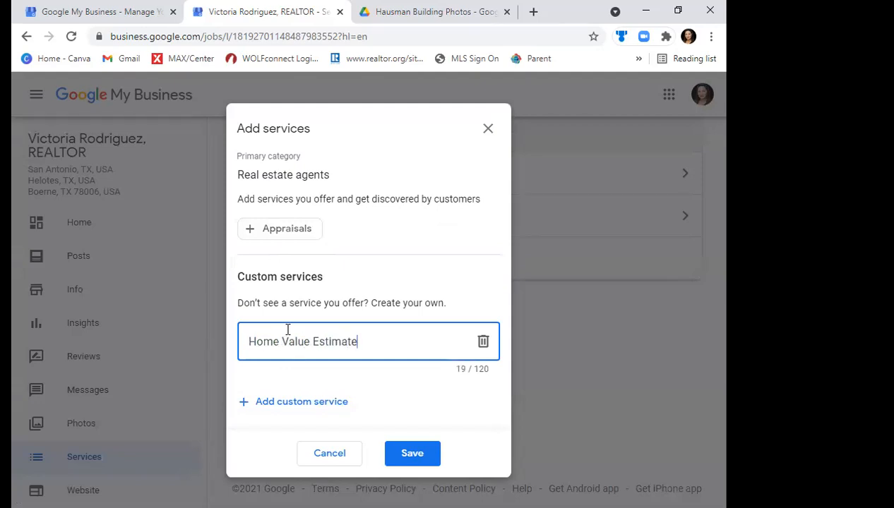
click(413, 456)
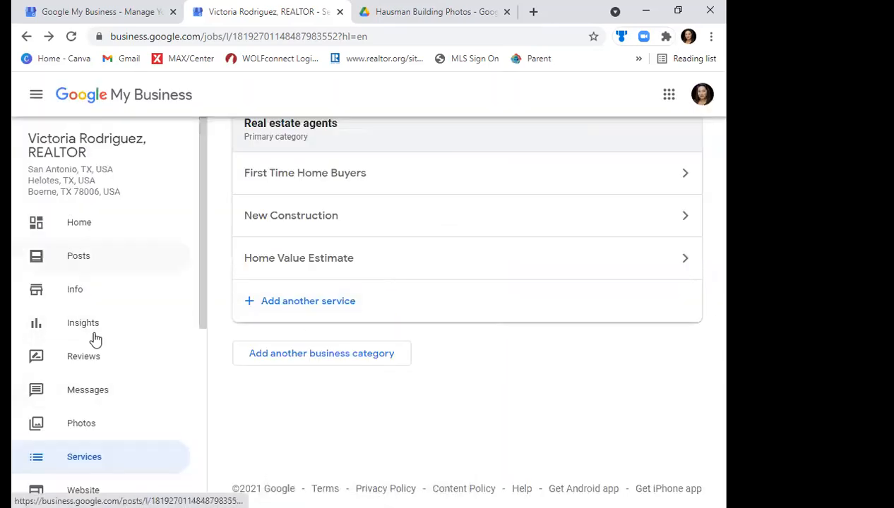
- Look over the remaining profile sections and the Home dashboard, and open the Posts page, dismissing the offer post introduction
drag(201, 281, 110, 379)
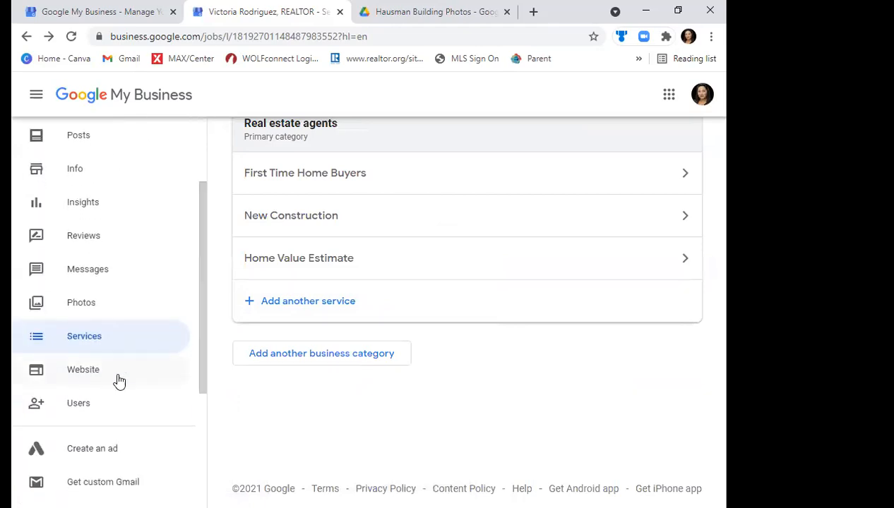
drag(201, 355, 199, 464)
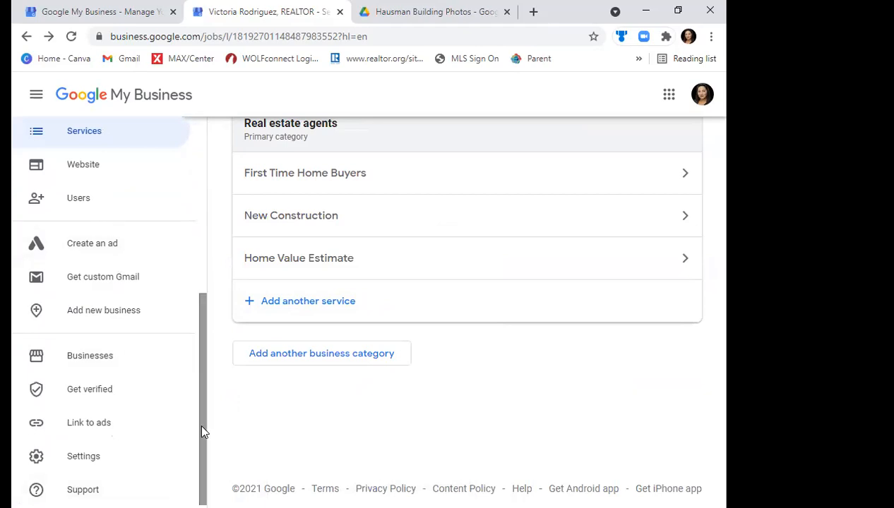
drag(228, 305, 232, 294)
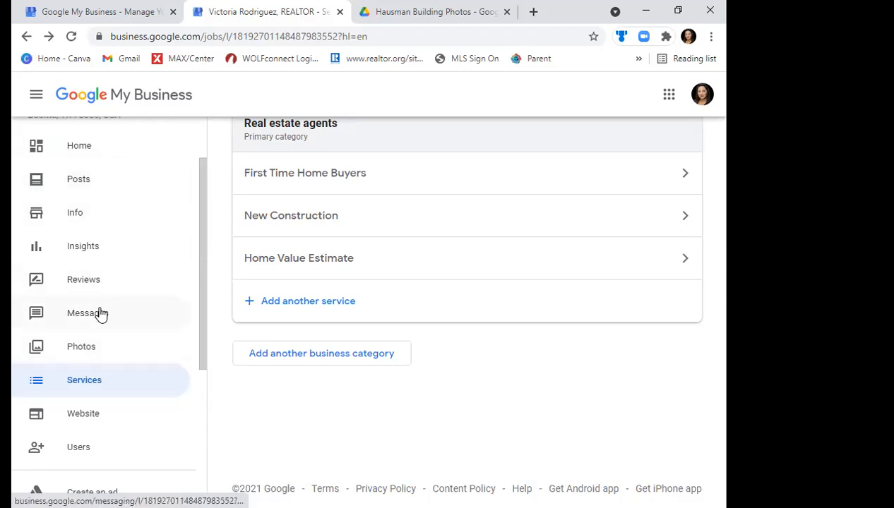
click(94, 148)
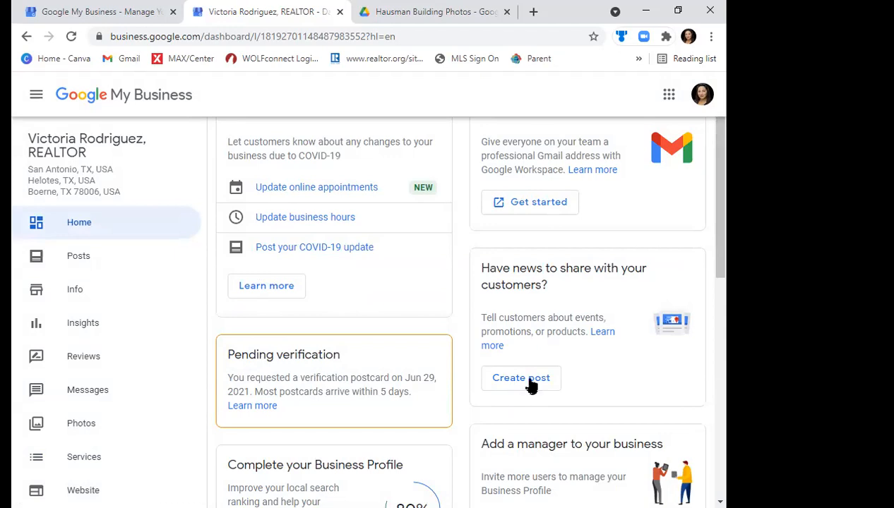
click(92, 259)
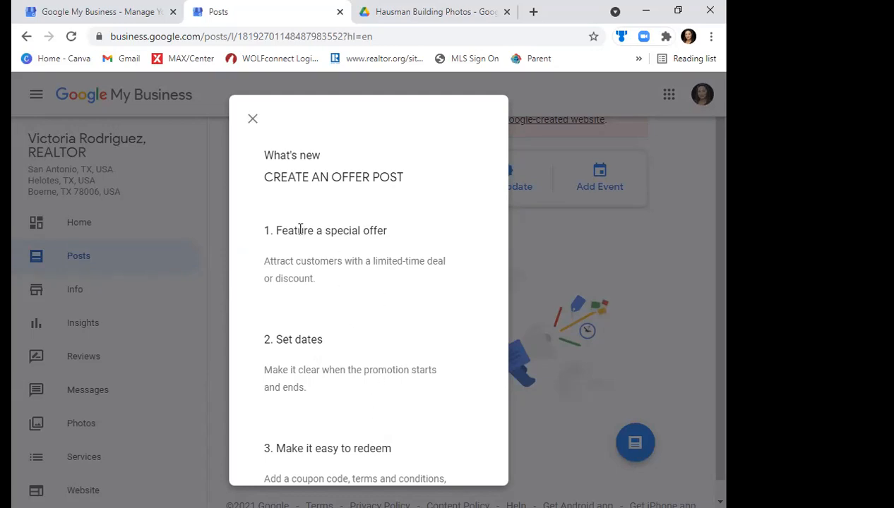
click(252, 119)
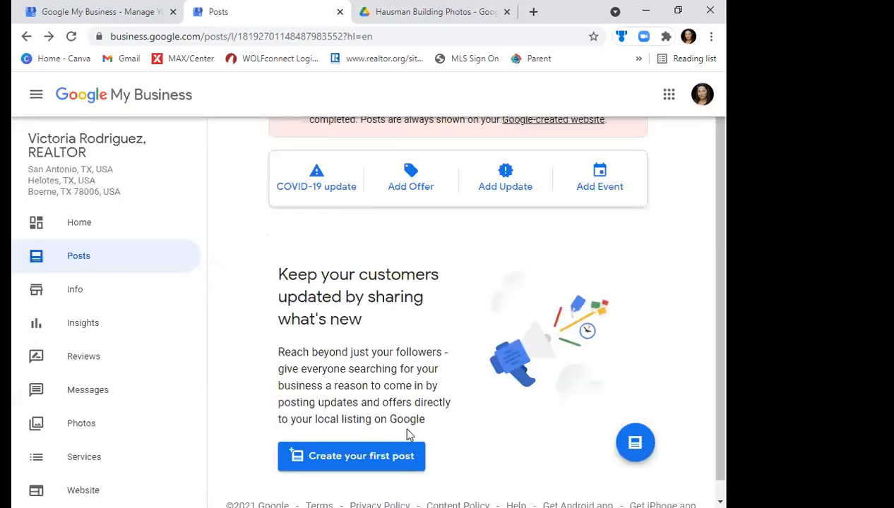
- Start a What's New post and examine its photo, text and button options
click(378, 459)
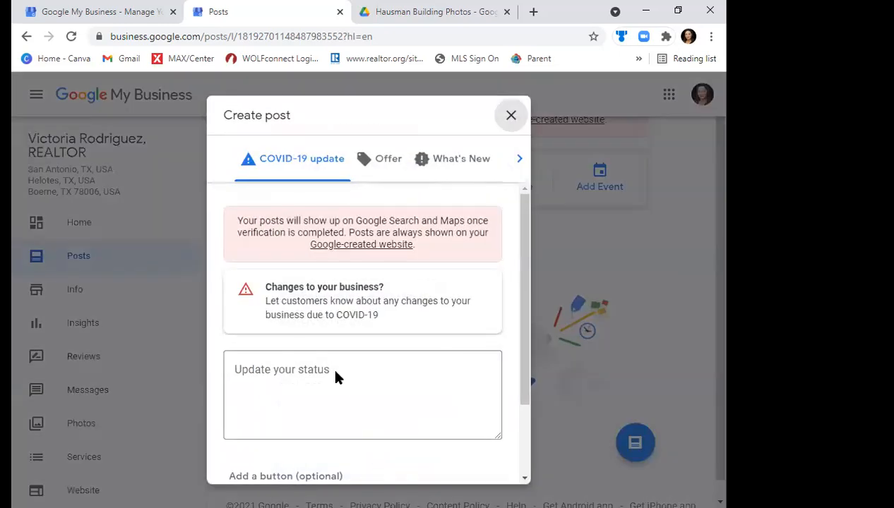
click(336, 369)
scroll(335, 377, down, 2)
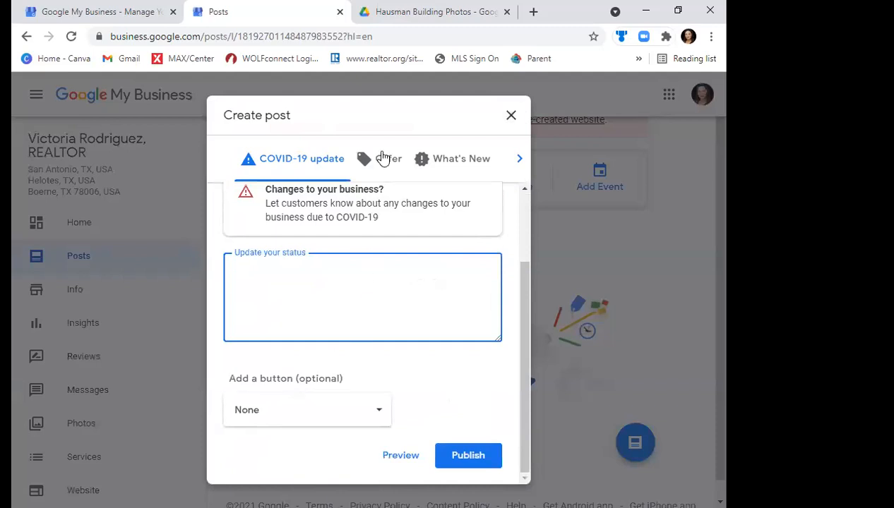
click(469, 161)
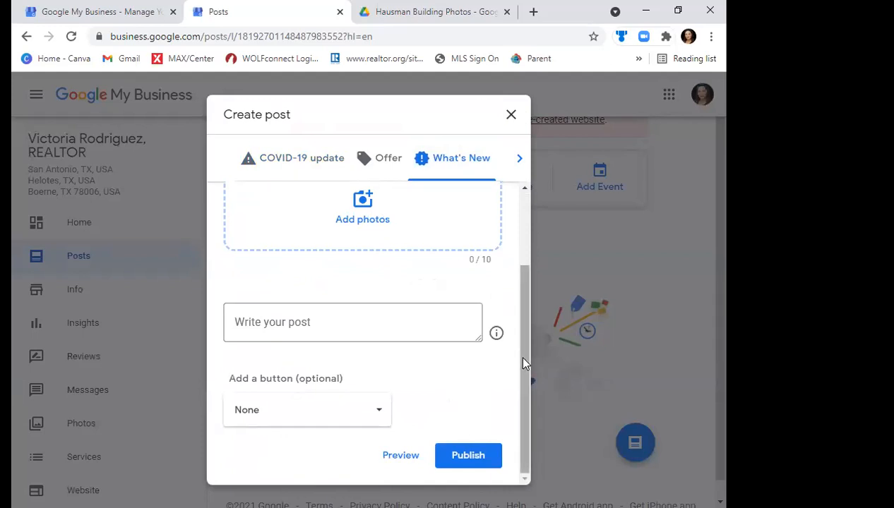
drag(524, 357, 539, 281)
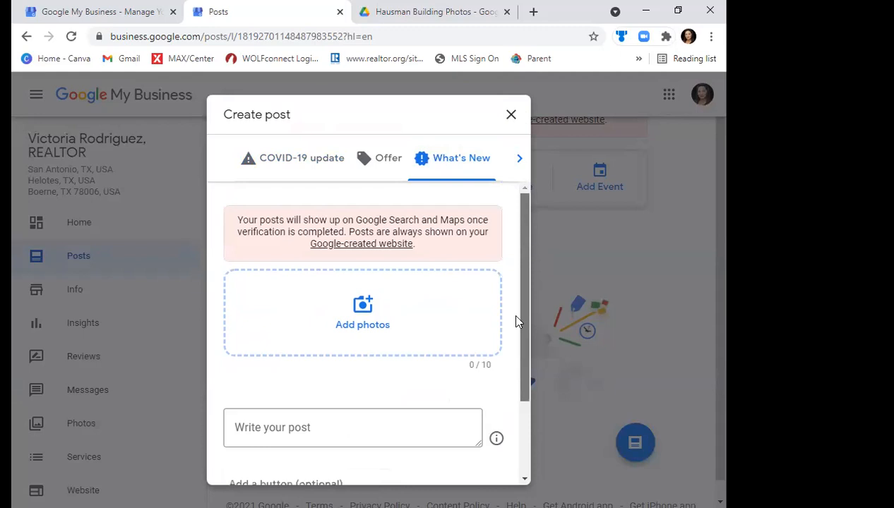
drag(524, 320, 522, 394)
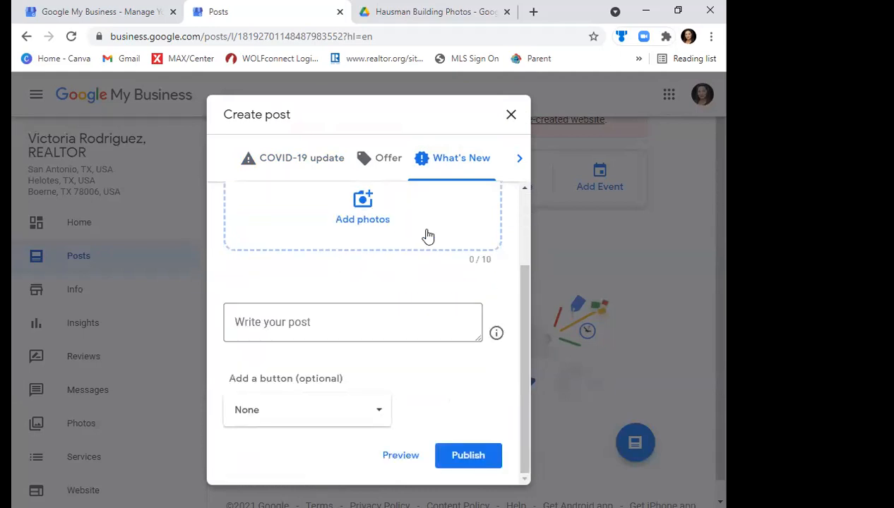
- Write "Home Value Estimate - Contact me Today!" as the What's New post's text
click(325, 323)
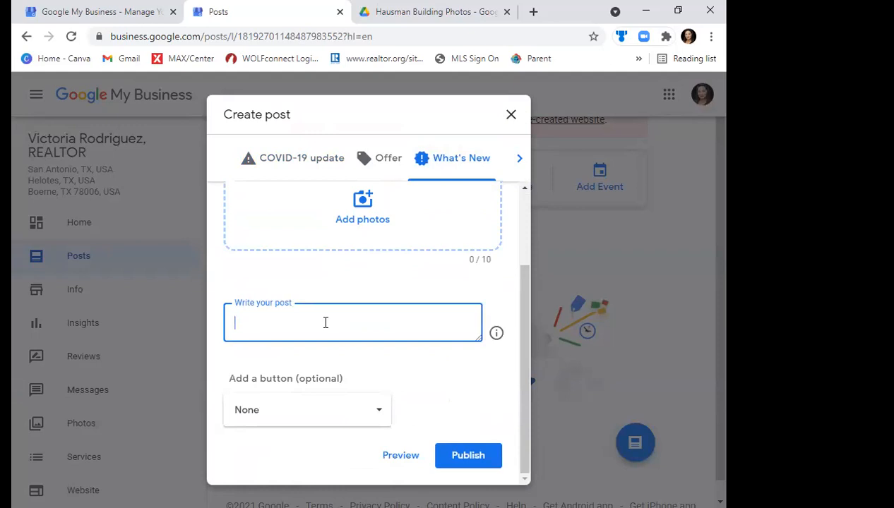
text(Home Value Estim)
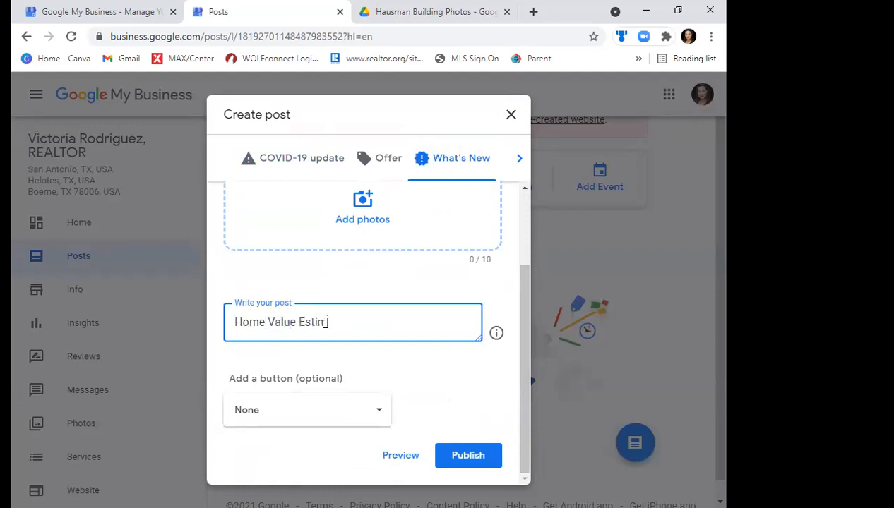
text(ate - Co)
text(ntact To m)
key(BackSpace)
key(BackSpace)
key(BackSpace)
key(BackSpace)
key(BackSpace)
text(me Today!)
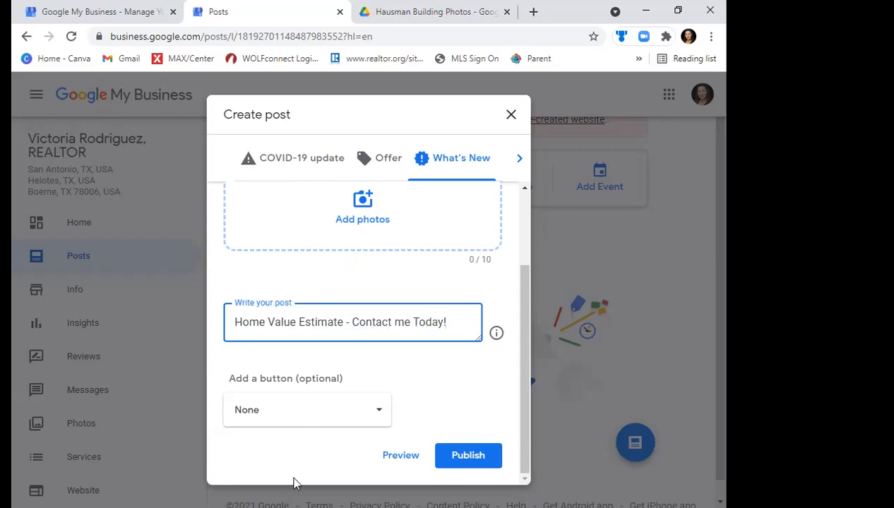
- Add a Learn more button to the draft post and view its link field
click(294, 421)
click(294, 421)
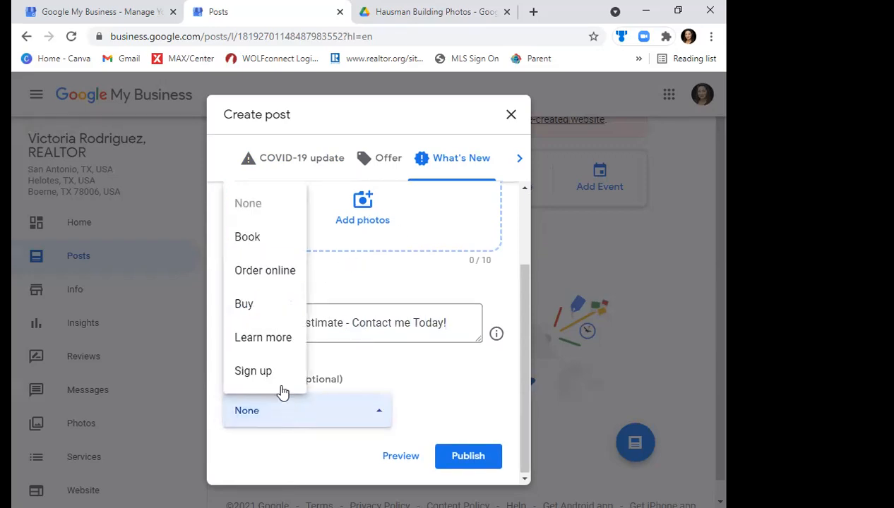
click(285, 342)
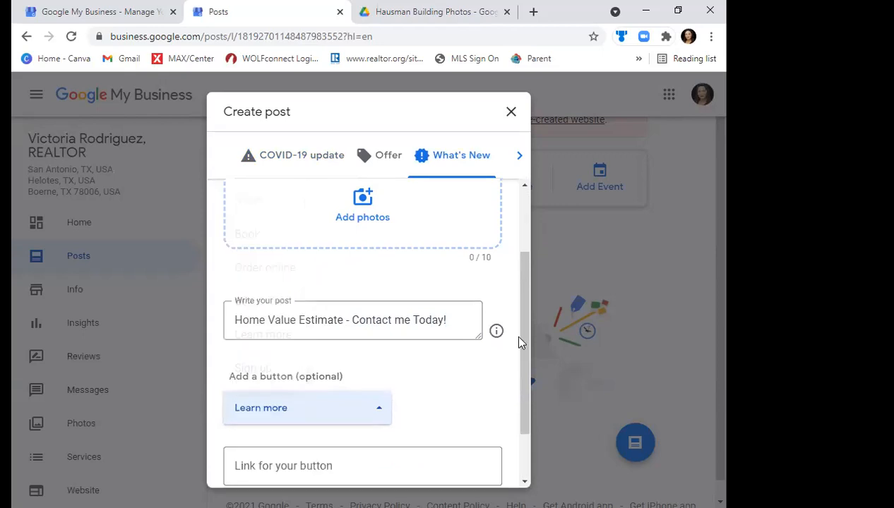
scroll(515, 367, down, 1)
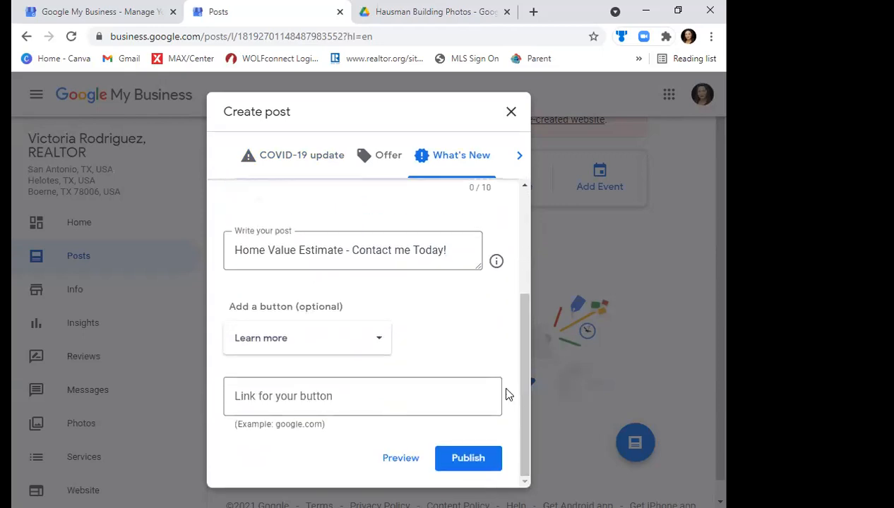
click(357, 386)
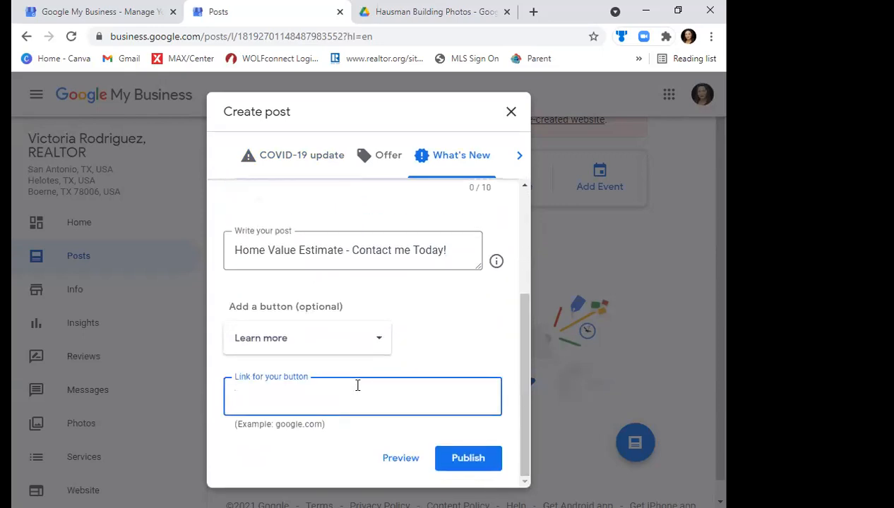
- Switch the draft post's button to Book and close the draft without publishing it
click(304, 341)
scroll(304, 342, up, 1)
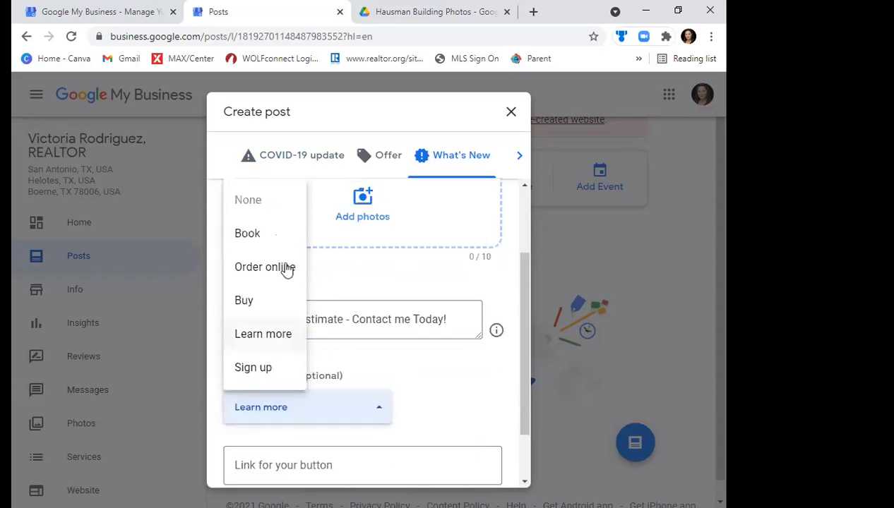
click(280, 245)
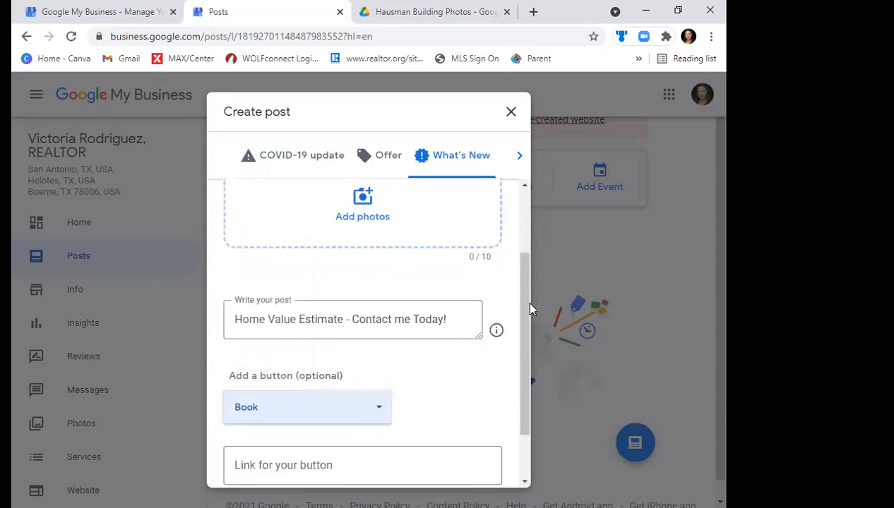
drag(522, 300, 524, 360)
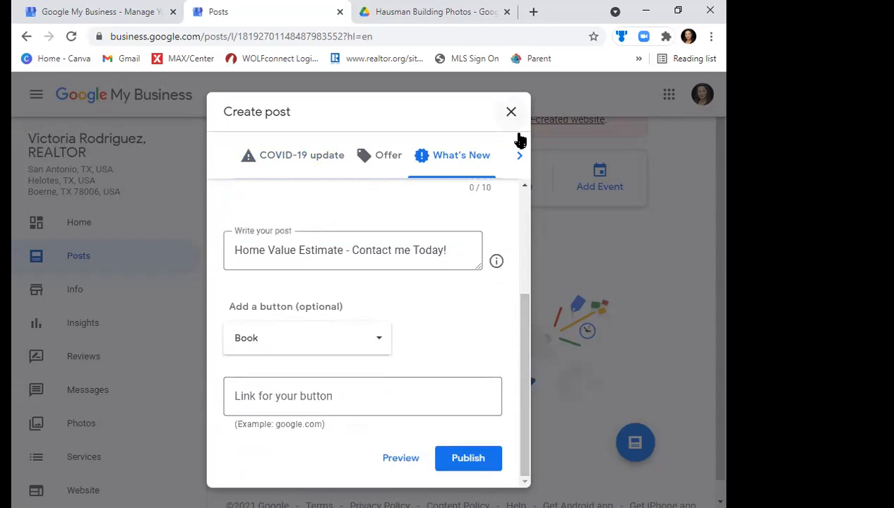
click(520, 156)
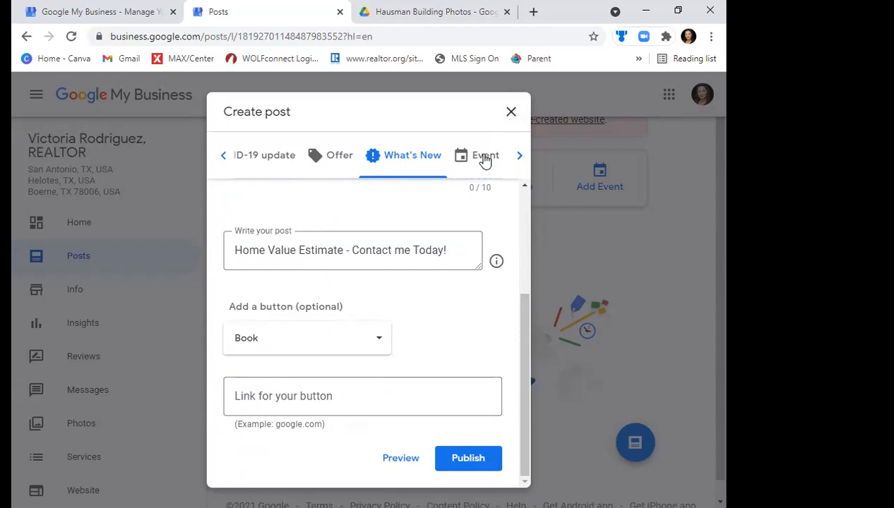
click(515, 116)
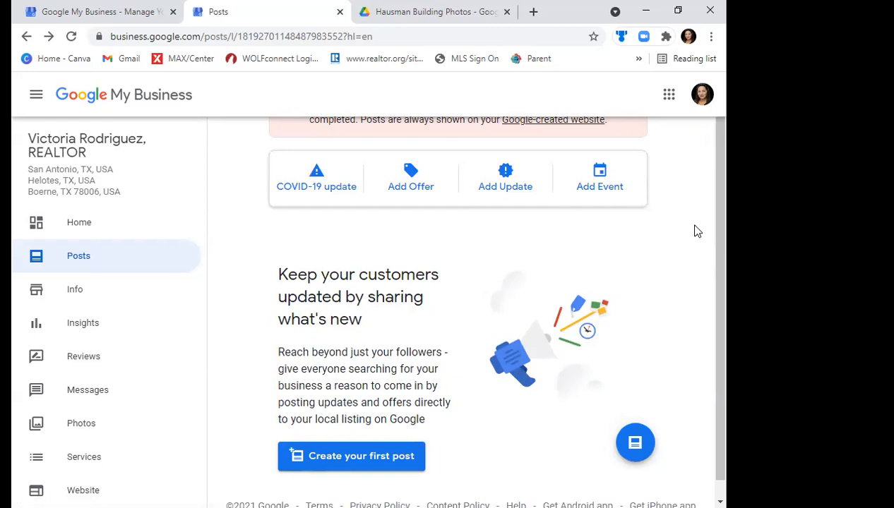
- Append a signature line with the agent's full name and REALTOR title below the last paragraph of the business description
drag(723, 236, 724, 204)
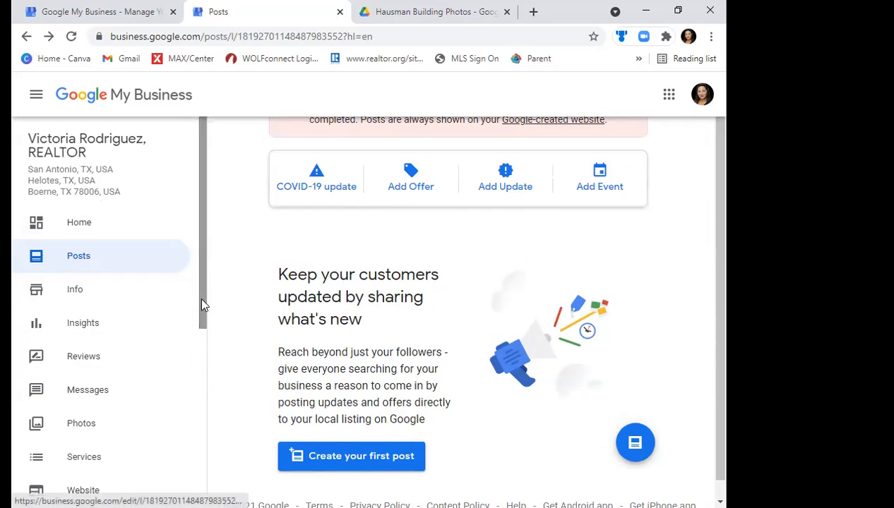
scroll(200, 317, down, 1)
click(62, 266)
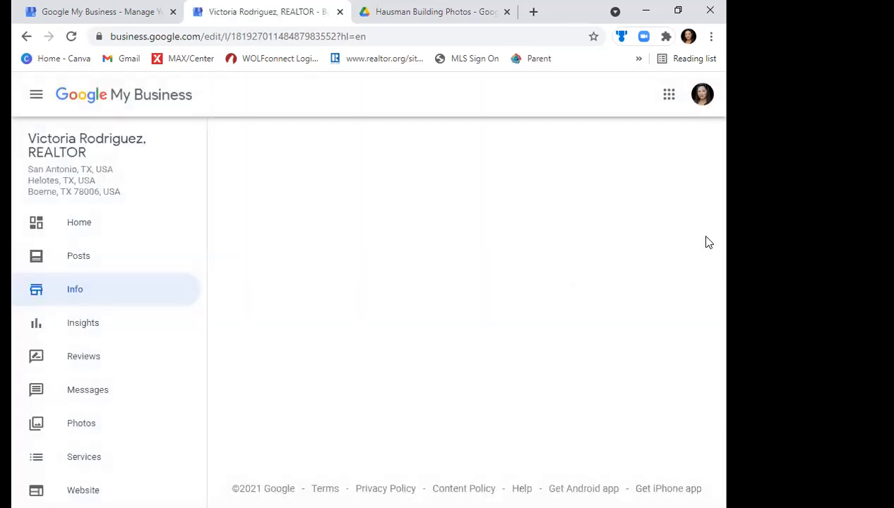
drag(727, 170, 724, 335)
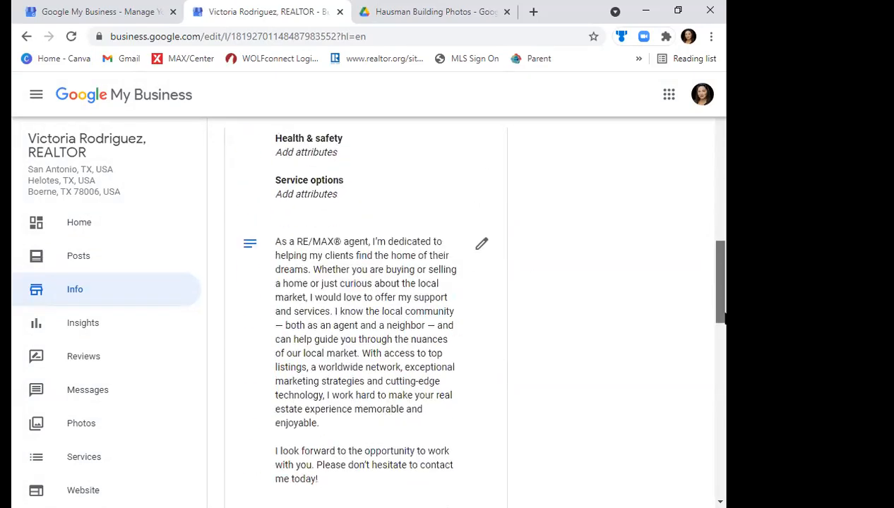
click(481, 244)
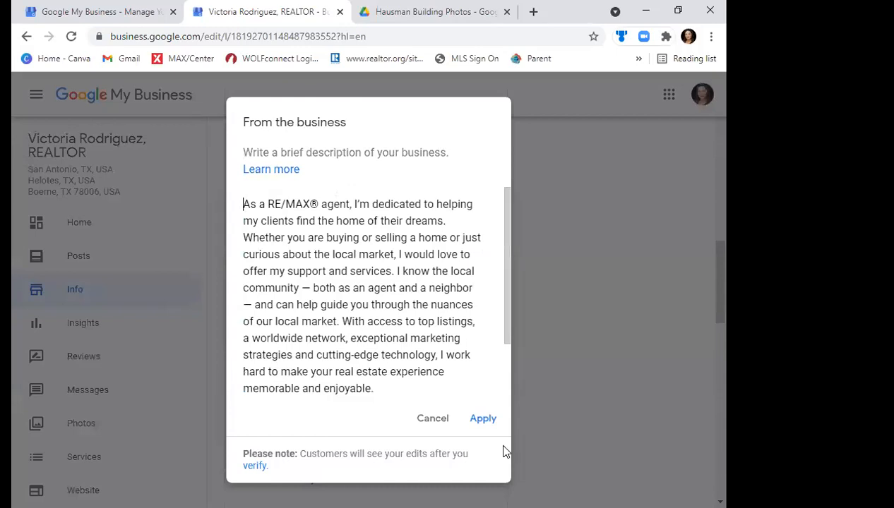
drag(509, 302, 509, 385)
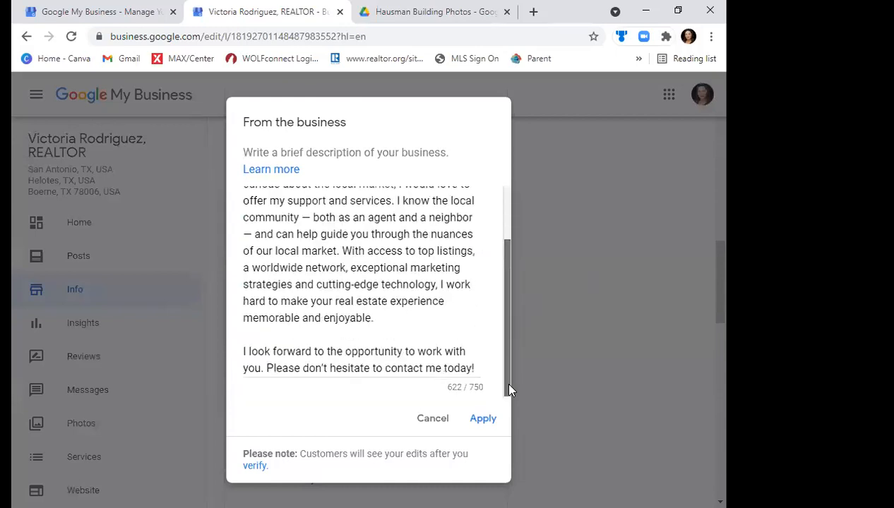
click(475, 368)
key(Return)
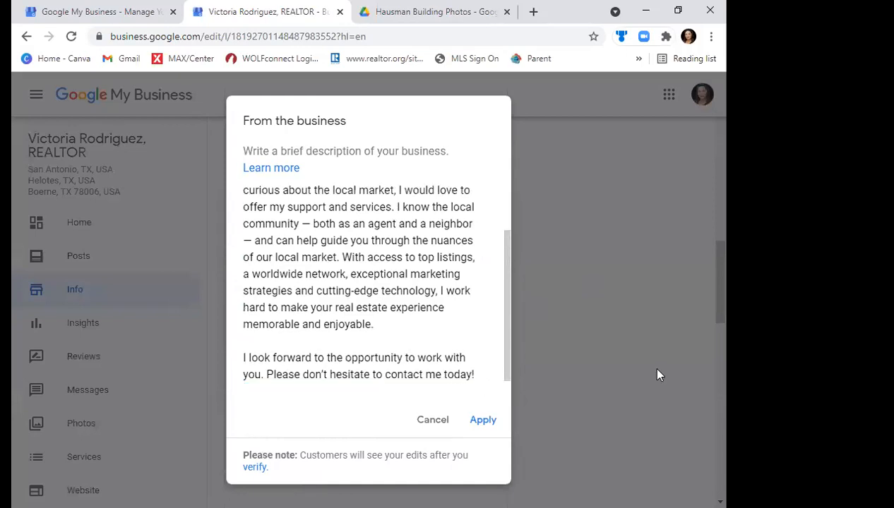
key(Return)
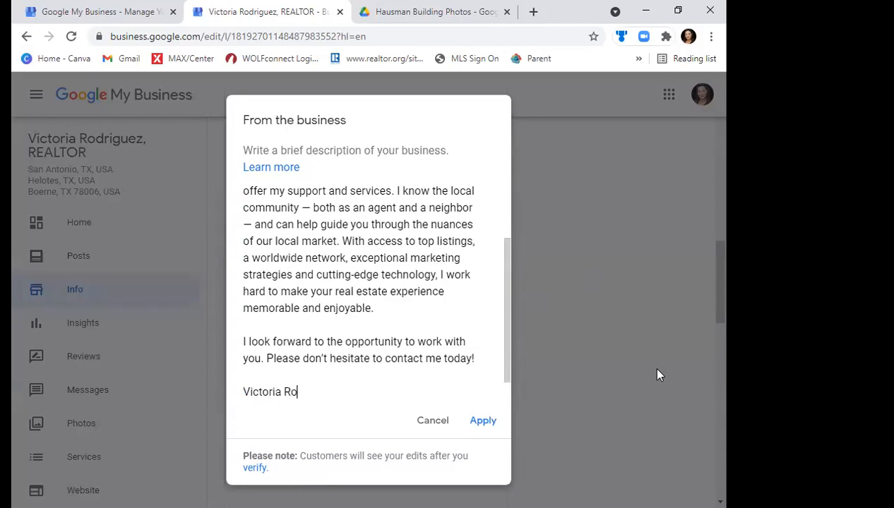
text(TOR)
- Add "RE/MAX North-San Antonio" as the signature's second line and apply the edited business description
key(Return)
text(RE)
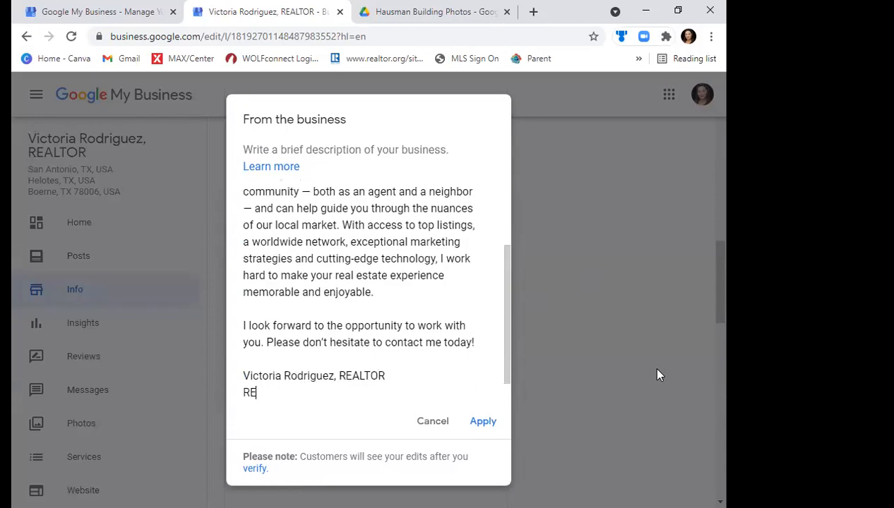
text(/MAX North-)
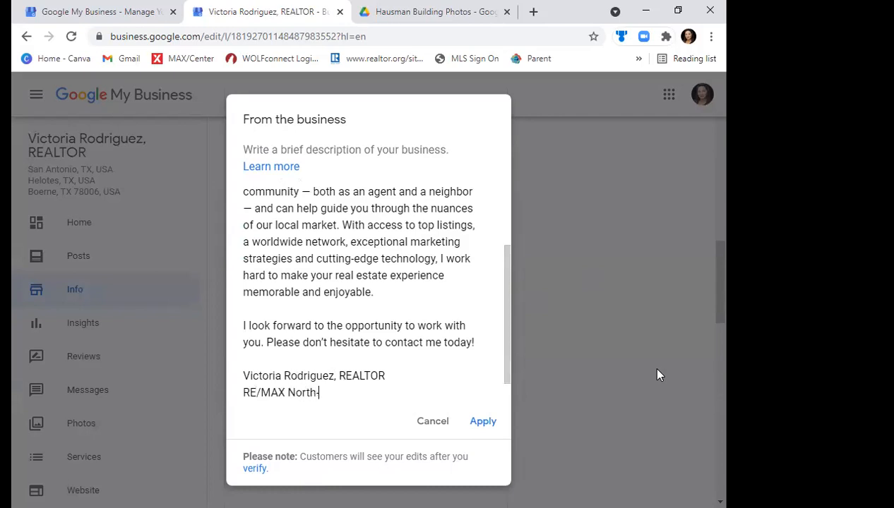
text(San Antonio)
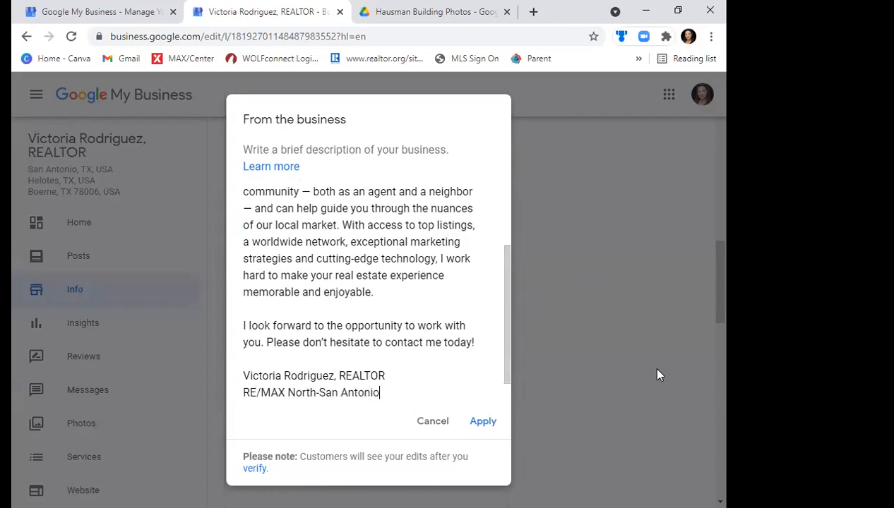
click(477, 426)
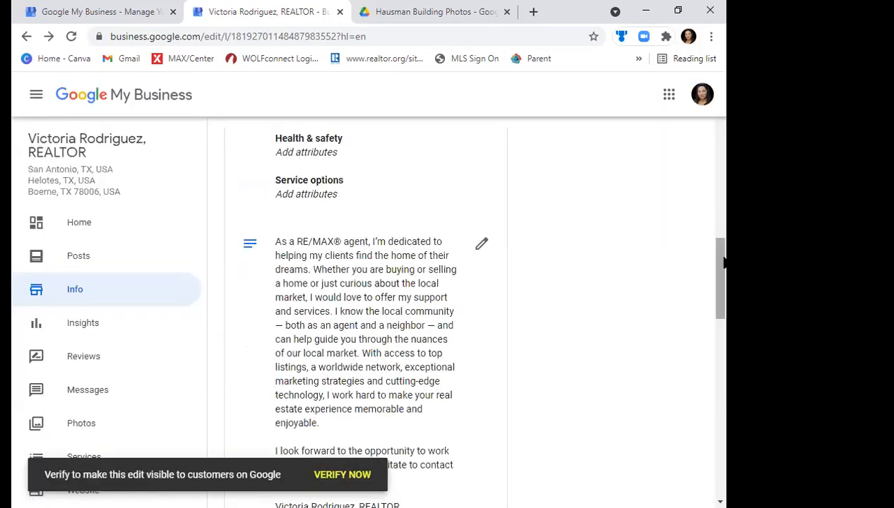
drag(722, 261, 725, 464)
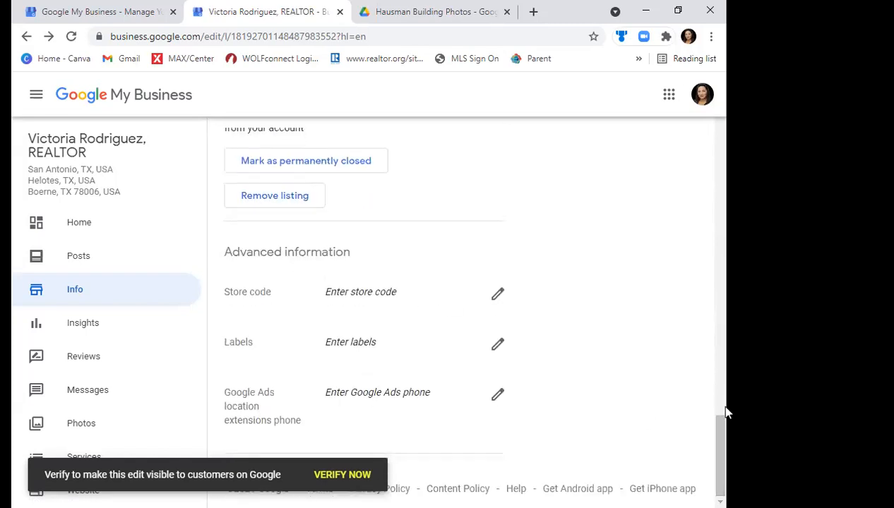
drag(724, 425, 719, 306)
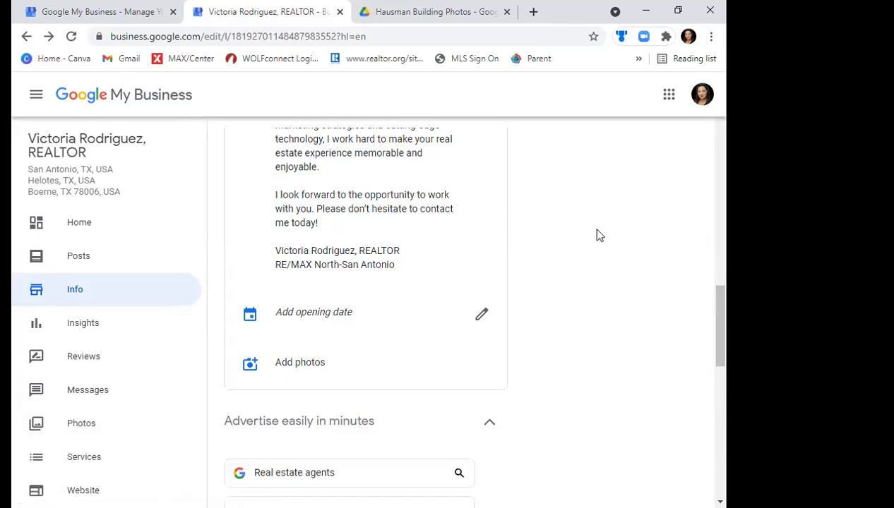
click(499, 144)
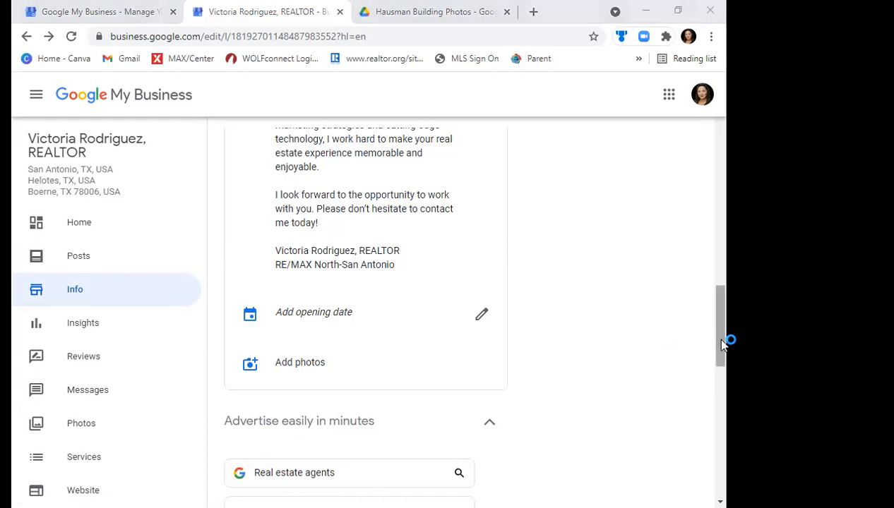
- Open Facebook in a new browser tab and search for the agent's full name
click(533, 20)
text(face)
key(Return)
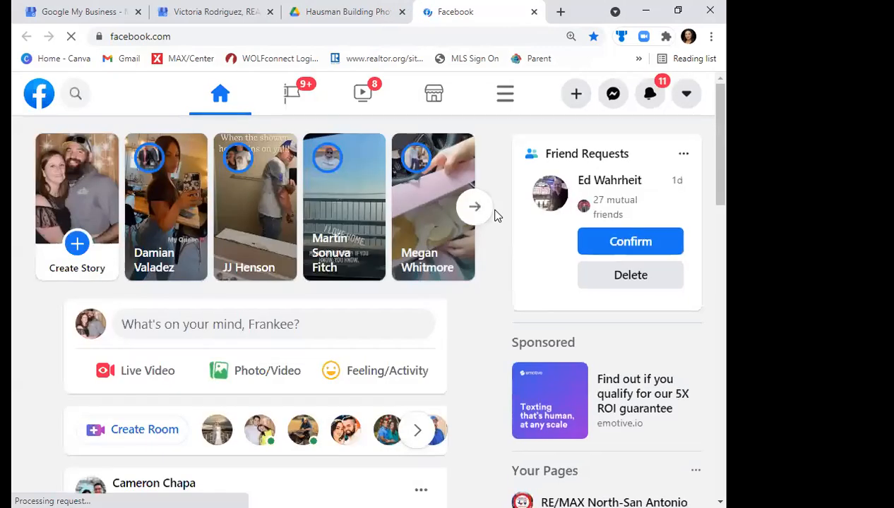
click(76, 98)
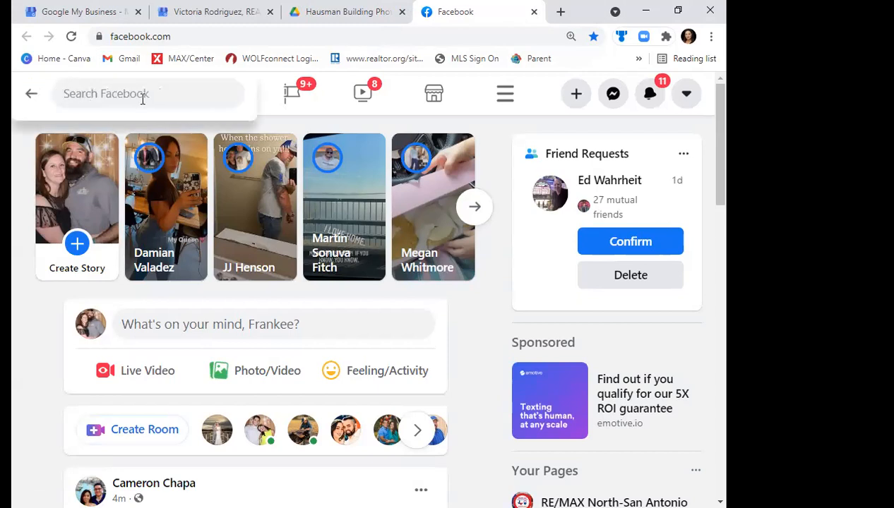
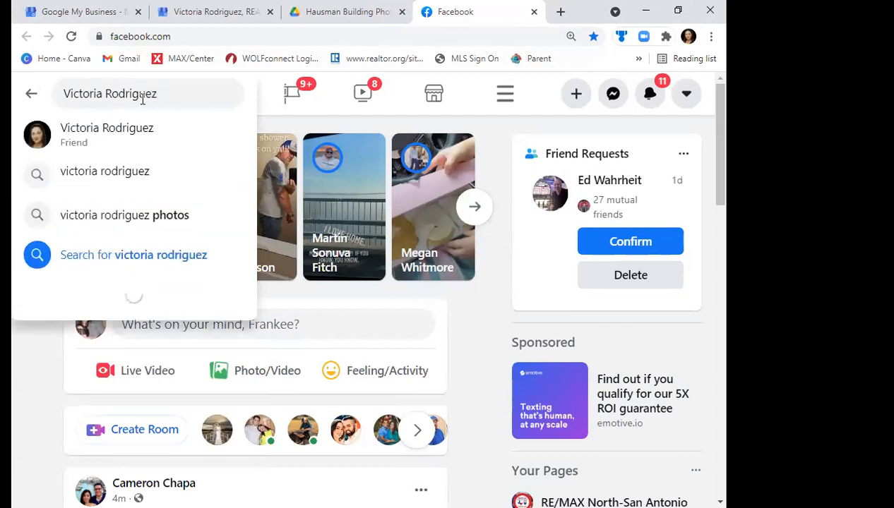
key(Return)
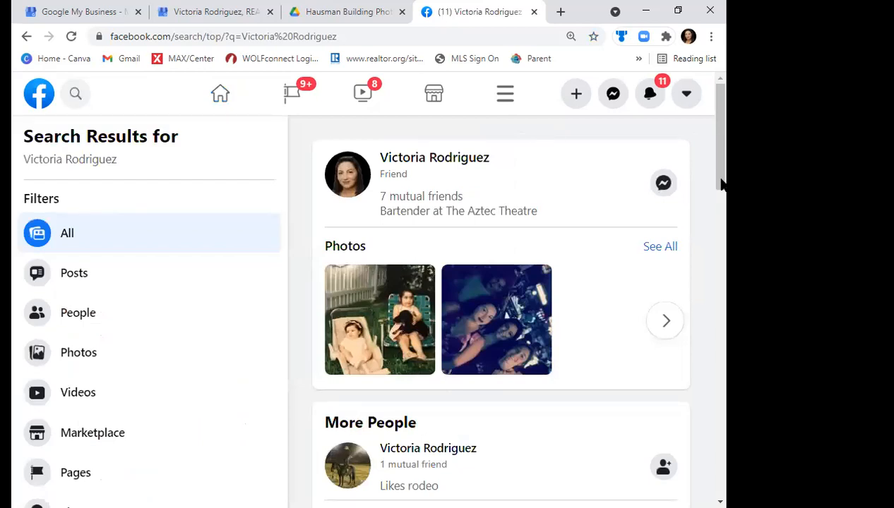
- Like the agent's Re/Max North San Antonio page in the search results and open it
drag(724, 169, 725, 293)
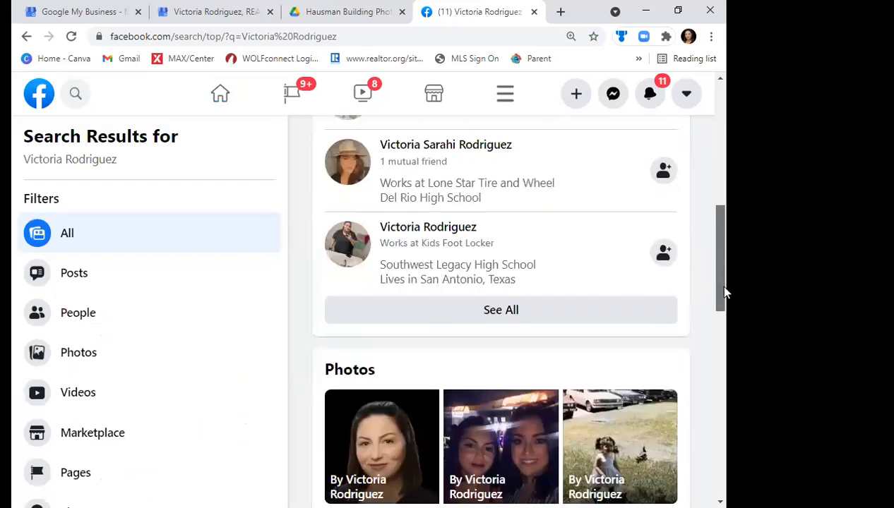
click(719, 342)
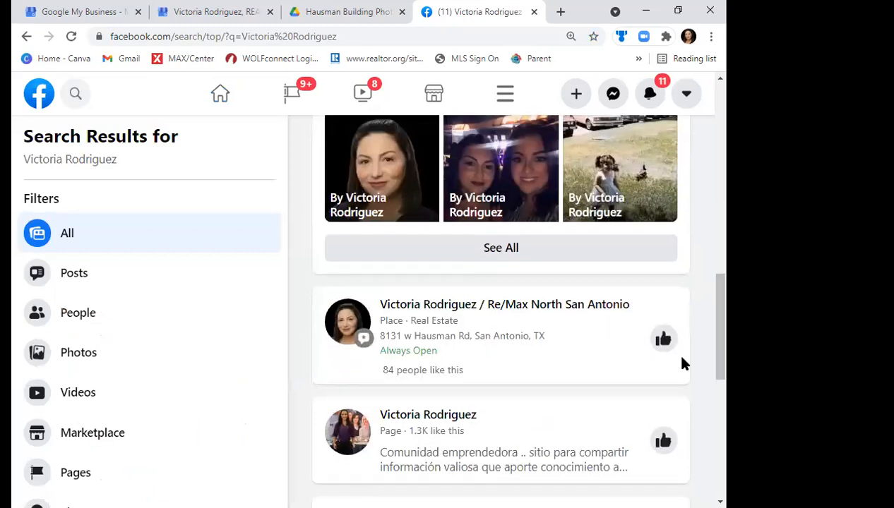
click(663, 341)
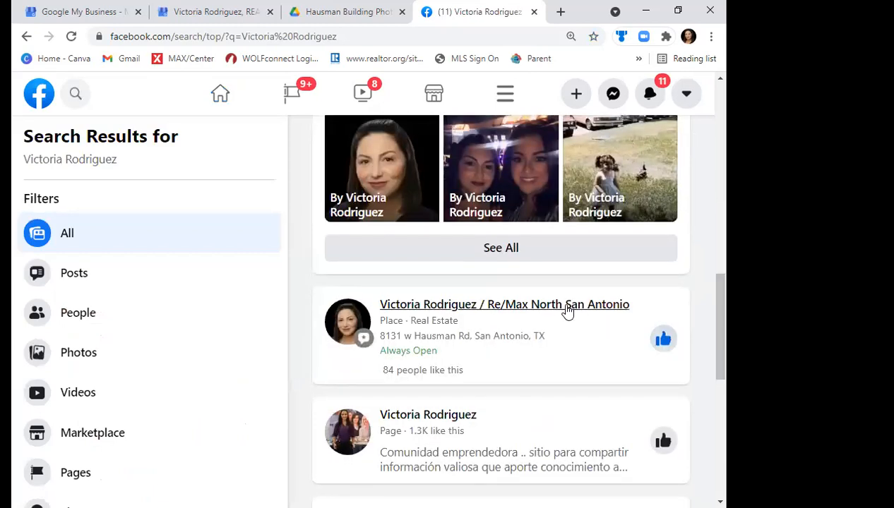
click(567, 306)
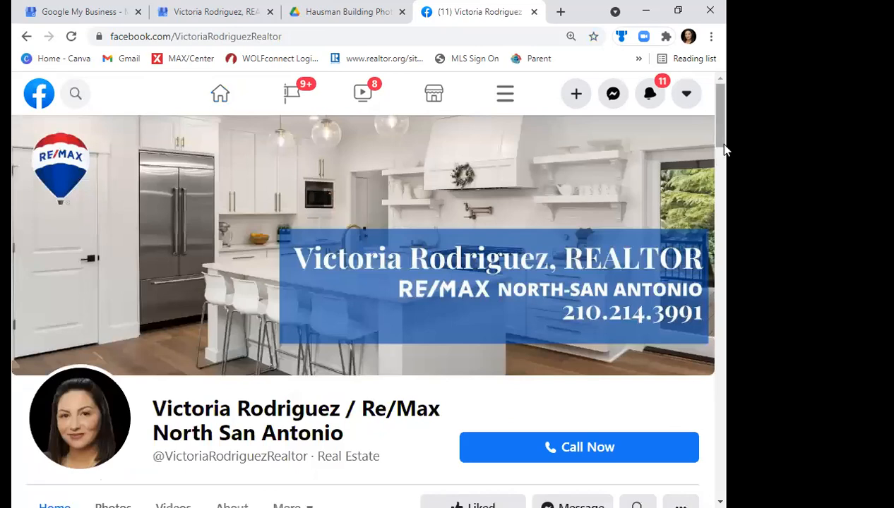
- Save the Texas Real Estate Commission notice image from the page's post to Downloads as "consumerprotection"
drag(723, 149, 721, 213)
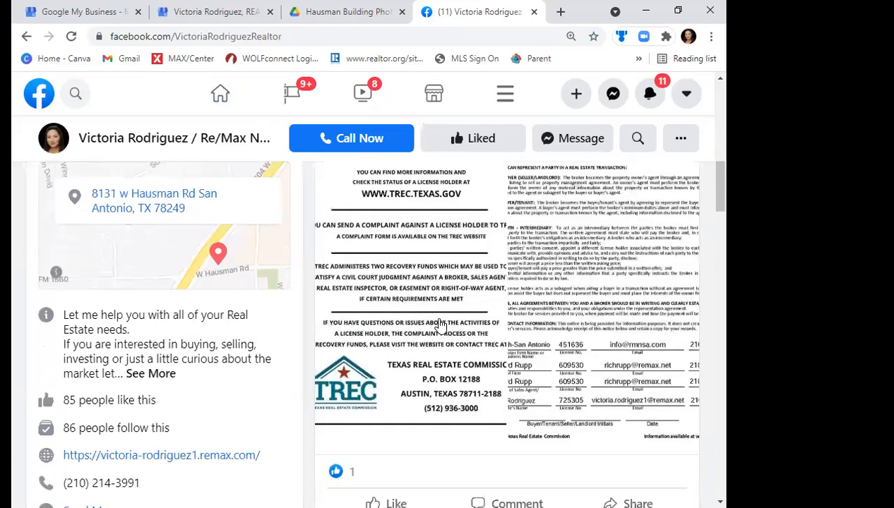
click(442, 328)
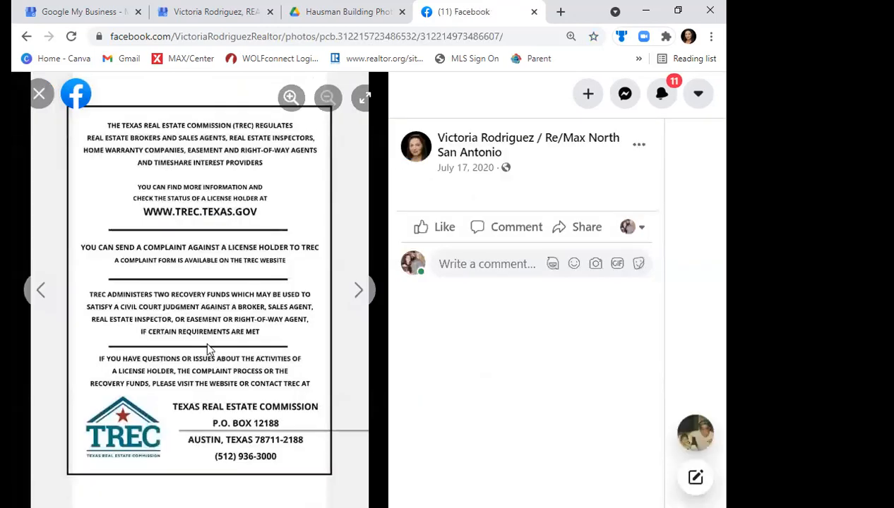
right_click(175, 303)
click(209, 330)
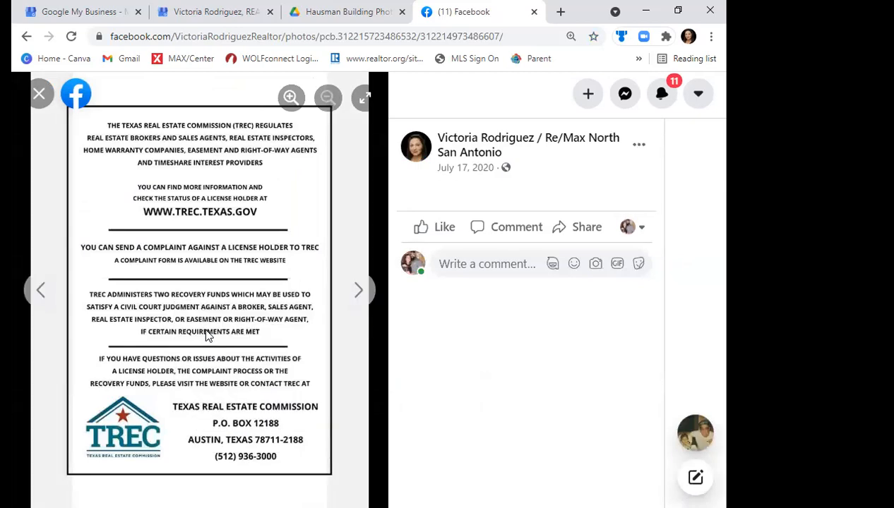
text(cons)
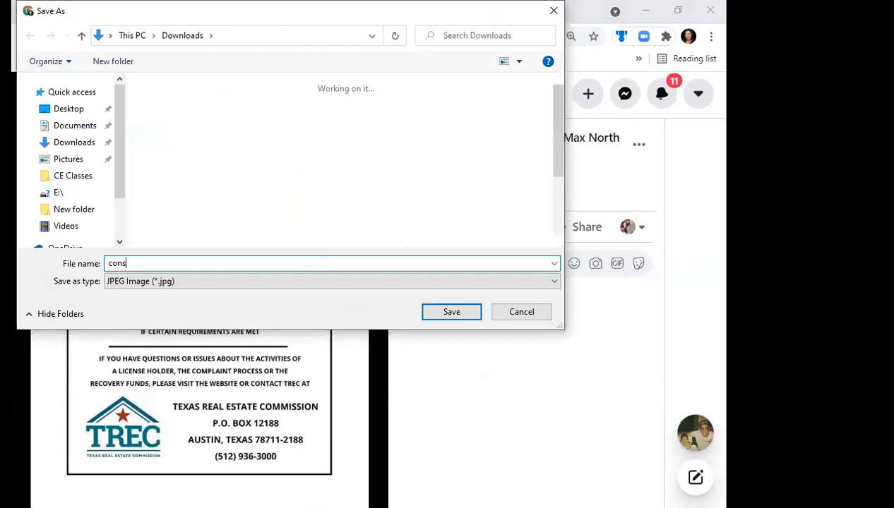
text(umerpro)
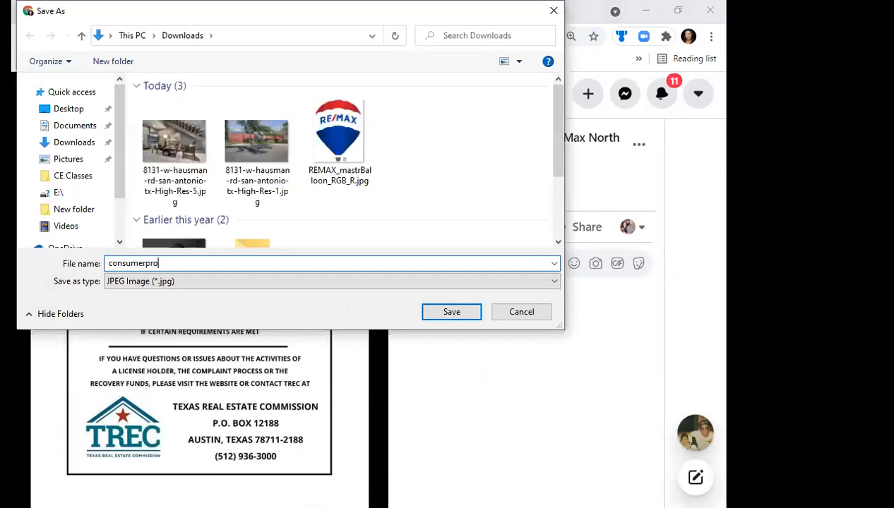
text(tection)
key(Return)
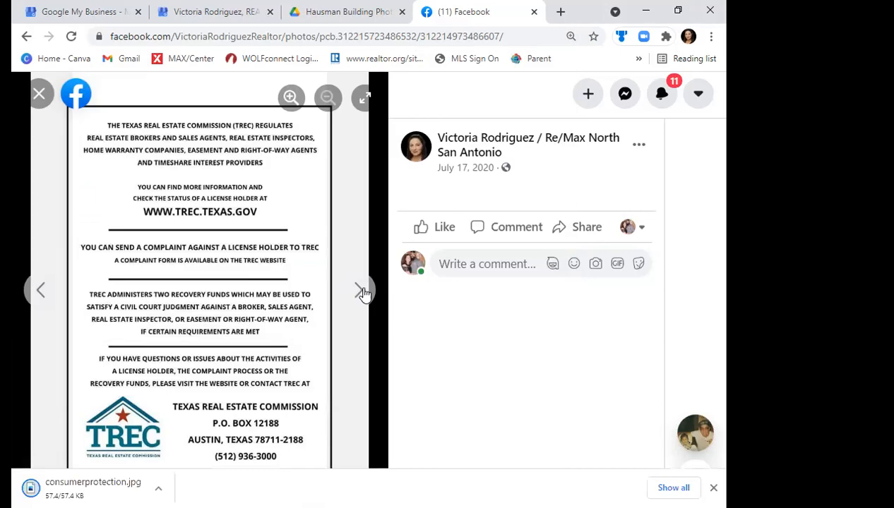
- Save the post's Information About Brokerage Services image to Downloads as "iabs" and close the photo viewer
click(363, 293)
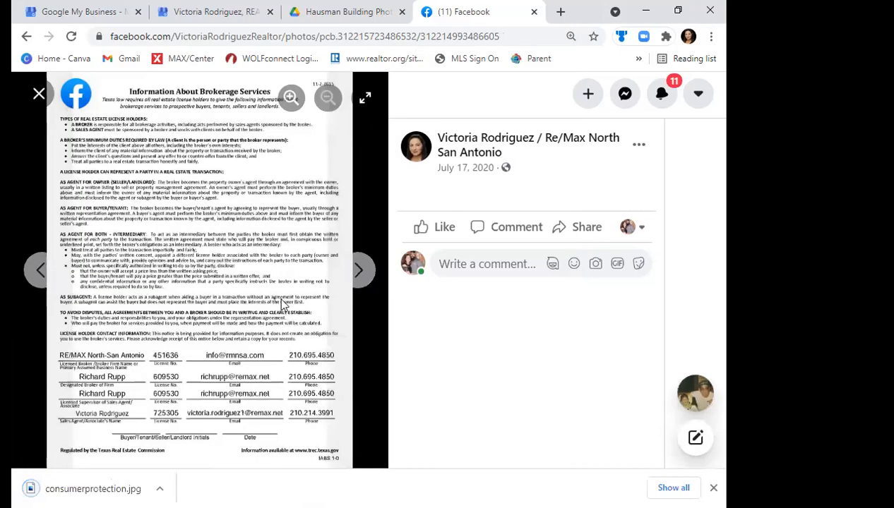
right_click(281, 299)
click(282, 299)
text(iab)
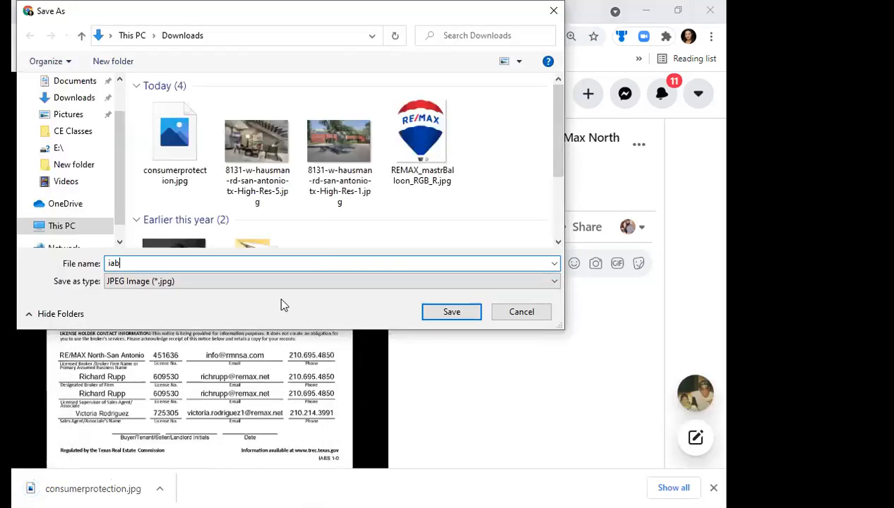
text(s)
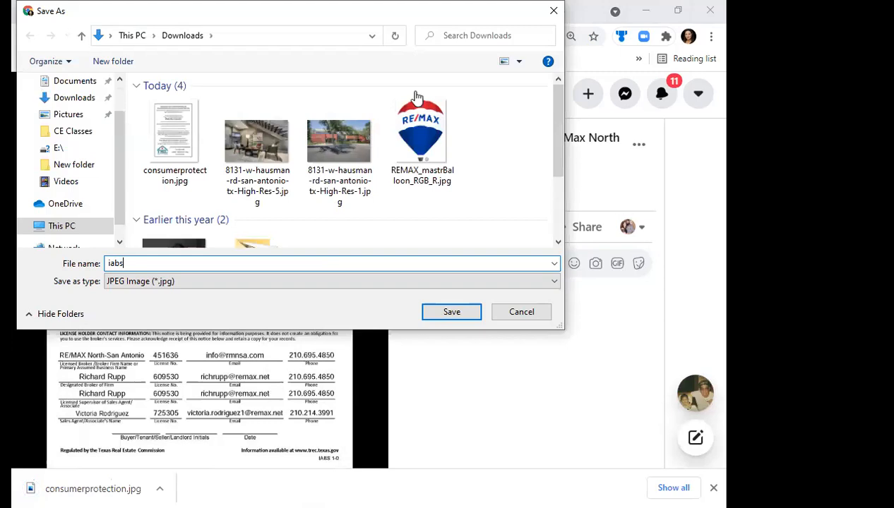
key(Return)
key(Escape)
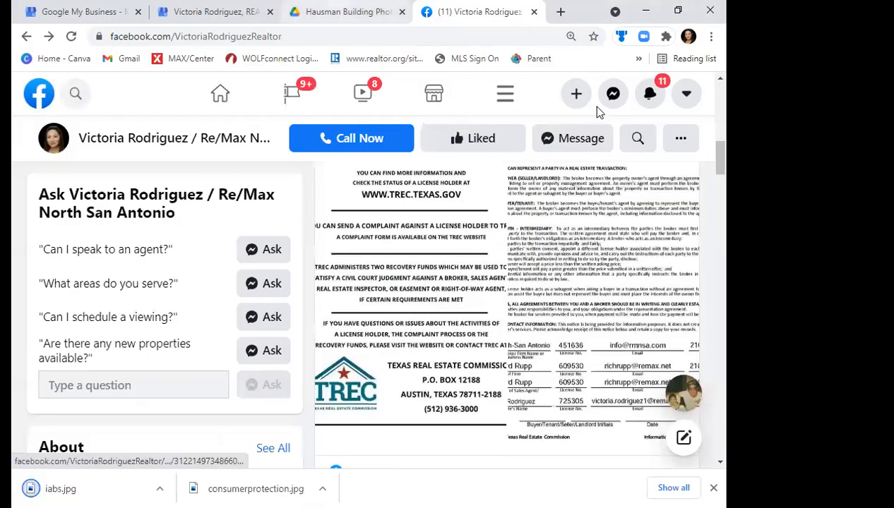
- Upload iabs.jpg and consumerprotection.jpg from Downloads to the photos of the Google My Business profile
click(346, 11)
click(176, 8)
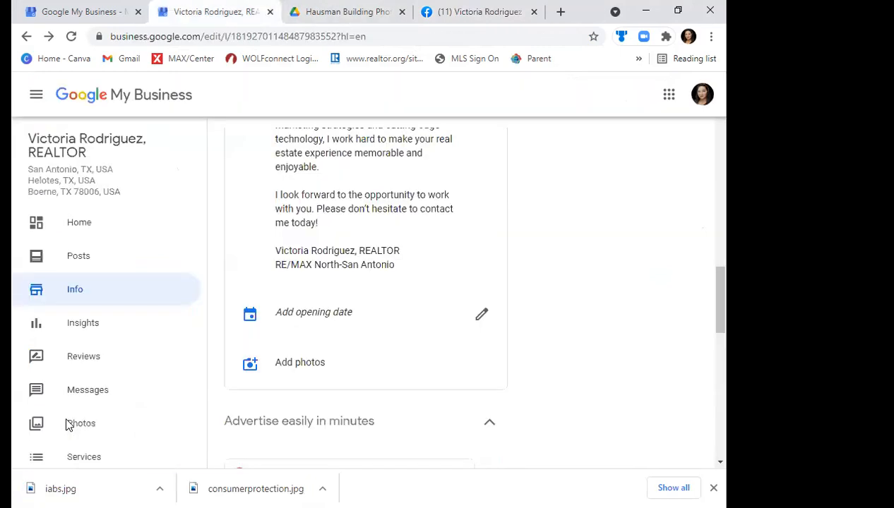
click(68, 423)
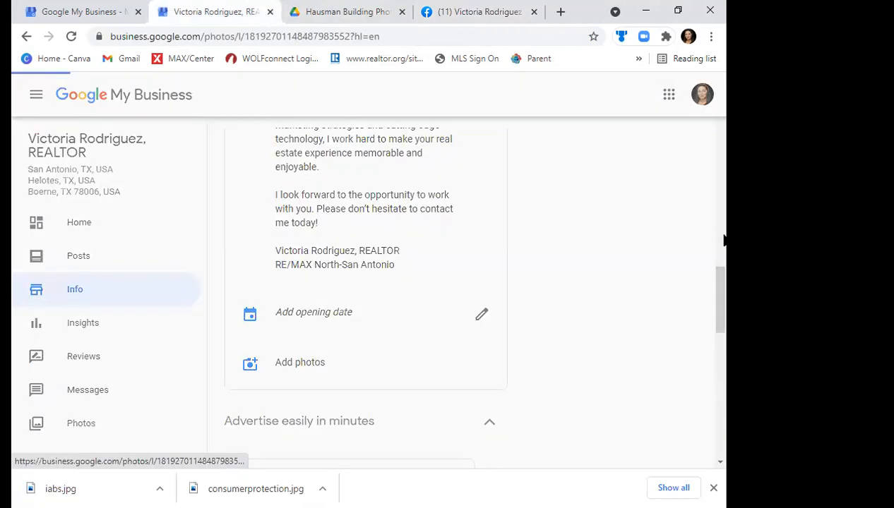
click(677, 167)
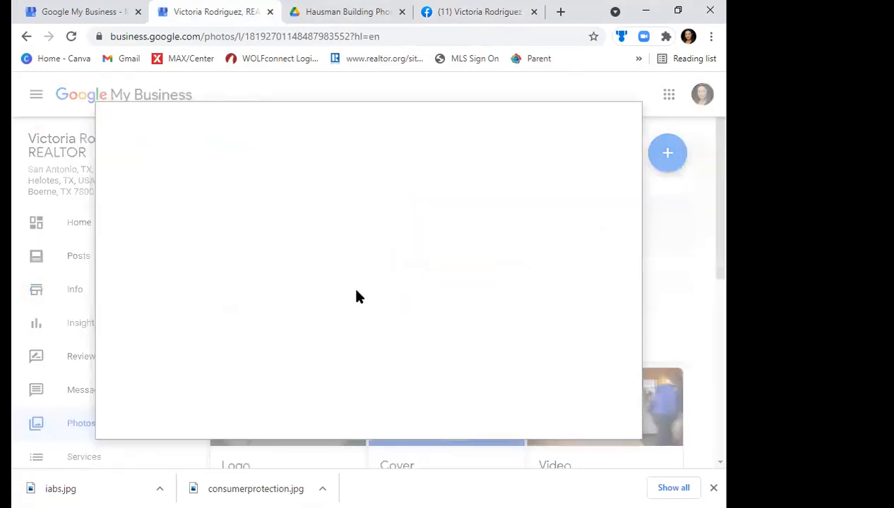
click(356, 290)
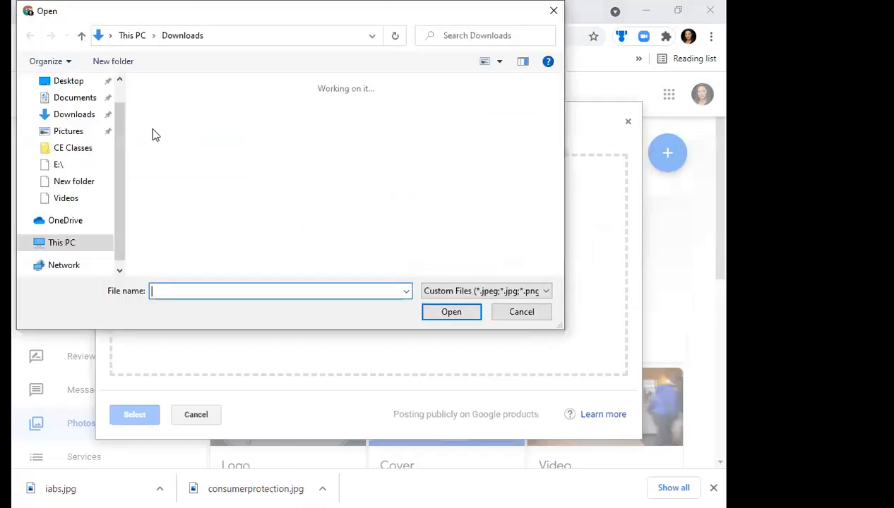
click(154, 131)
ctrl+click(275, 160)
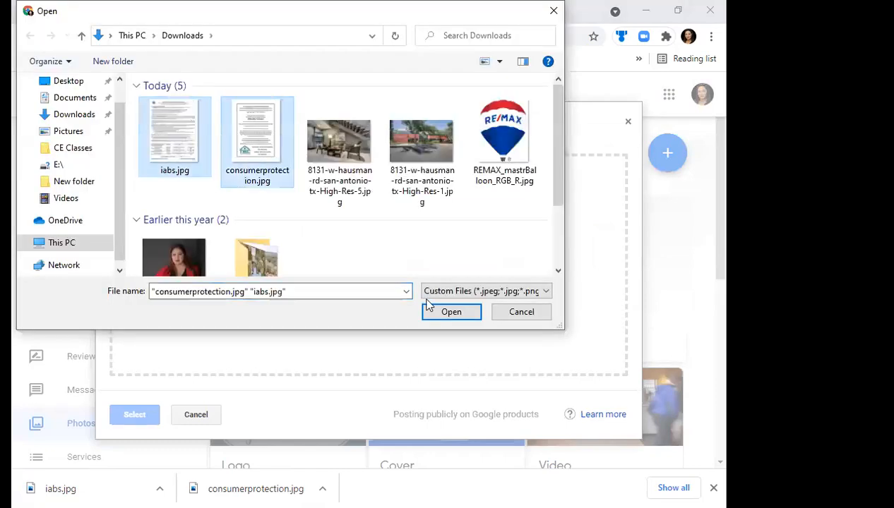
click(449, 311)
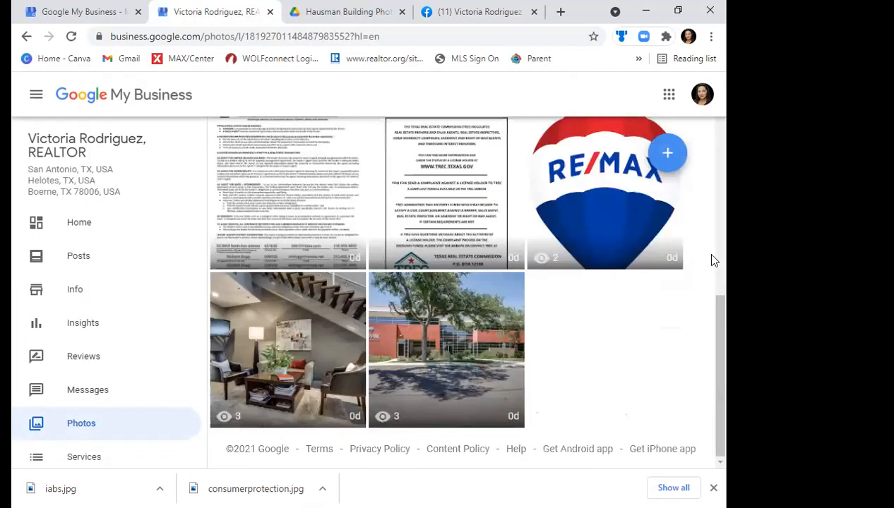
- Look through the profile's photo gallery, comparing the Overview and Identity categories and checking the sort options
scroll(709, 241, up, 4)
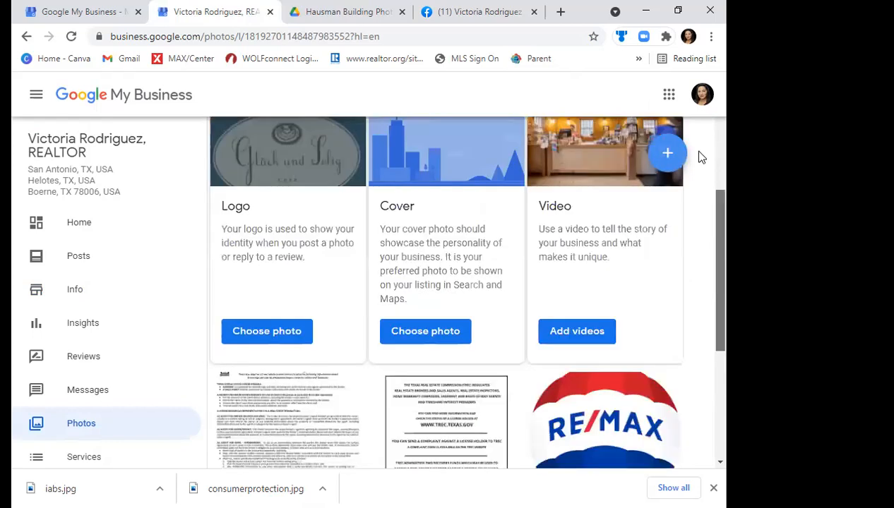
scroll(706, 264, down, 2)
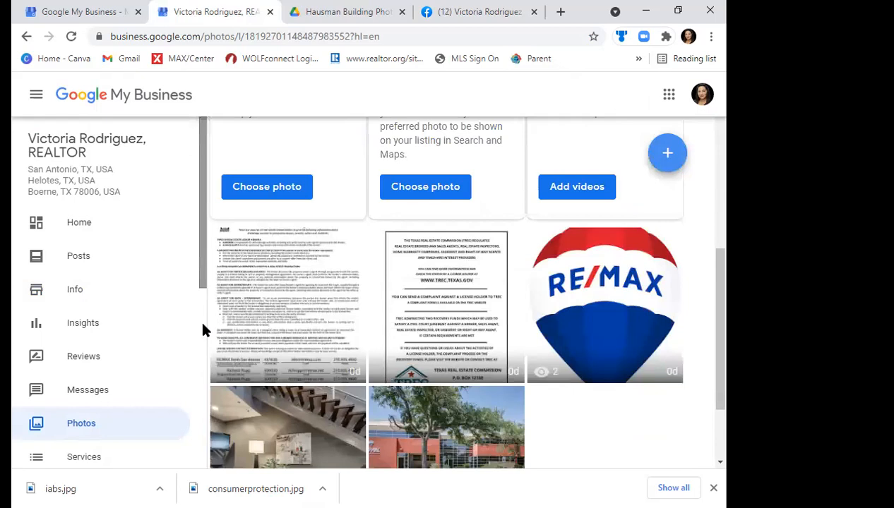
scroll(200, 353, down, 2)
scroll(200, 374, up, 2)
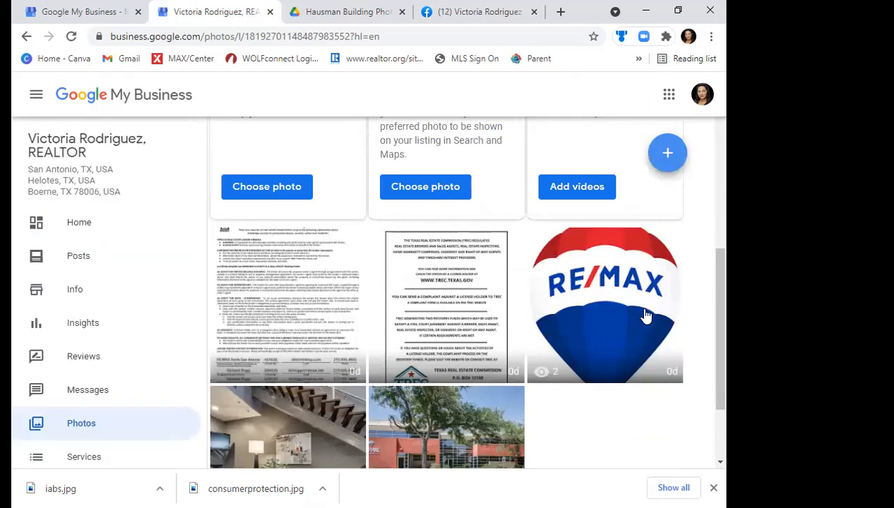
drag(719, 283, 727, 175)
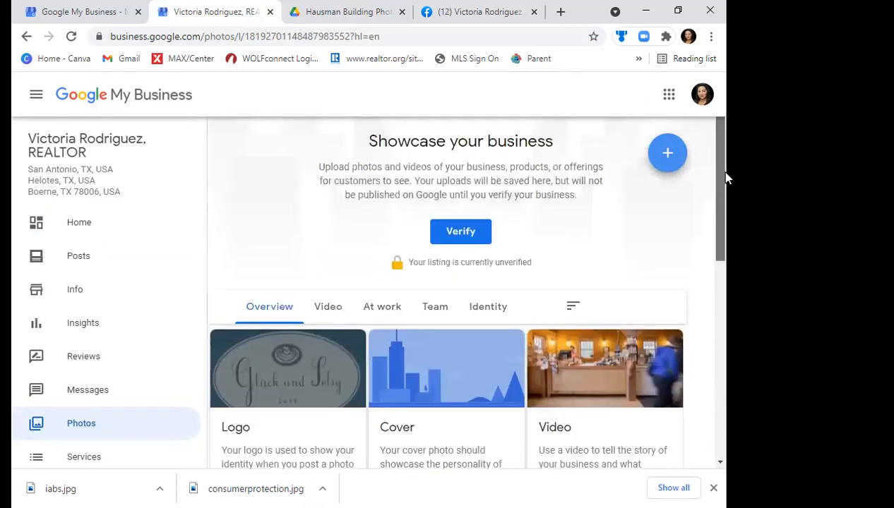
click(493, 306)
drag(725, 256, 710, 282)
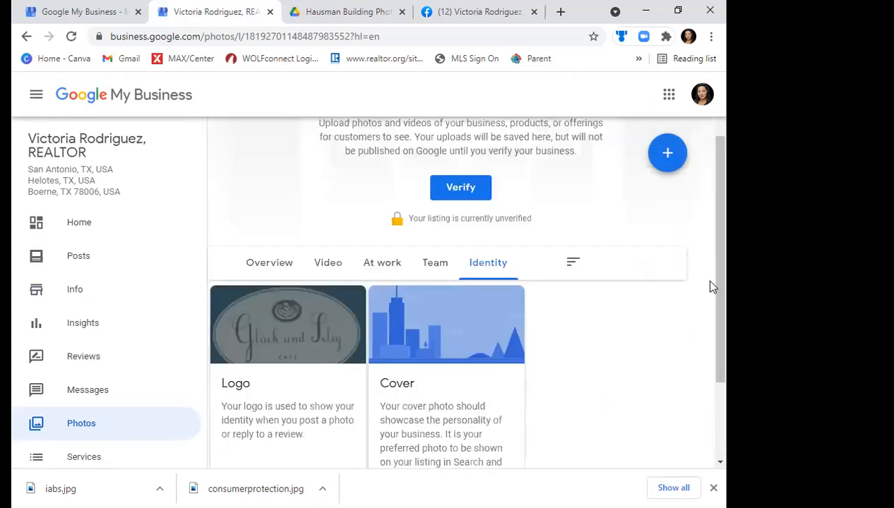
click(257, 272)
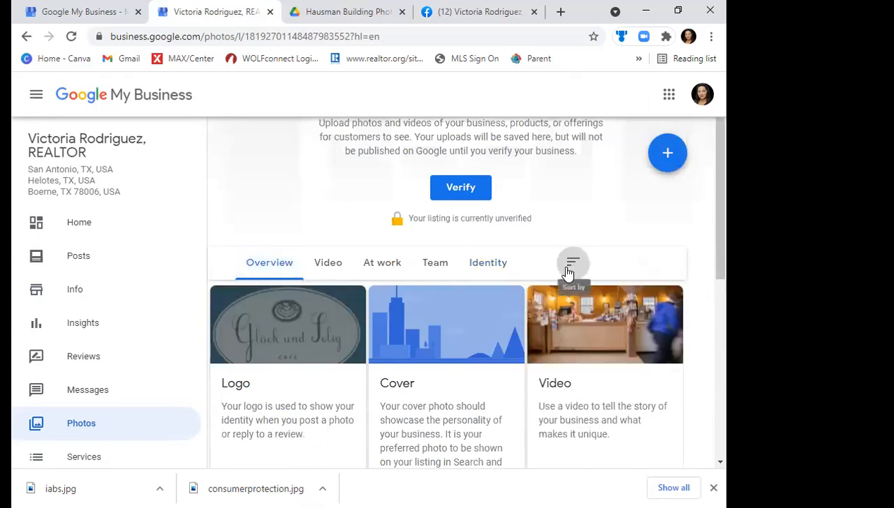
click(568, 271)
click(252, 270)
drag(721, 183, 704, 349)
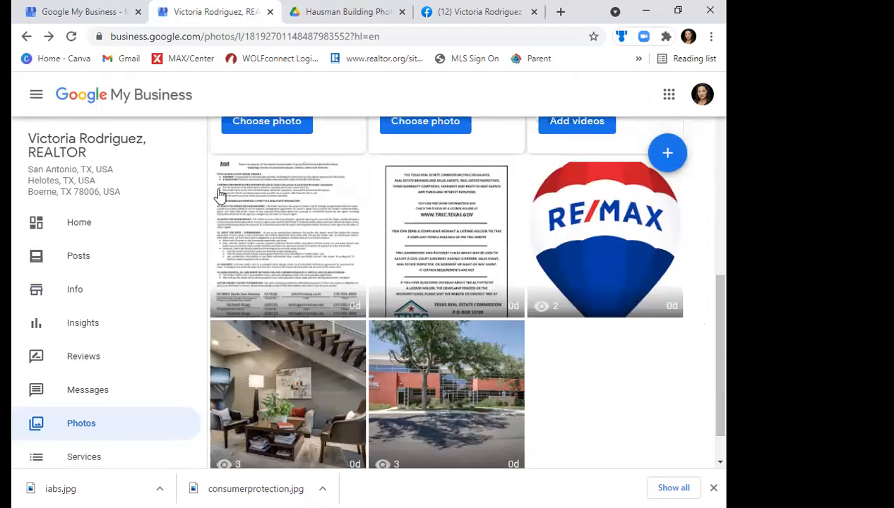
- View the uploaded Information About Brokerage Services photo in full, close it and go to the profile's home page
click(357, 192)
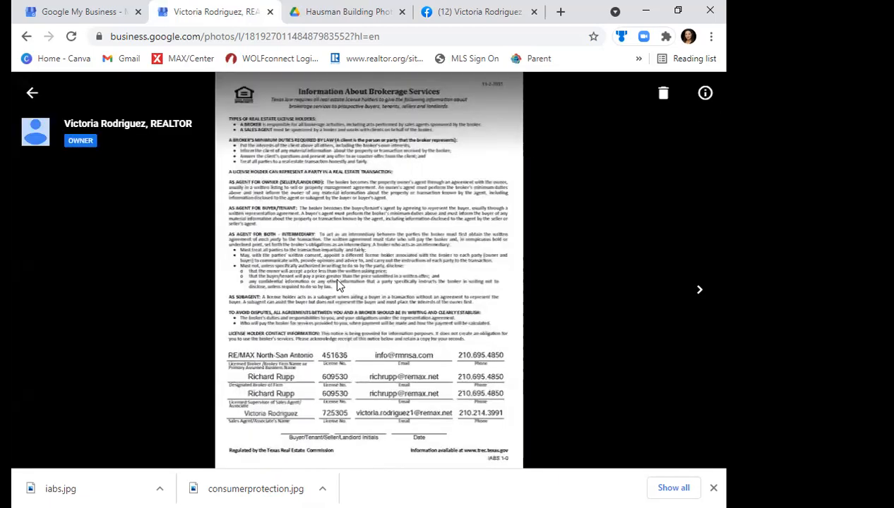
click(33, 92)
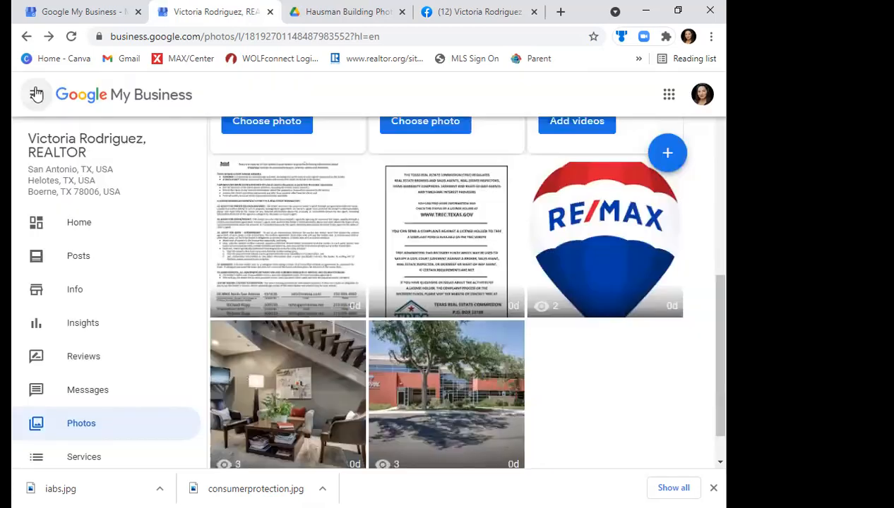
drag(716, 375, 721, 325)
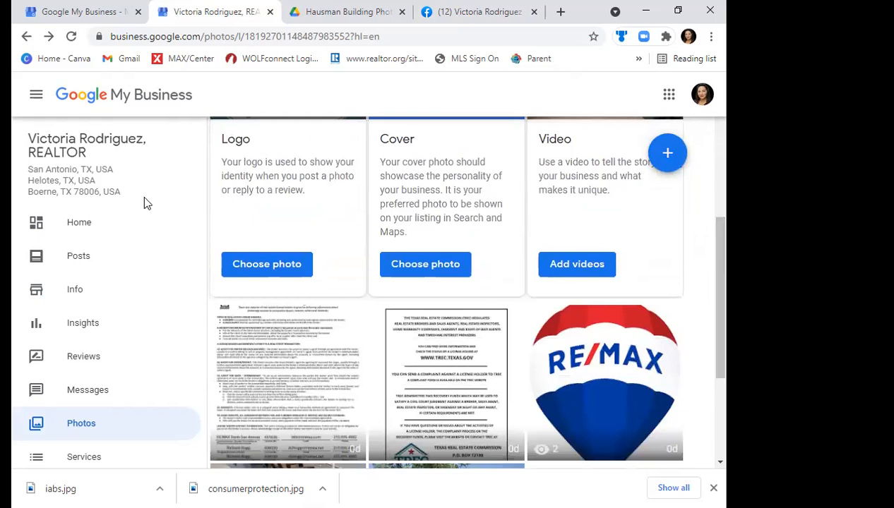
click(72, 227)
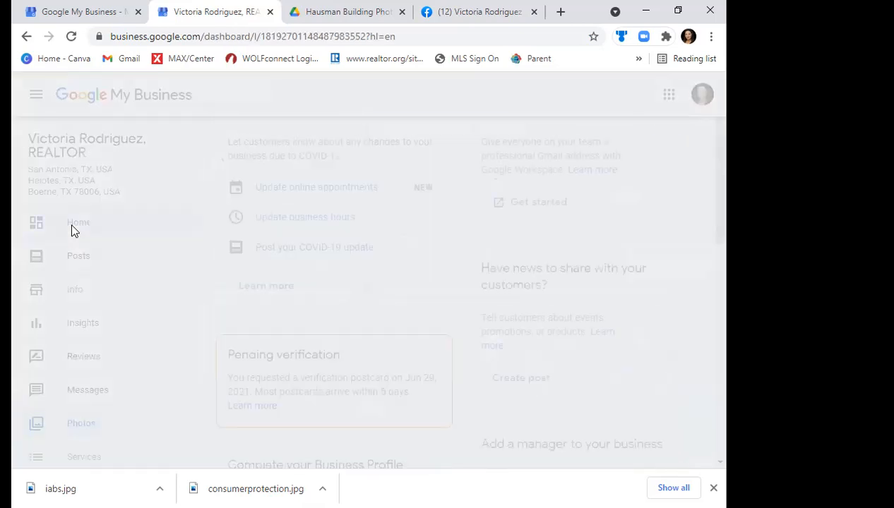
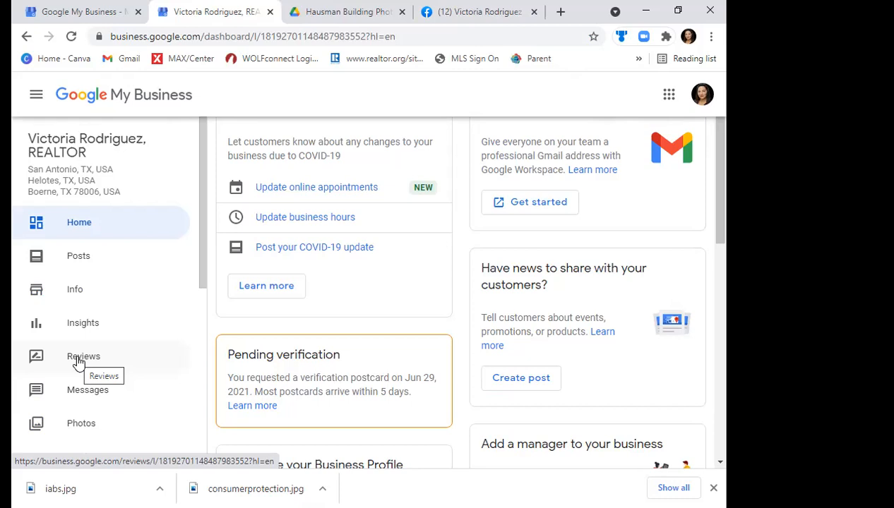
- After opening the profile's reviews page, close the Drive and Facebook tabs and sign out of the agent's Google account
click(87, 360)
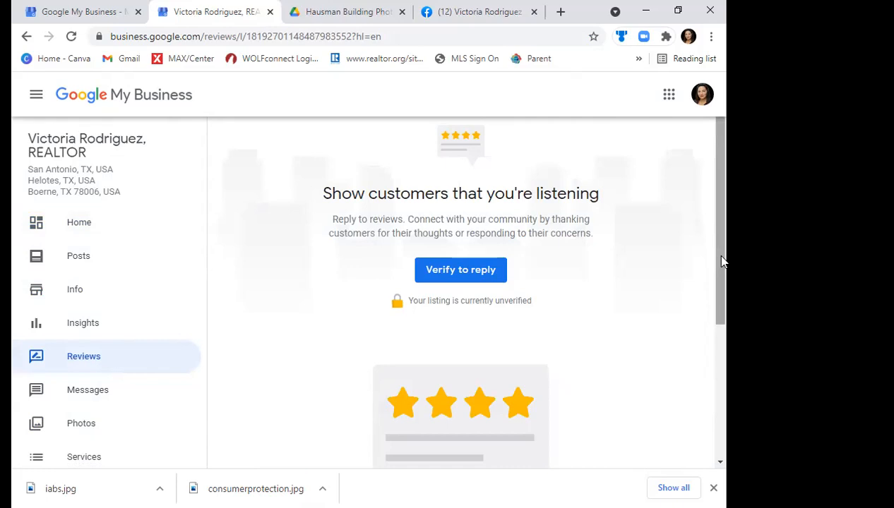
click(533, 14)
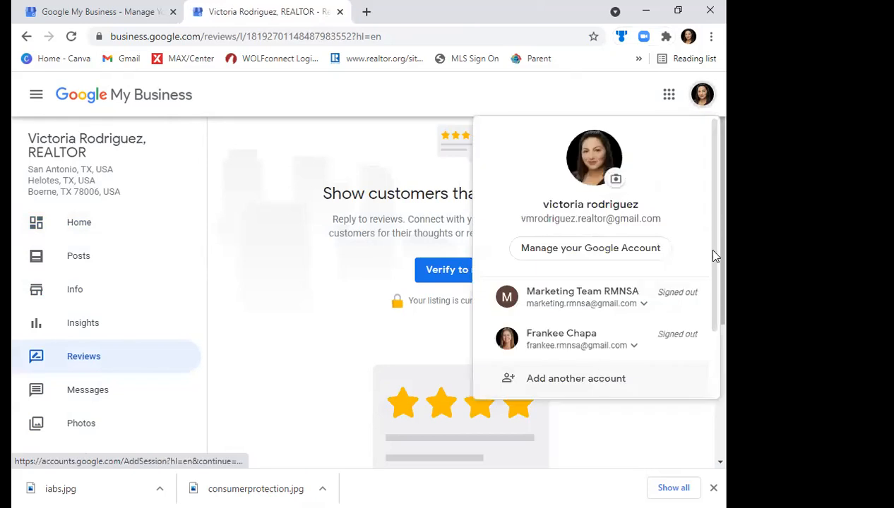
scroll(712, 361, down, 2)
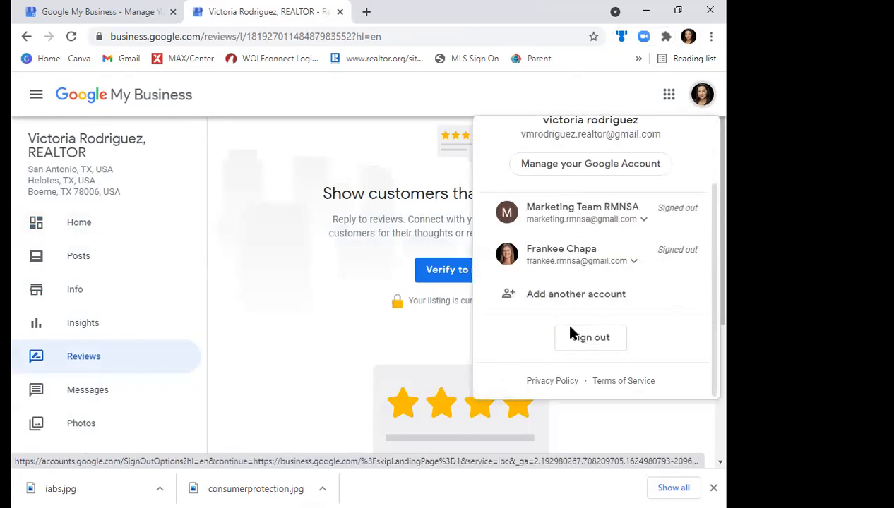
click(570, 332)
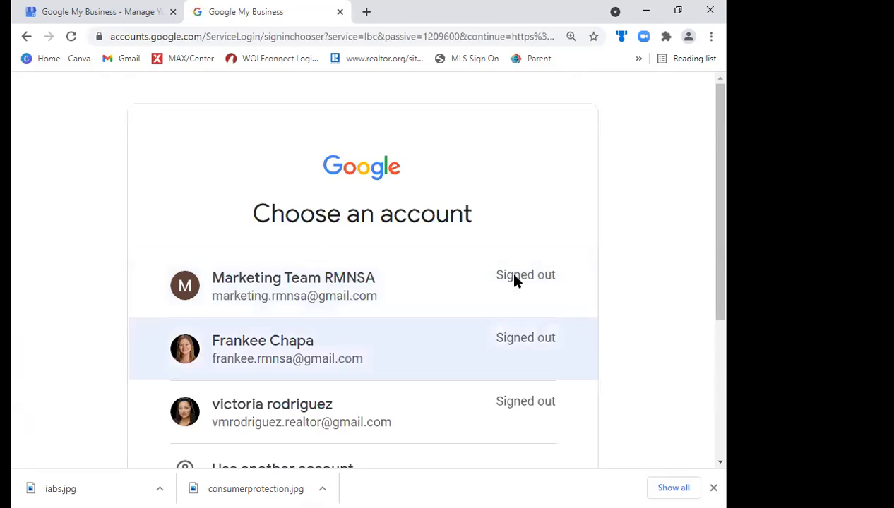
- Sign in to the second listed Google account by entering its account password
click(514, 281)
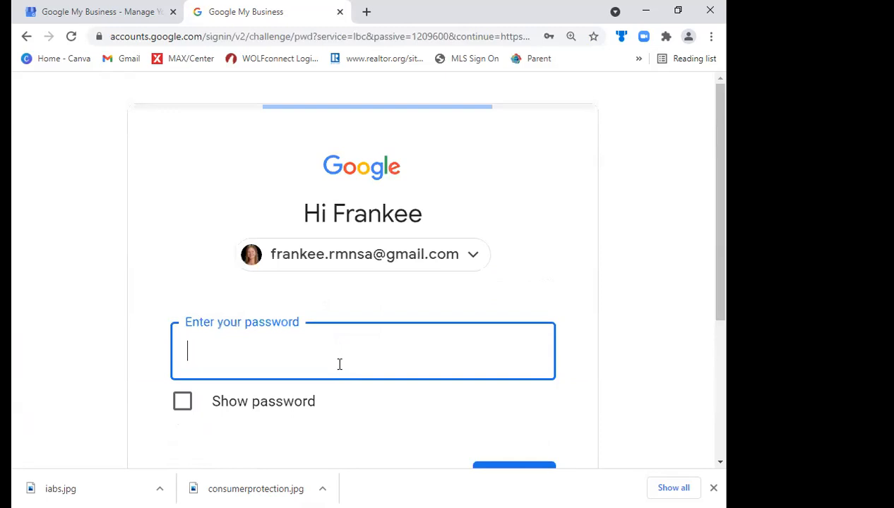
click(339, 365)
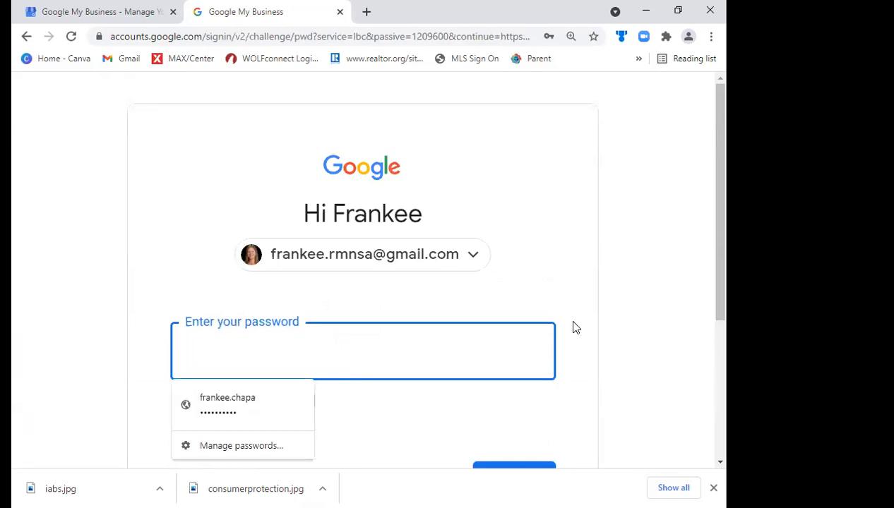
text(•••••••••)
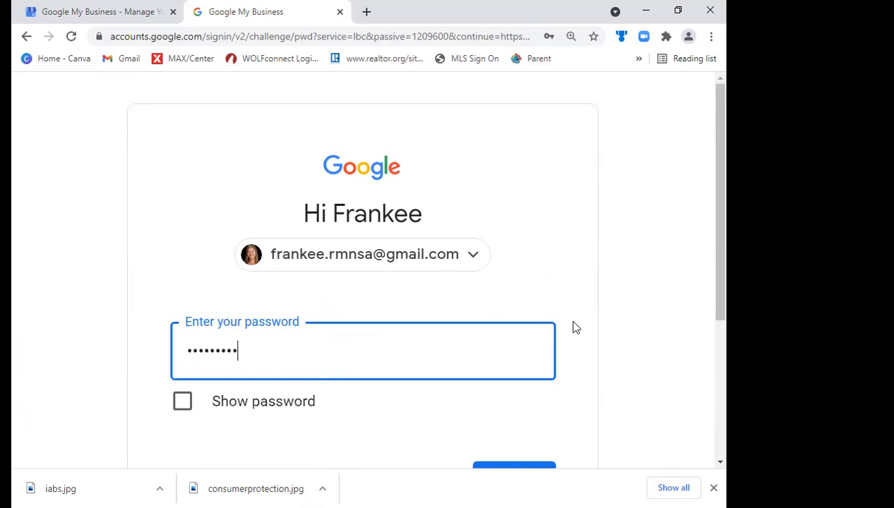
text(•)
key(Return)
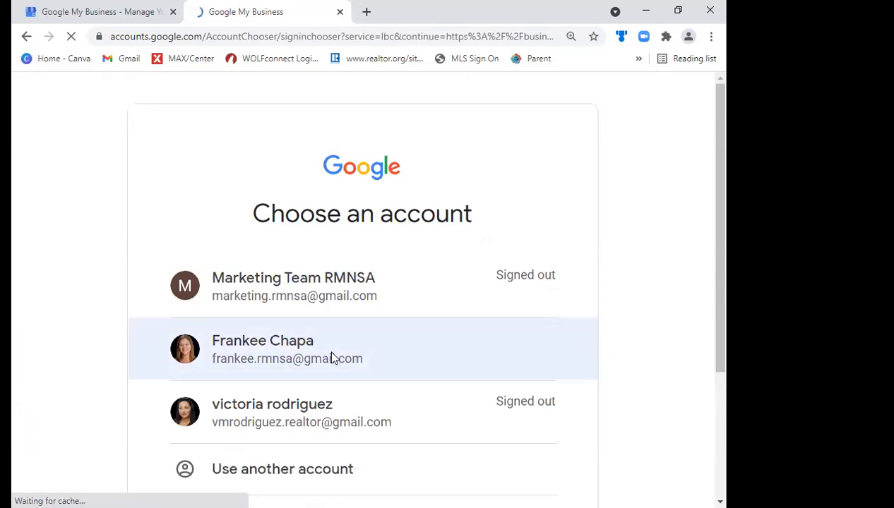
- Choose the newly signed-in account to open the RE/MAX North - San Antonio business dashboard
click(332, 351)
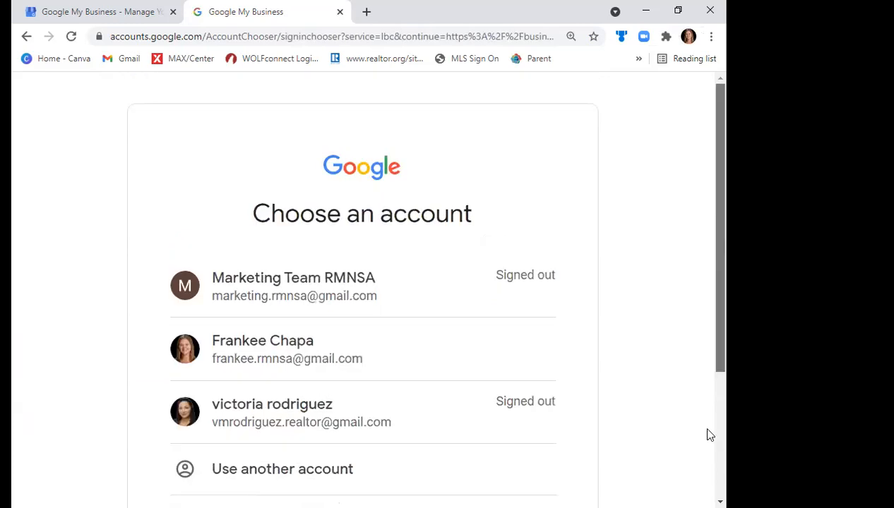
scroll(708, 416, down, 3)
scroll(282, 204, up, 2)
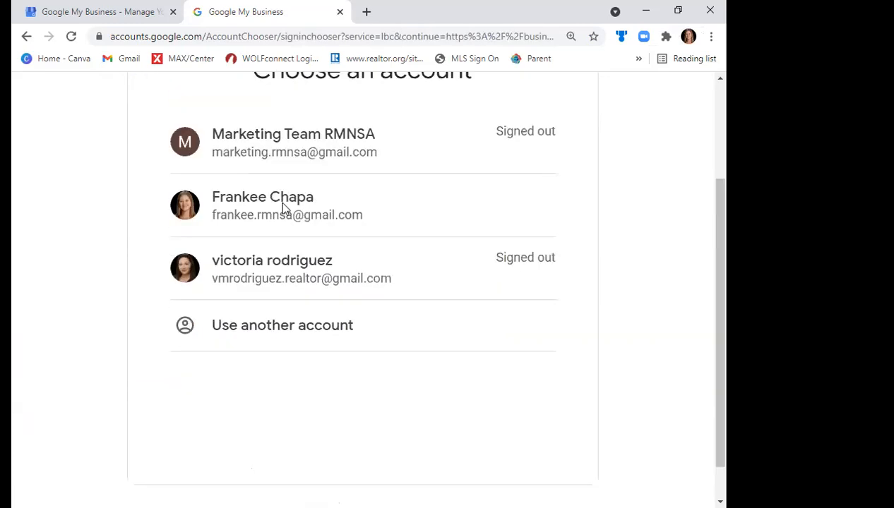
click(283, 206)
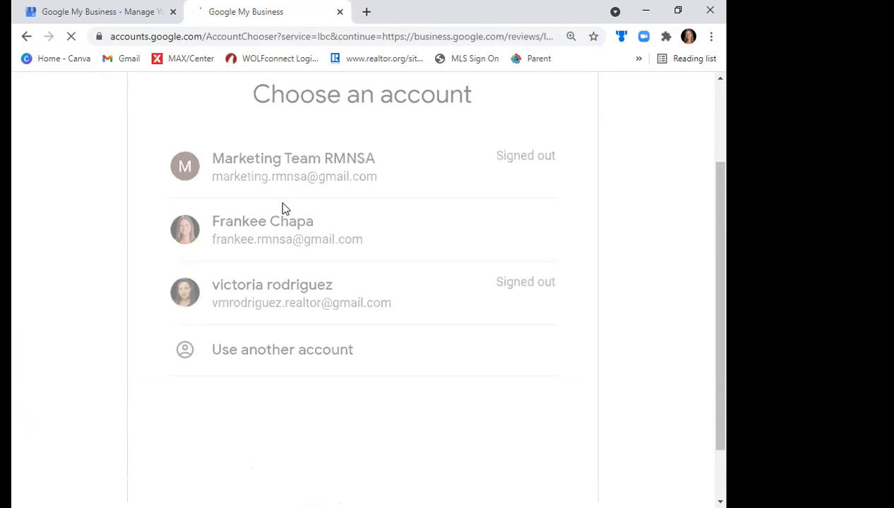
click(340, 17)
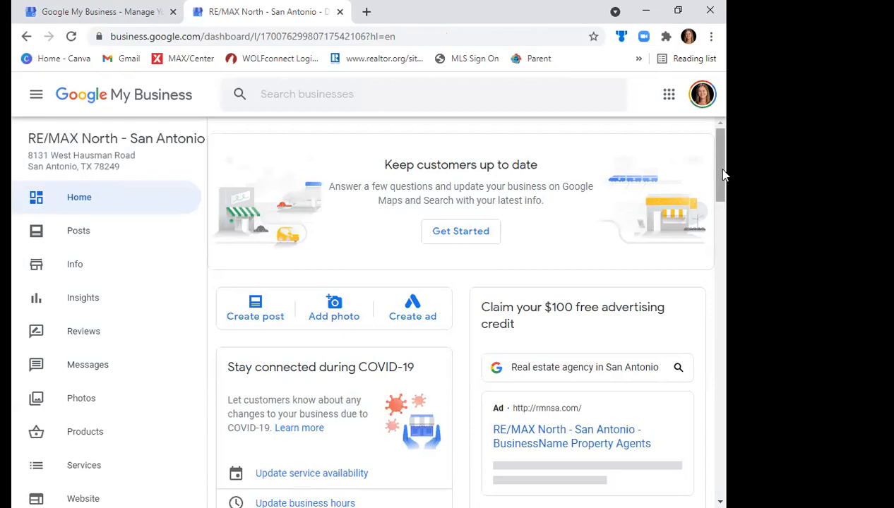
- Examine the RE/MAX North - San Antonio dashboard's performance and latest post, and read through its customer reviews and owner replies
drag(722, 169, 714, 274)
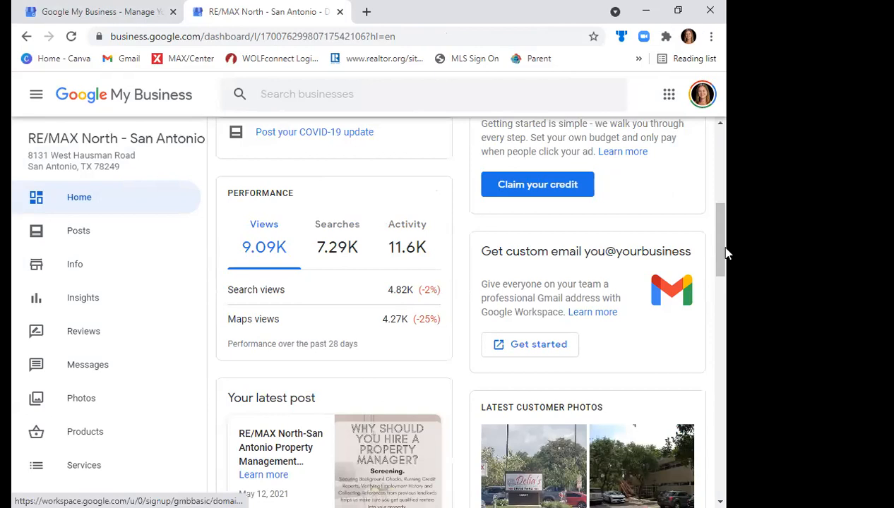
drag(727, 253, 727, 281)
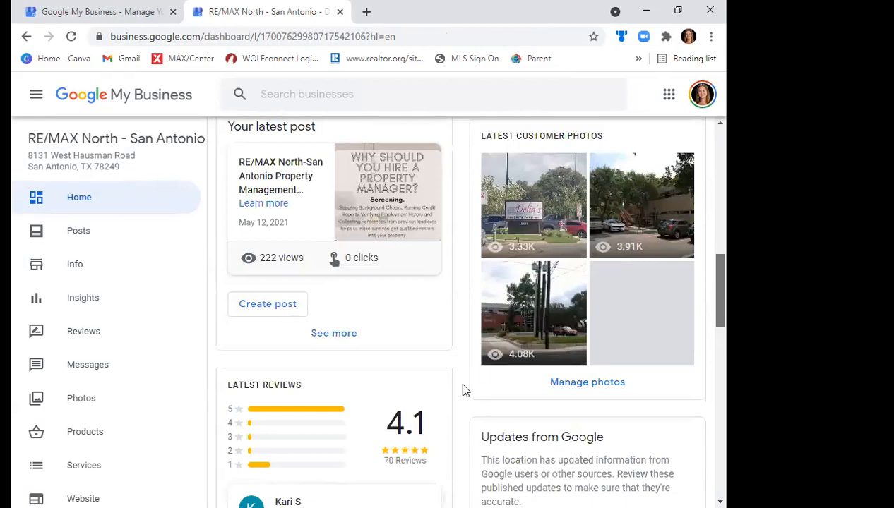
scroll(462, 391, down, 3)
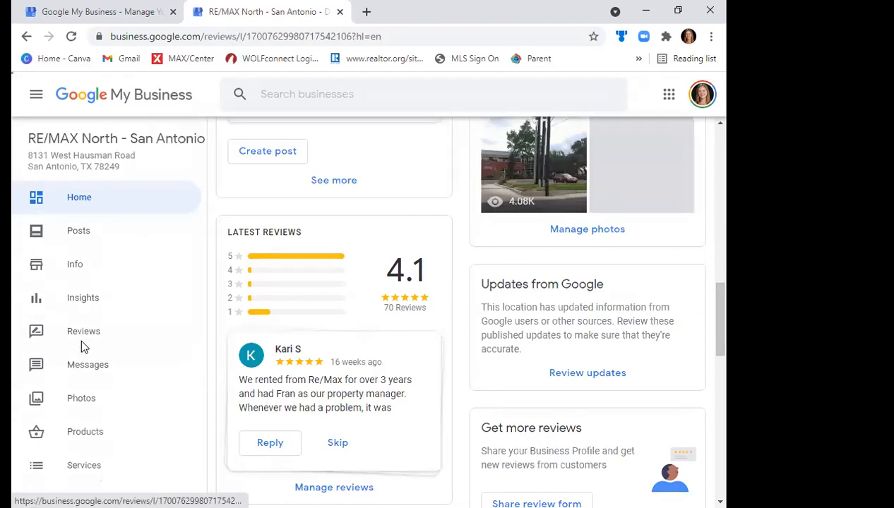
click(81, 346)
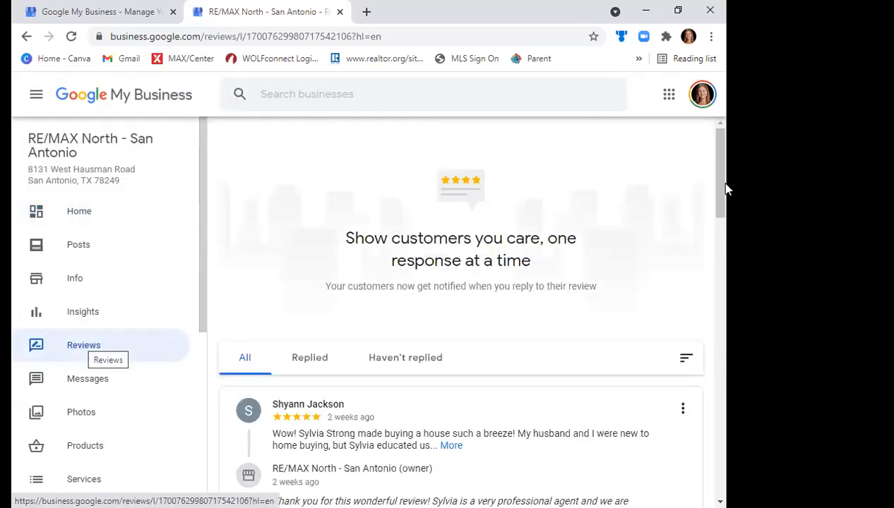
scroll(724, 211, down, 2)
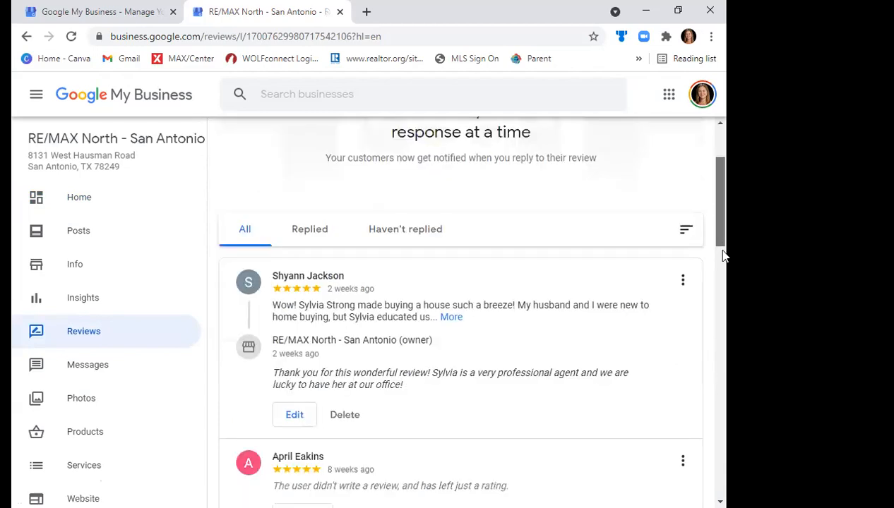
scroll(724, 265, down, 2)
scroll(726, 296, down, 2)
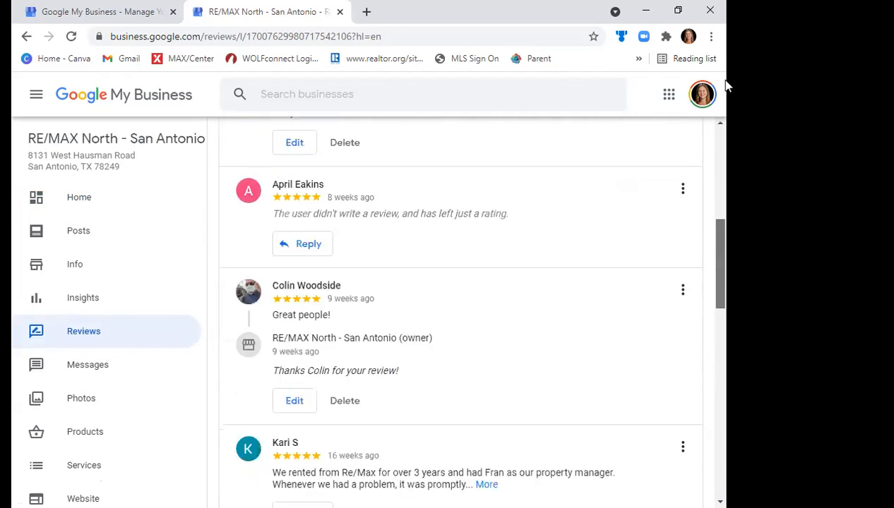
scroll(457, 231, up, 8)
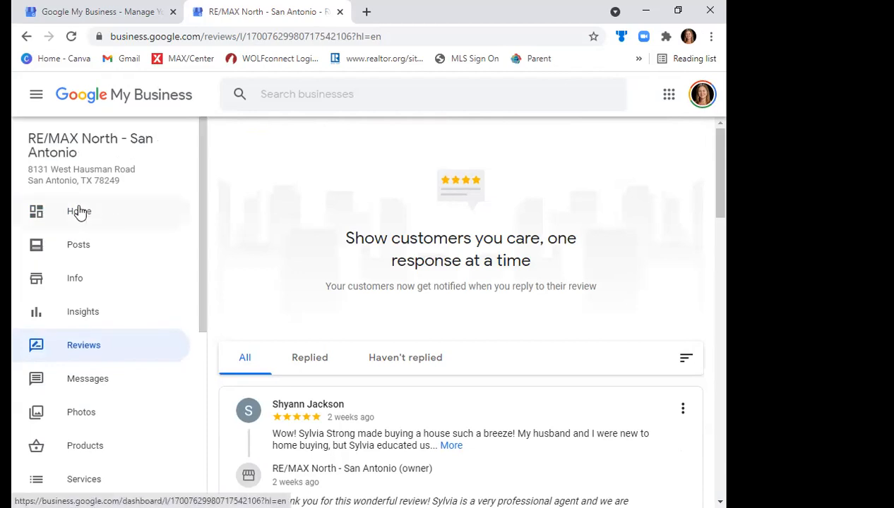
- Open the review form sharing options from the business home page and copy the link for requesting reviews
click(80, 212)
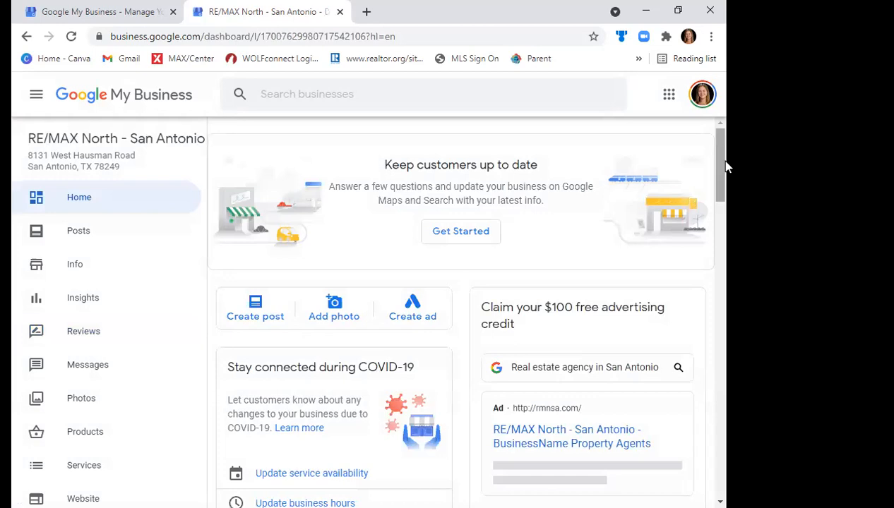
drag(725, 173, 721, 150)
drag(720, 159, 715, 354)
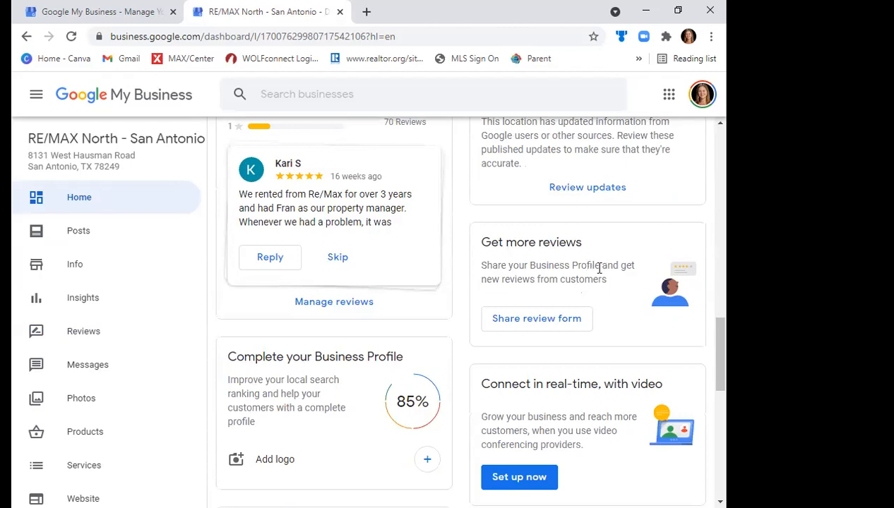
click(570, 321)
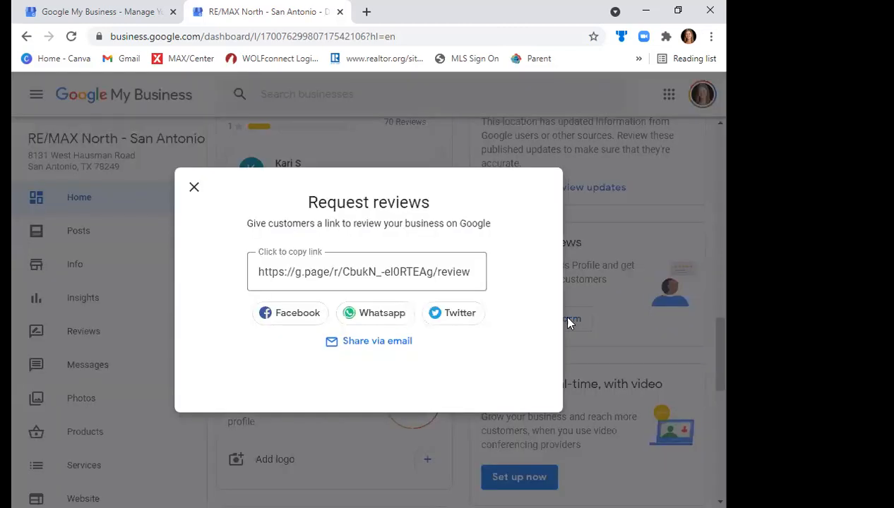
click(254, 266)
click(330, 273)
key(ctrl+c)
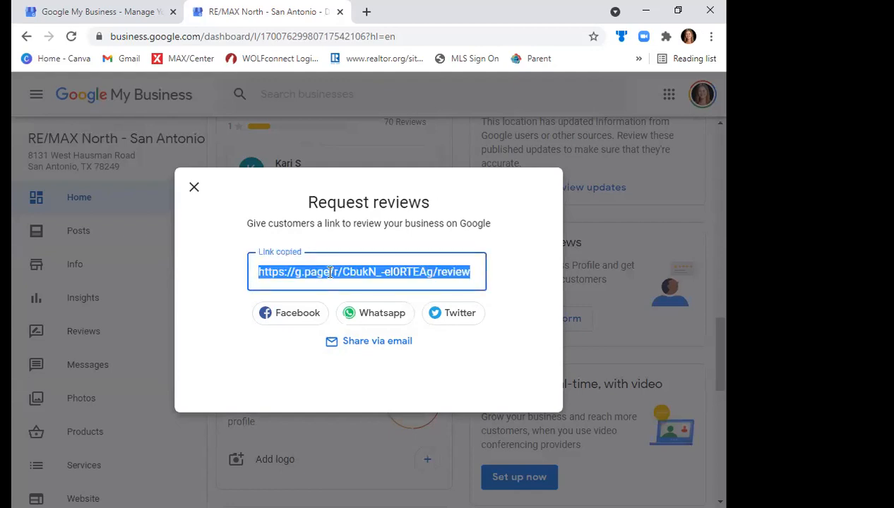
- Preview the copied review link in a new browser tab, cancel the review form, and close the Request reviews dialog on the dashboard
click(367, 12)
key(ctrl+v)
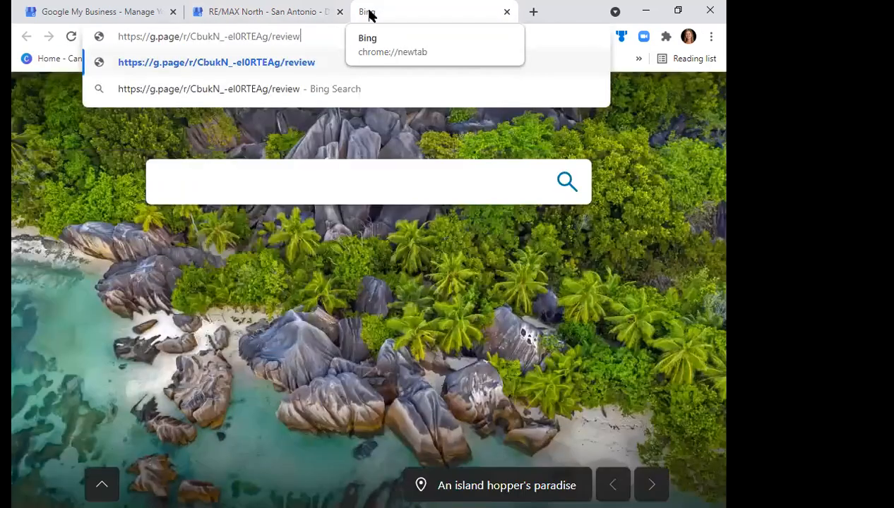
key(Return)
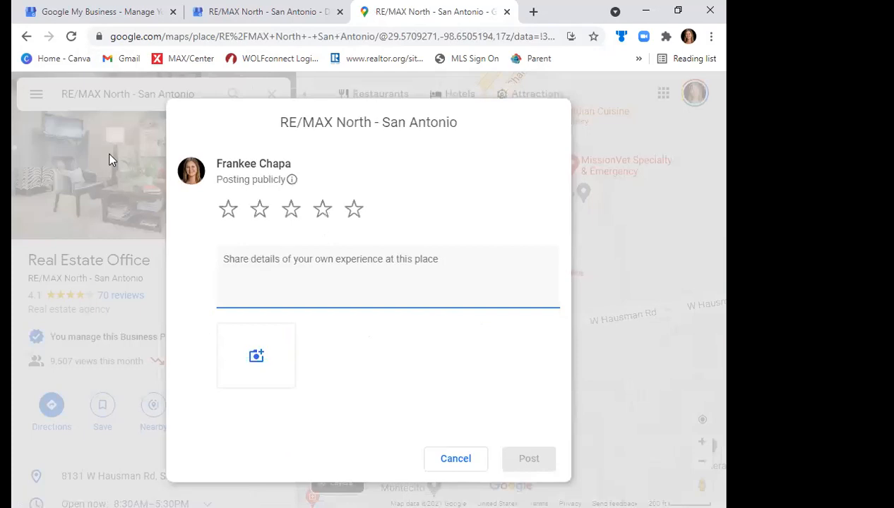
click(441, 458)
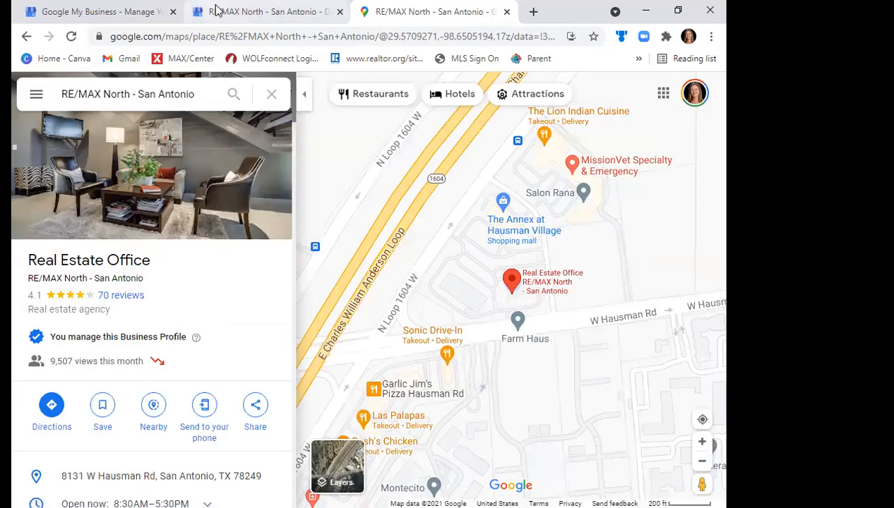
key(ctrl+shift+Tab)
click(193, 188)
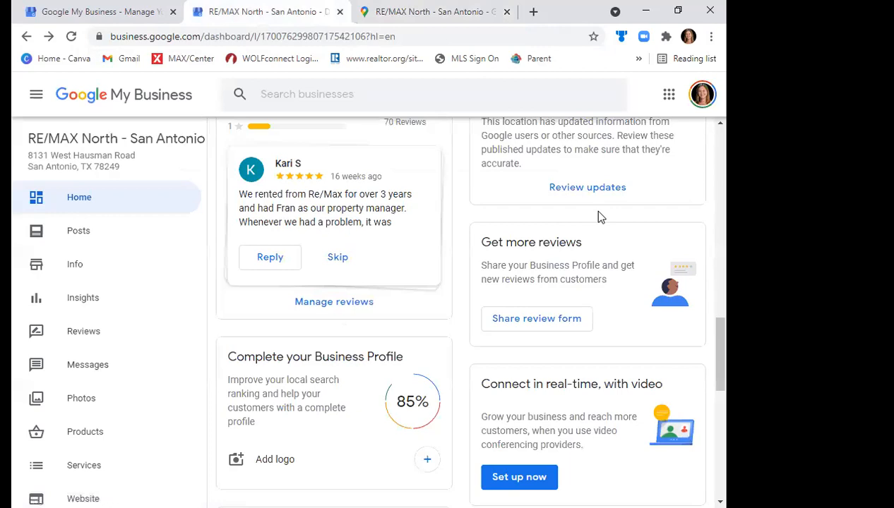
click(668, 97)
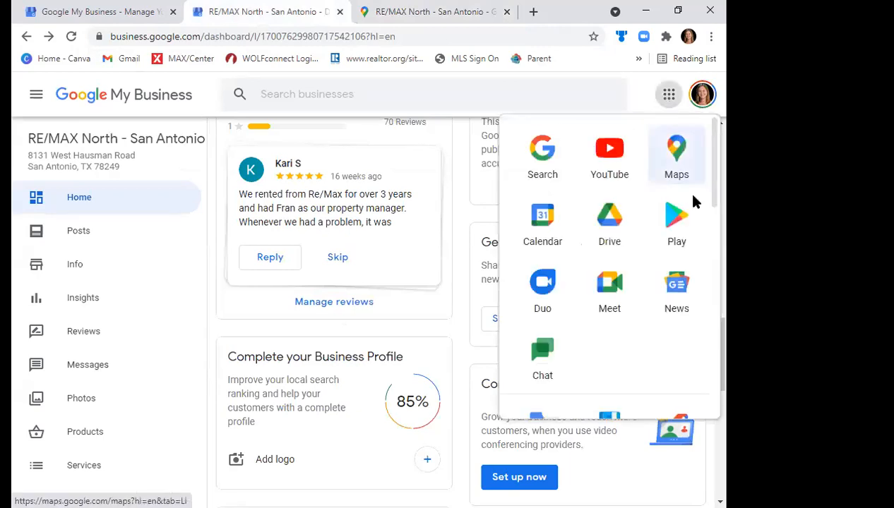
scroll(717, 185, down, 1)
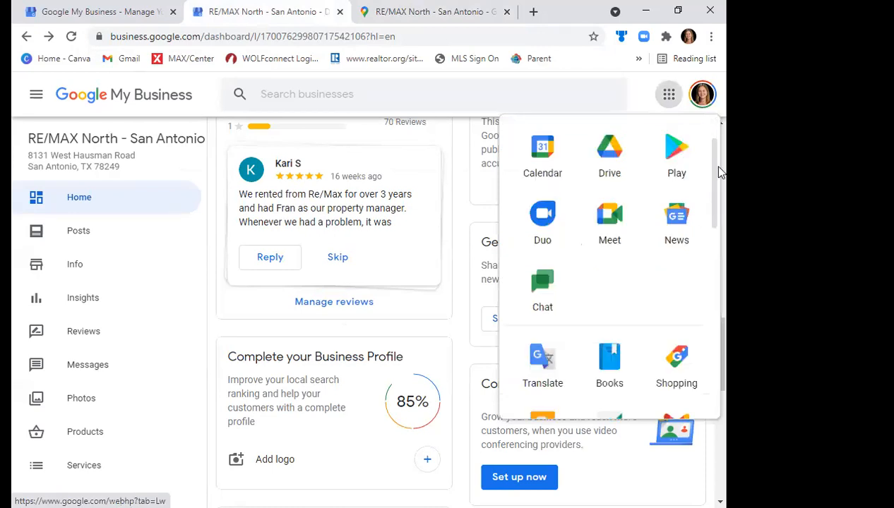
scroll(720, 165, up, 1)
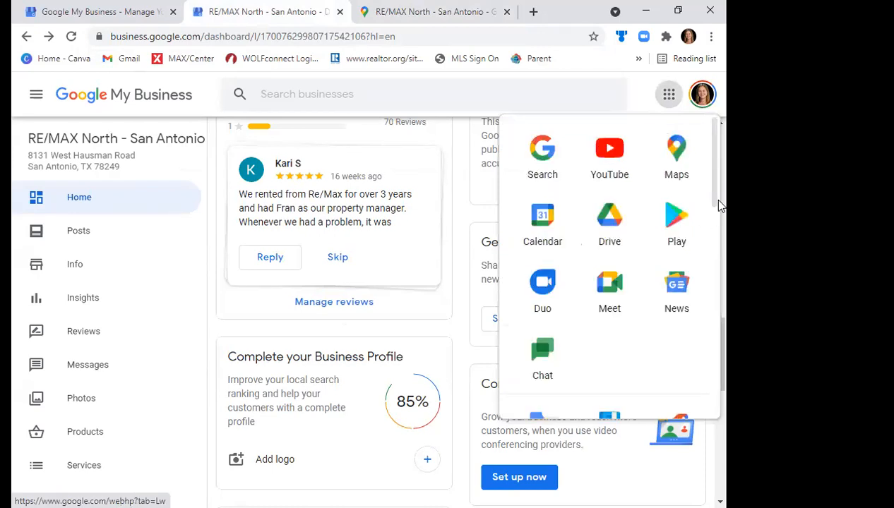
scroll(713, 263, down, 3)
scroll(714, 283, down, 1)
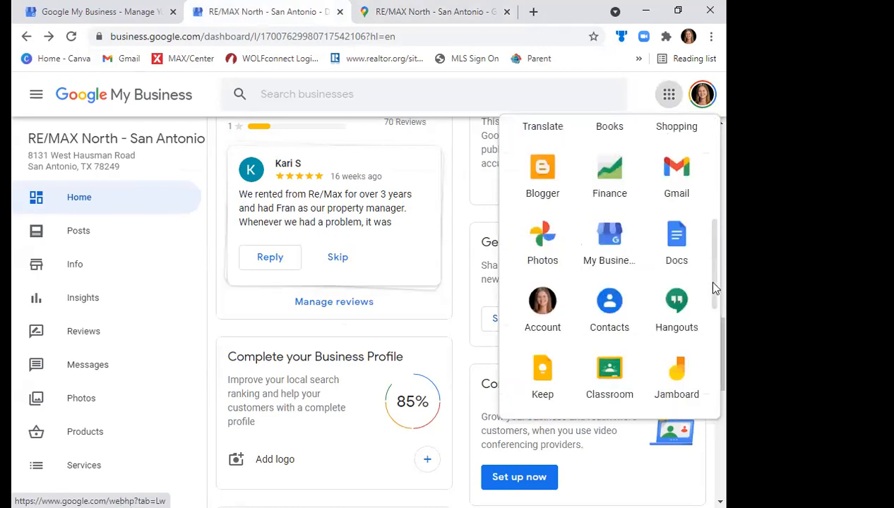
- Open Gmail in a new browser tab and try loading it again
click(534, 14)
text(g)
key(Return)
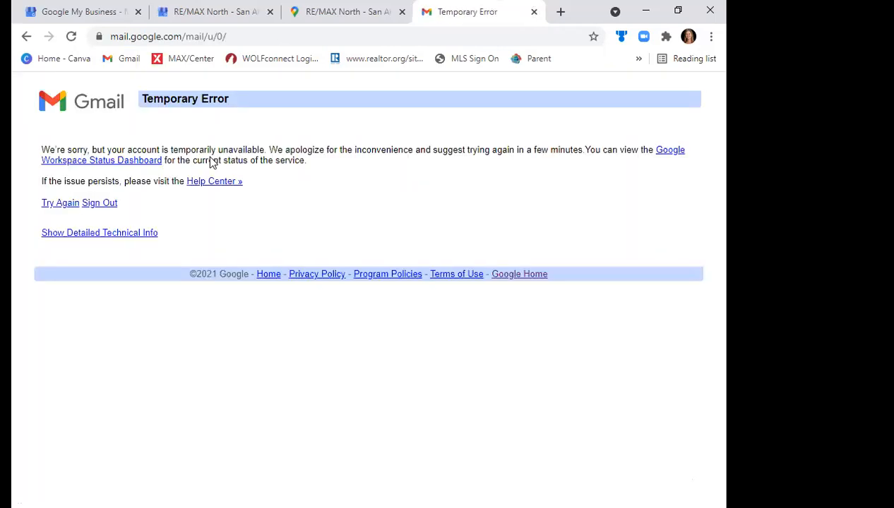
click(167, 39)
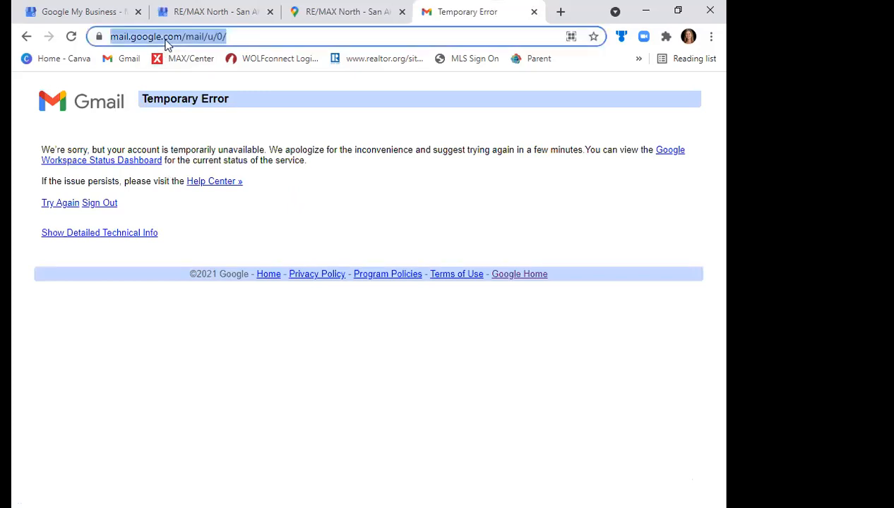
text(gma)
key(Return)
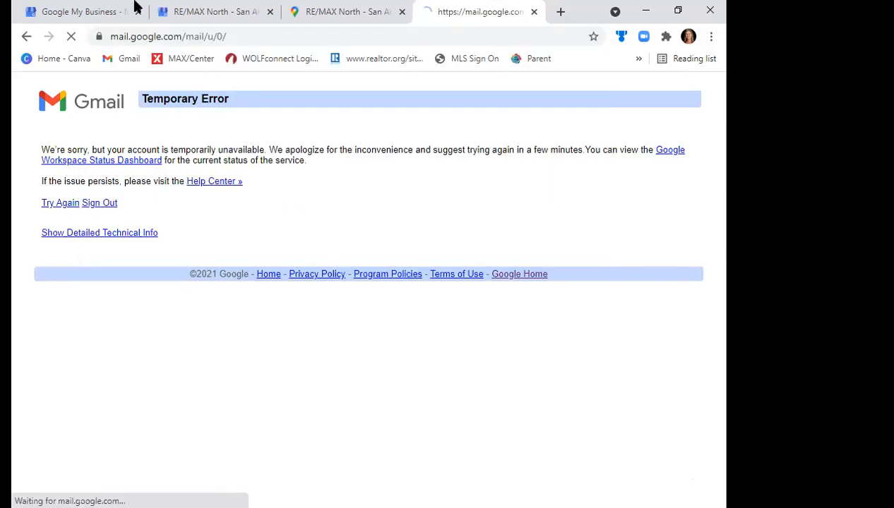
- Close the first Google My Business tab and start a new Gmail message with the greeting "Hello!"
click(138, 12)
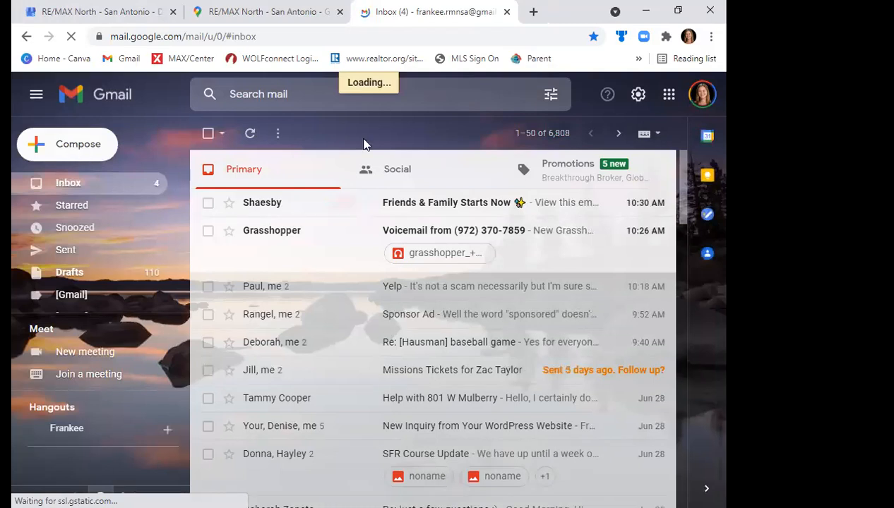
click(78, 144)
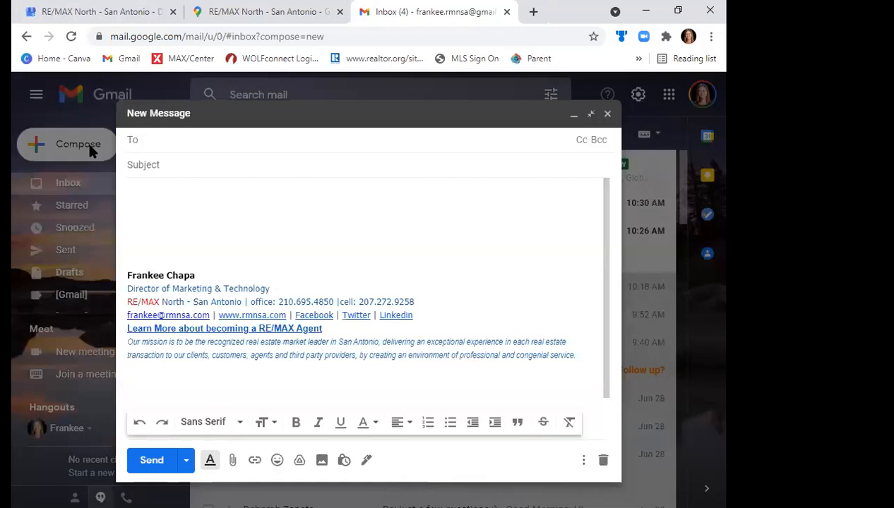
click(142, 187)
text(D)
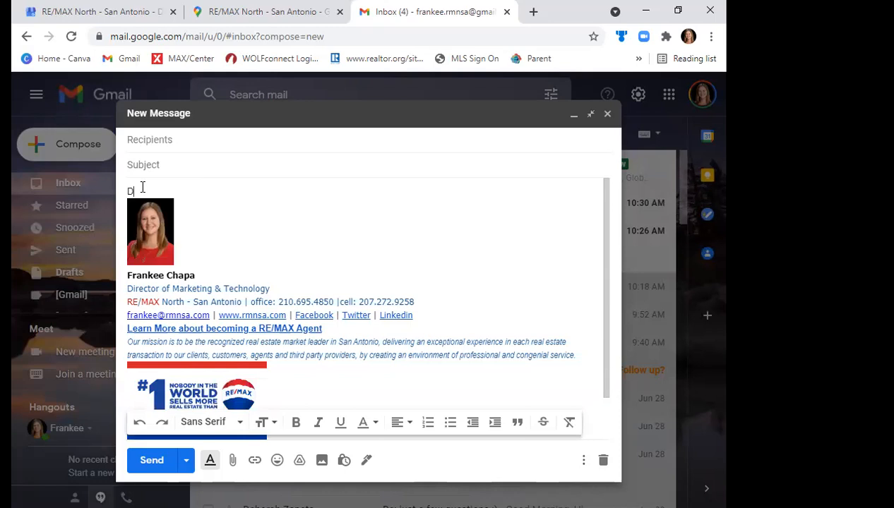
key(BackSpace)
text(Hello!)
key(Return)
- Write "Thank you for choosing me to work with while selling your home." below the greeting and add blank lines after it
text(Thank you )
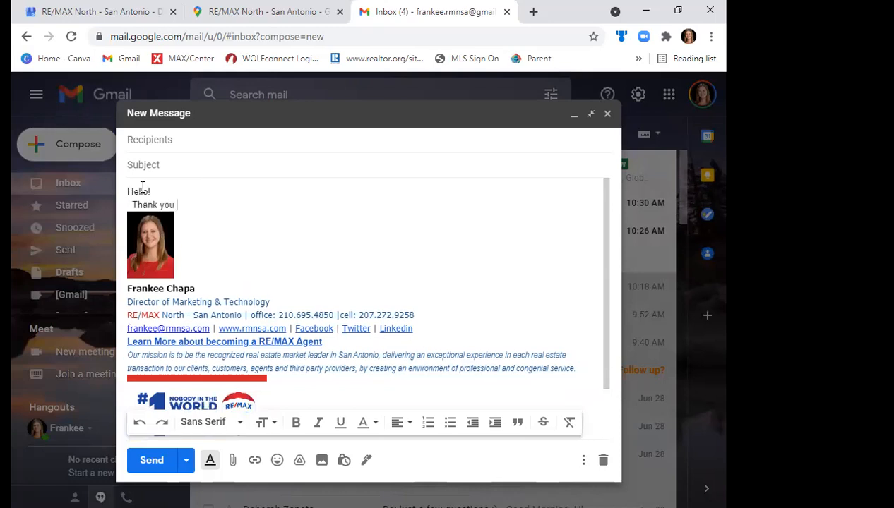
text(for choosing me to work)
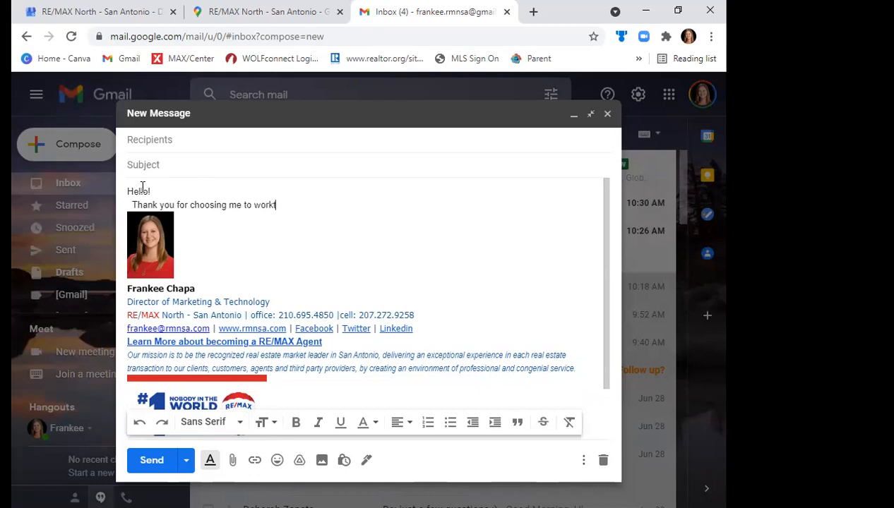
text( with through your)
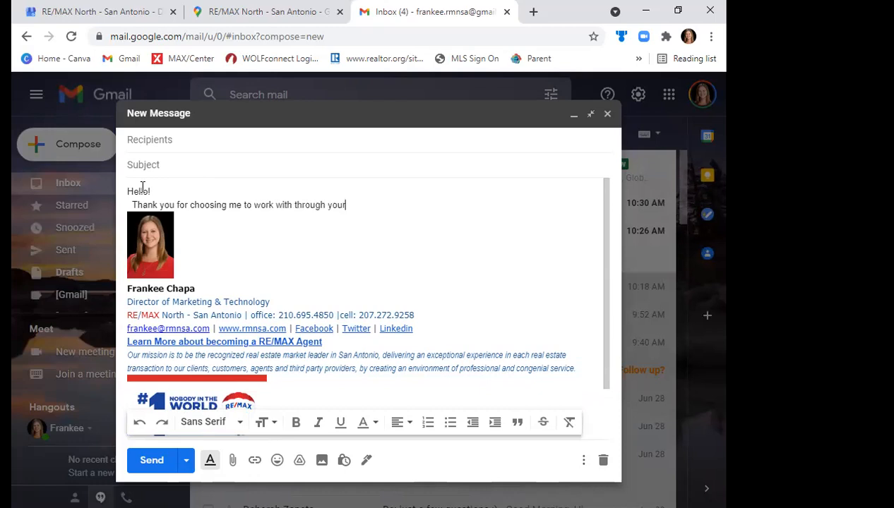
text( h)
text(ome p)
key(BackSpace)
key(BackSpace)
key(BackSpace)
key(BackSpace)
key(BackSpace)
key(BackSpace)
key(BackSpace)
key(BackSpace)
key(BackSpace)
key(BackSpace)
key(BackSpace)
key(BackSpace)
key(BackSpace)
key(BackSpace)
key(BackSpace)
key(BackSpace)
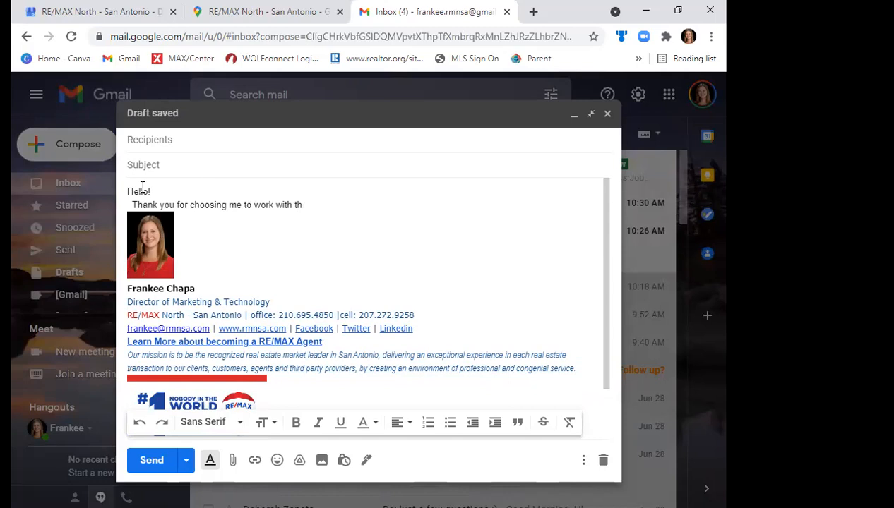
key(BackSpace)
key(BackSpace)
text(whle)
key(BackSpace)
key(BackSpace)
text(ile selling your home)
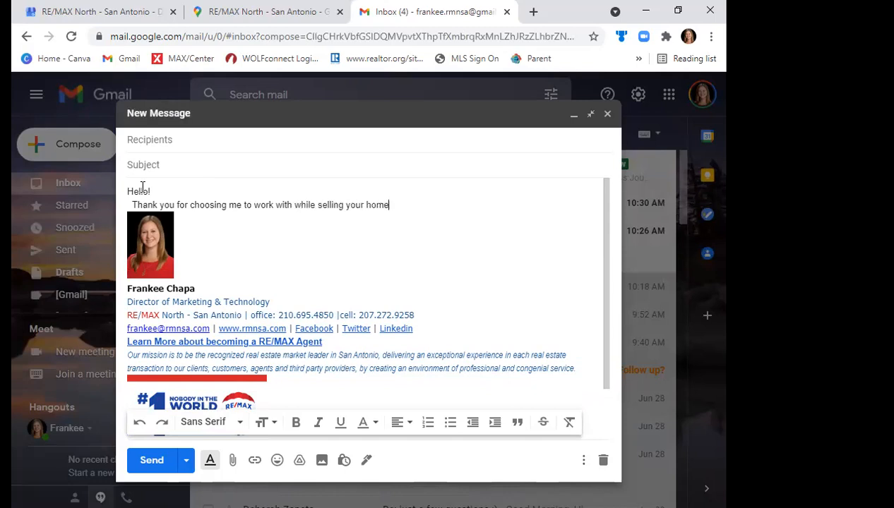
key(Return)
key(Return)
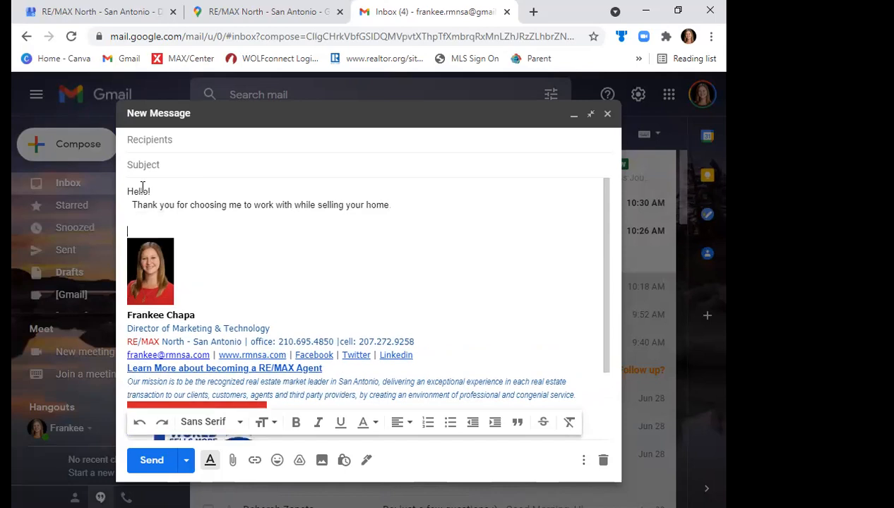
- Add the line "Would you mind leaving me a review:" followed by the copied review link
key(Up)
text(W)
text(ould you m)
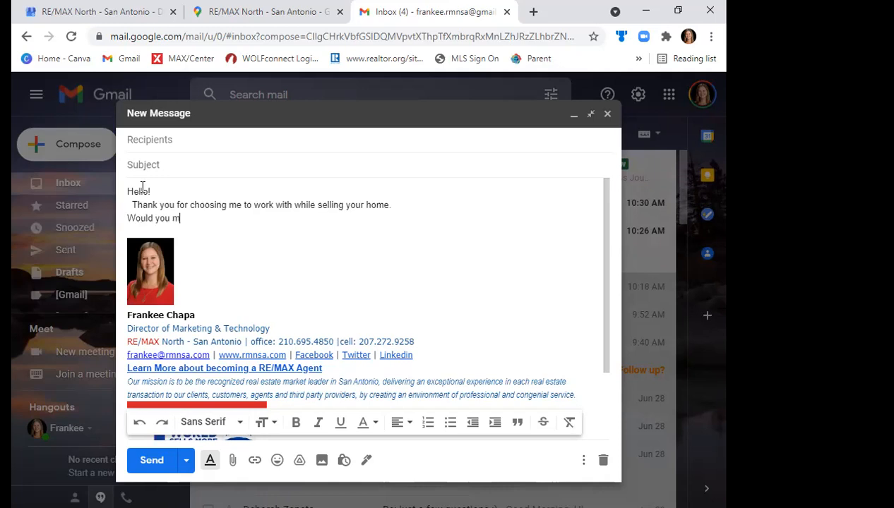
text(ind)
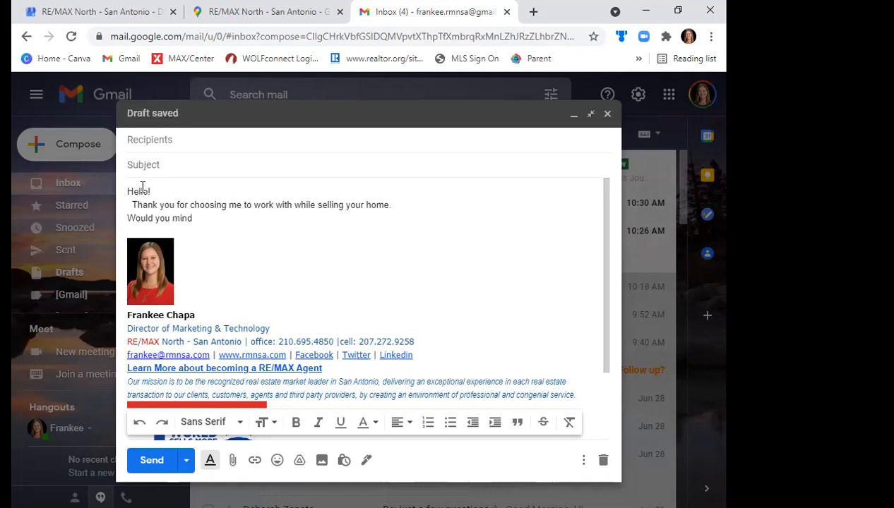
text( leaving me a review:)
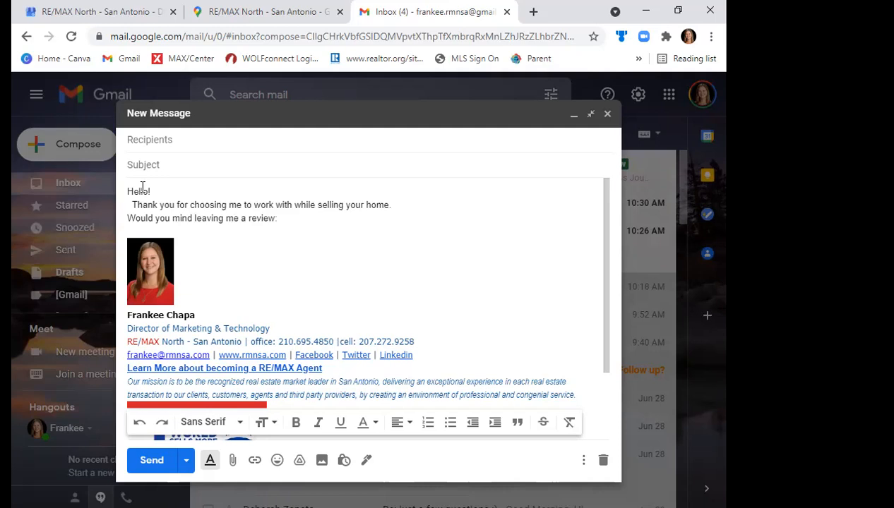
text(https://g.page/r/CbukN_-el0RTEAg/review)
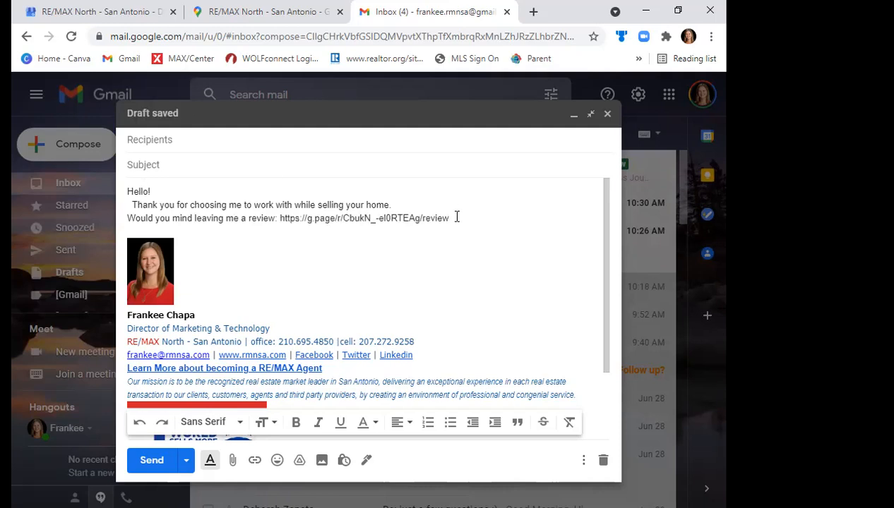
- Replace the pasted review link in the message with the text "Click Here to Leave a Review"
drag(450, 220, 281, 221)
key(ctrl+c)
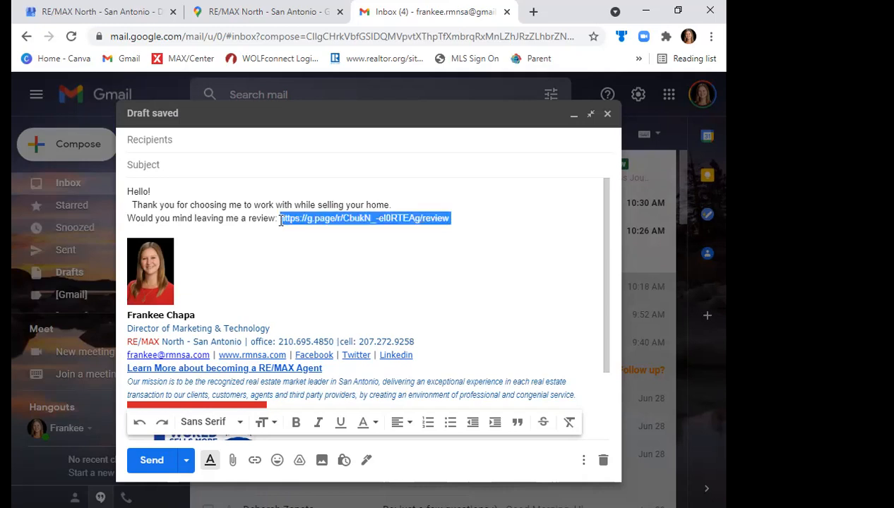
key(BackSpace)
text(I'll)
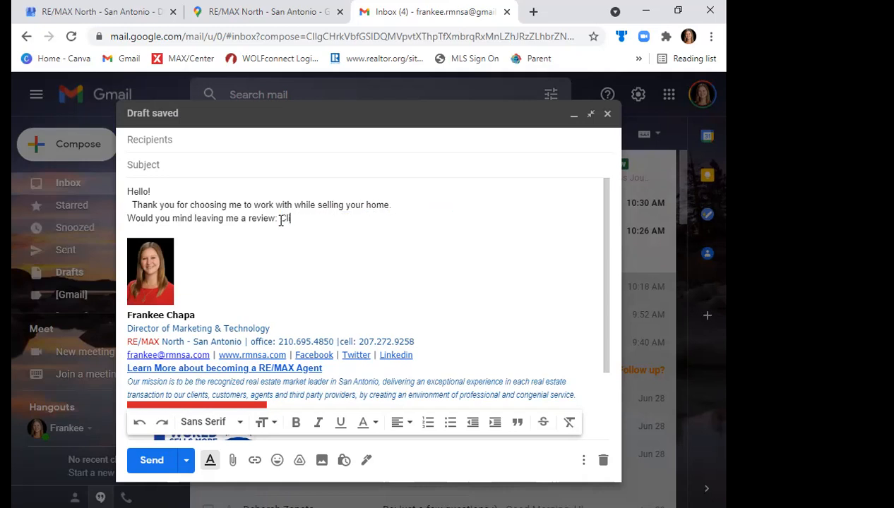
text(ck Here to Leave a Review)
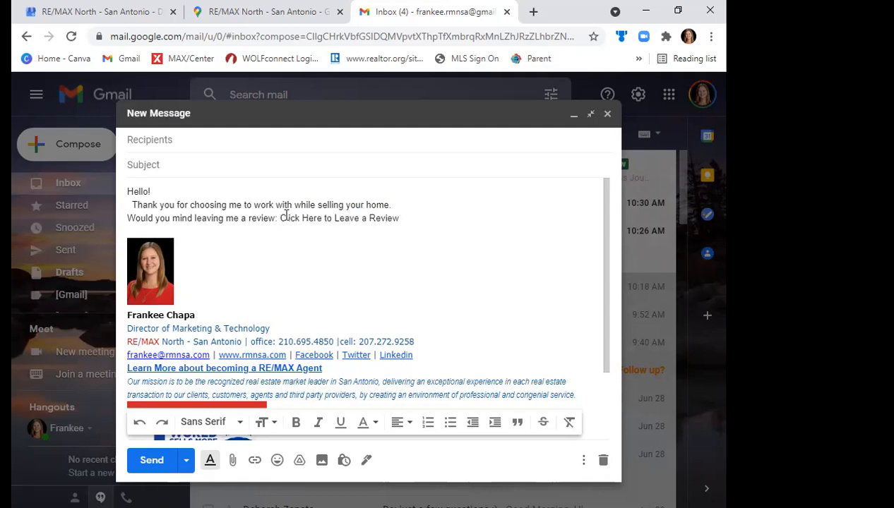
- Turn the text "Click Here to Leave a Review" into a hyperlink to the copied review web address
shift+click(280, 218)
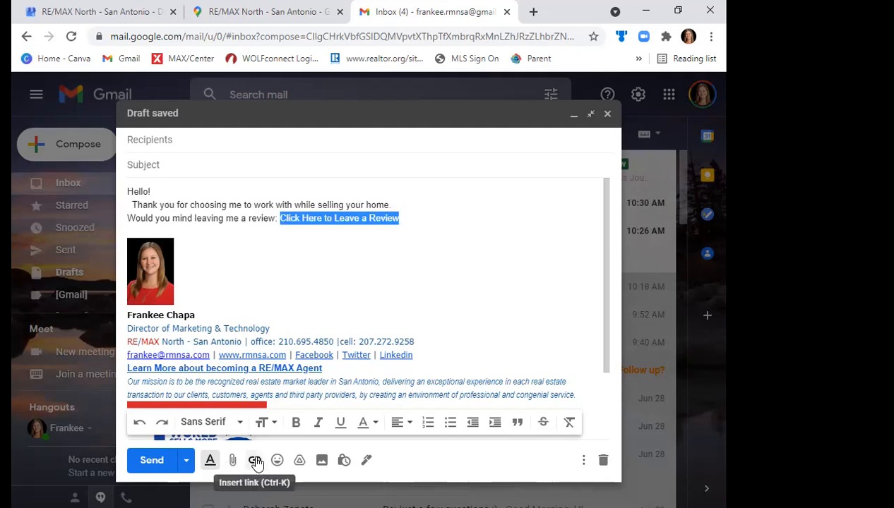
click(255, 460)
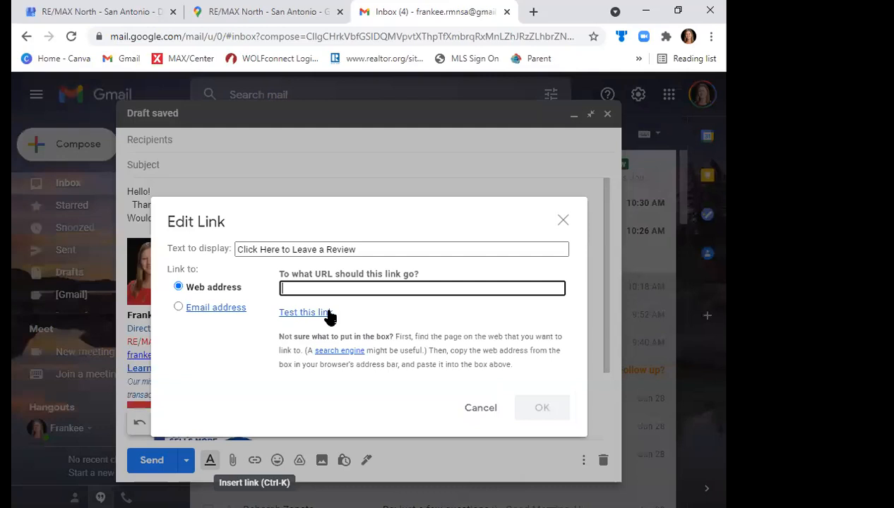
key(ctrl+v)
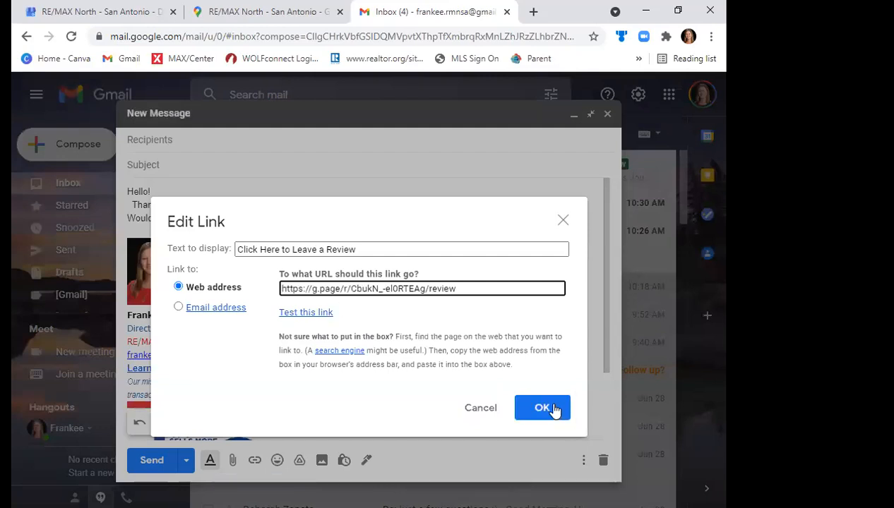
key(Return)
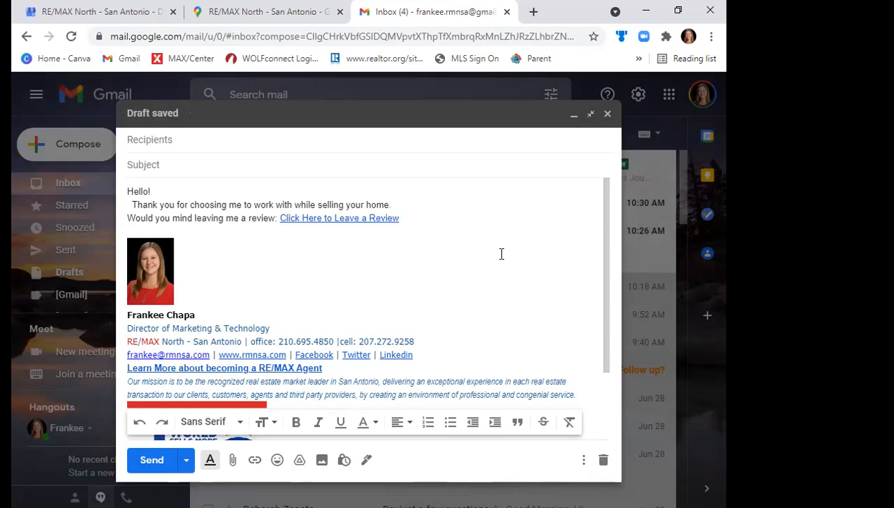
- Accept the suggested subject "Would you like me to take a review?" and return to the message body
click(153, 190)
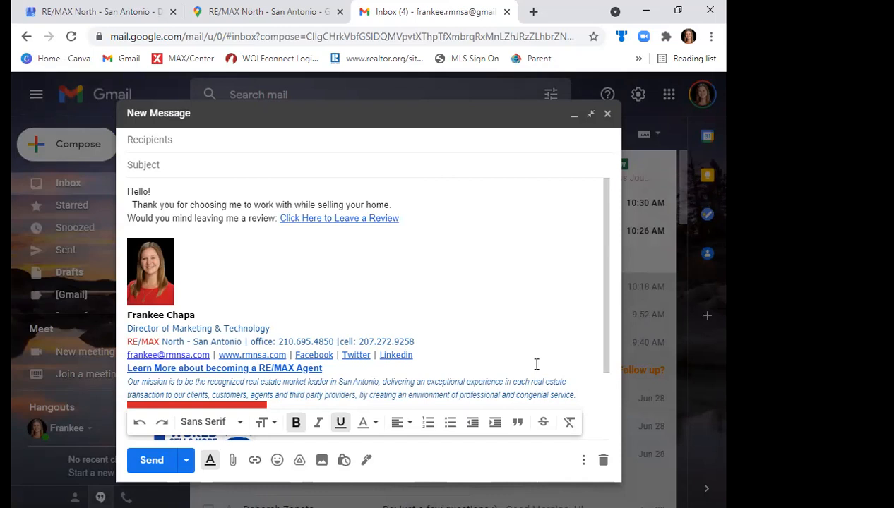
click(344, 163)
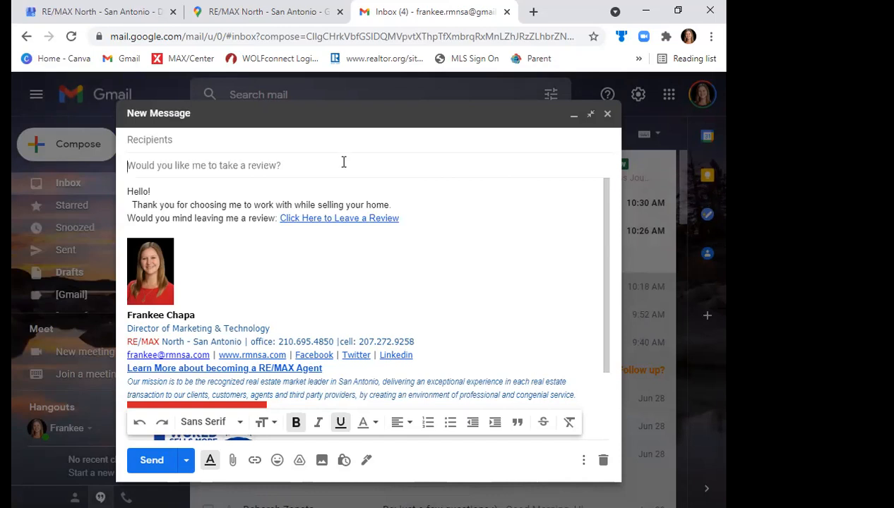
key(Tab)
click(484, 230)
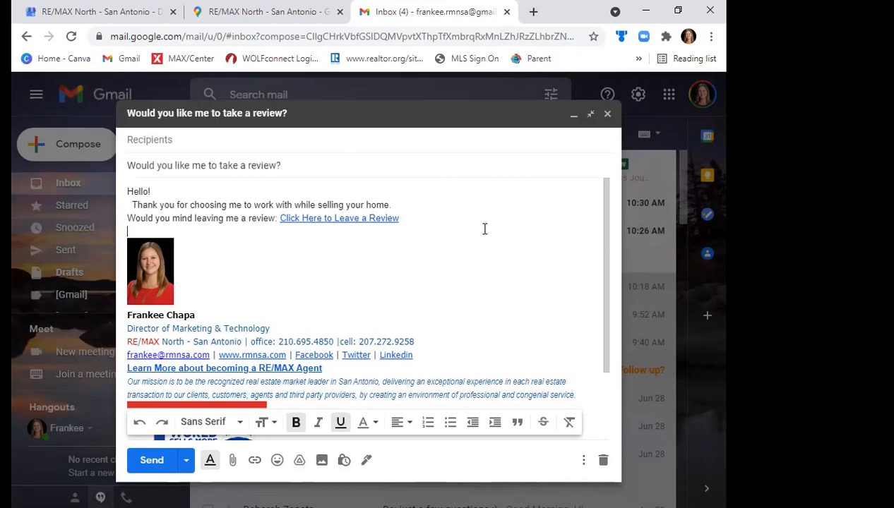
- Save the draft as a new email template named "Seller Review"
click(583, 463)
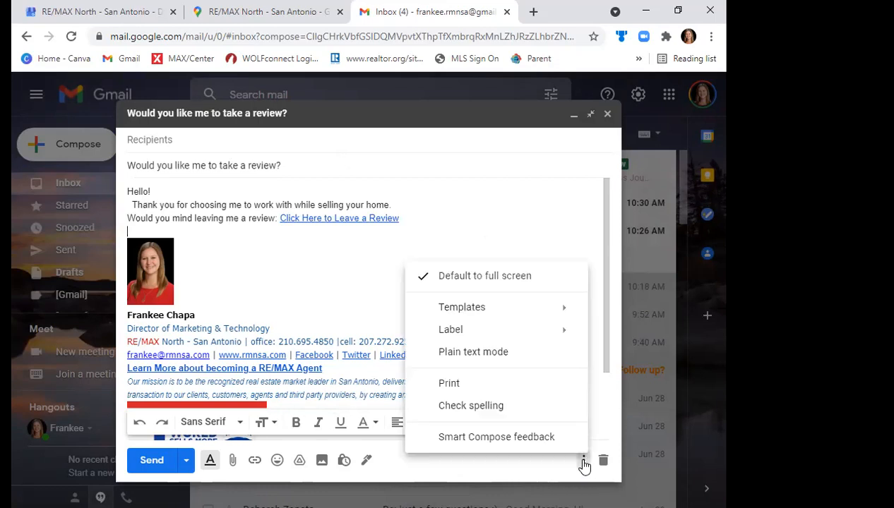
click(584, 462)
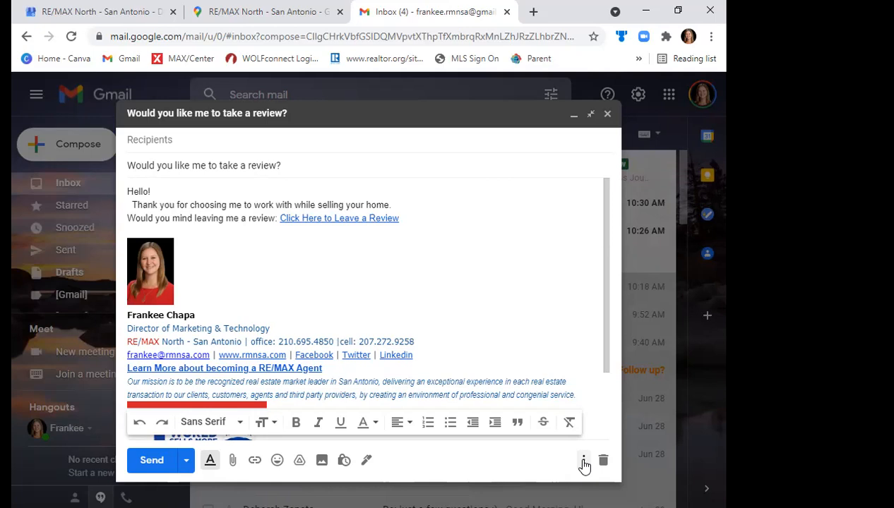
click(583, 462)
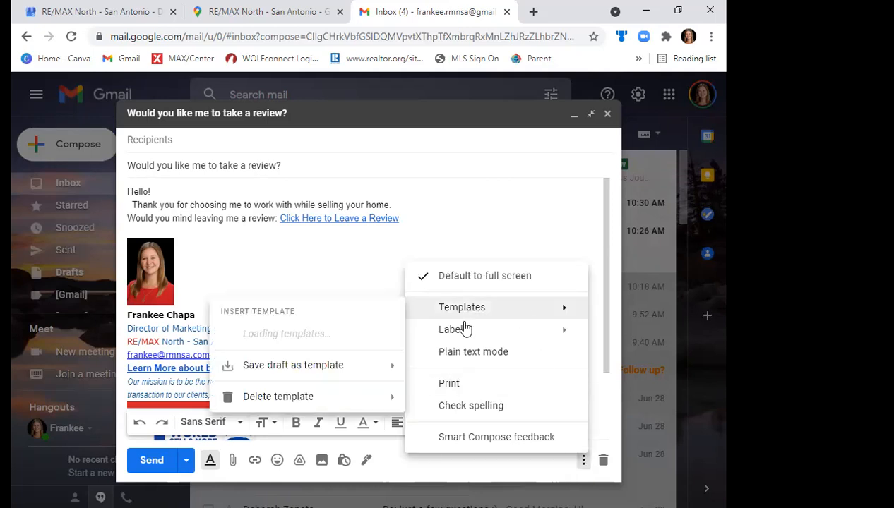
mouse_move(477, 317)
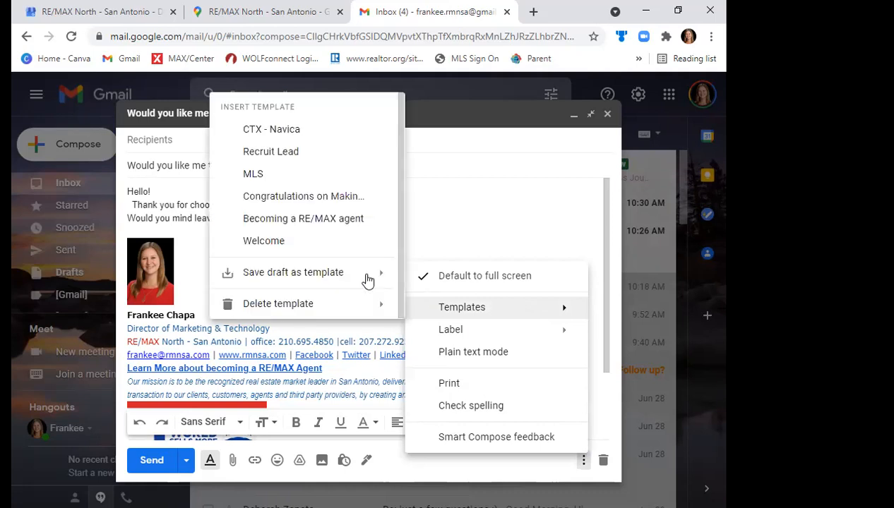
mouse_move(349, 274)
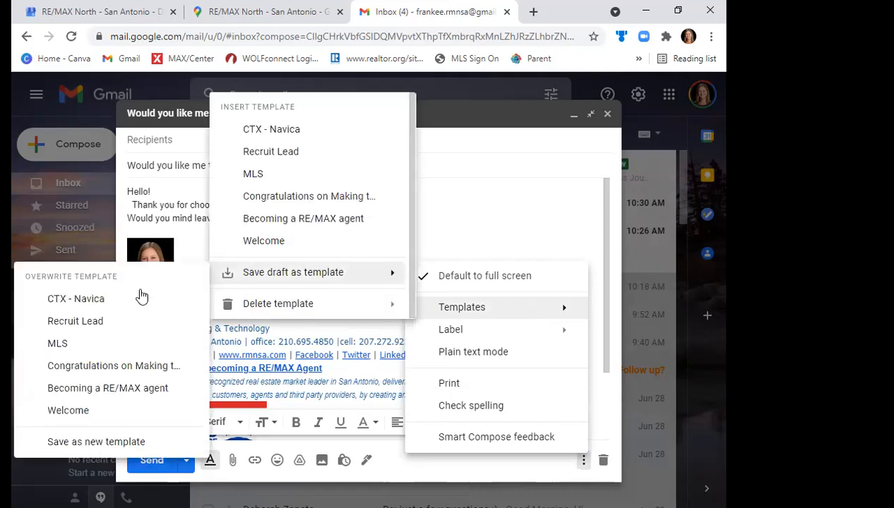
click(111, 441)
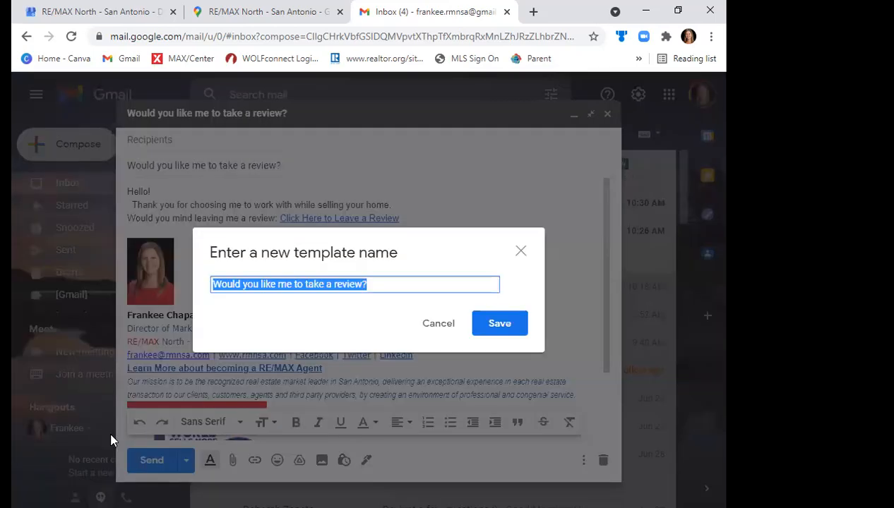
text(Seller Re)
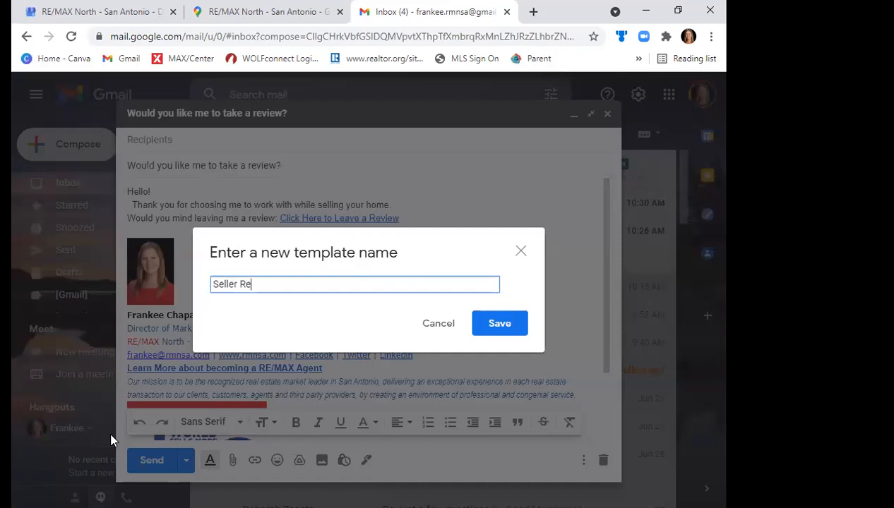
text(view)
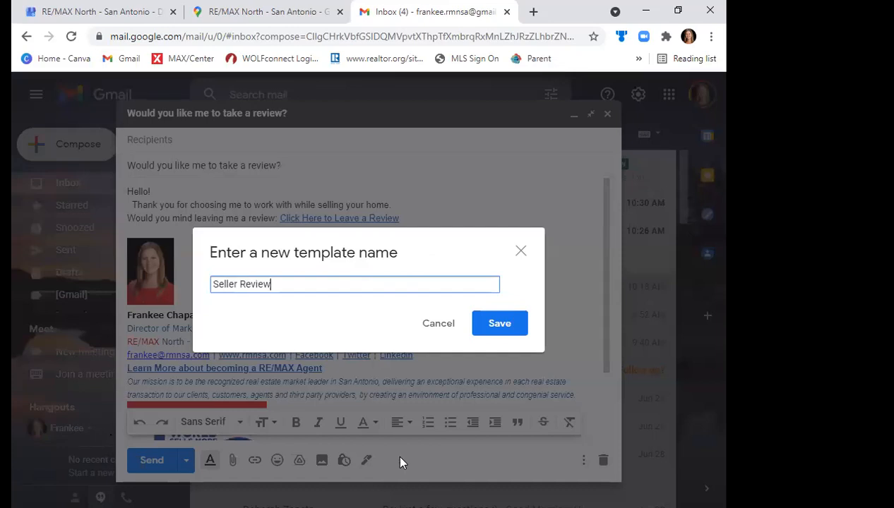
click(484, 329)
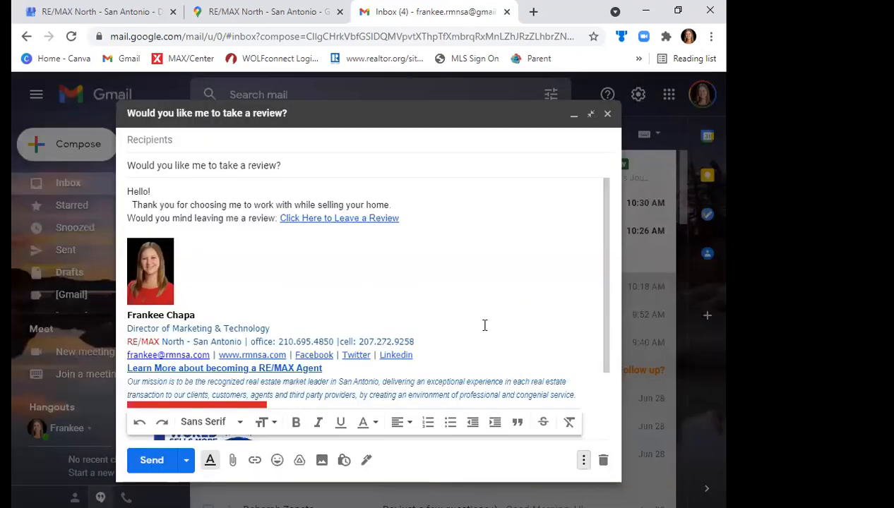
- Close the open draft, start a new message and insert the "Seller Review" template into it
click(607, 115)
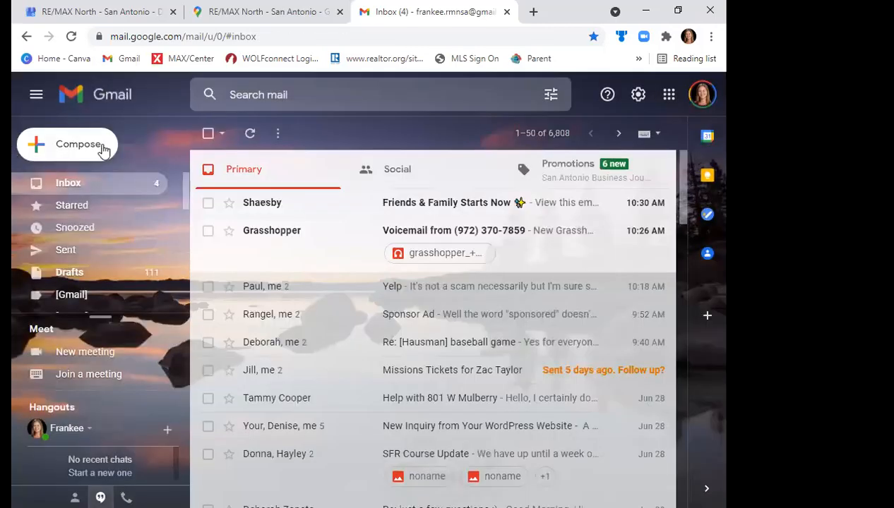
key(c)
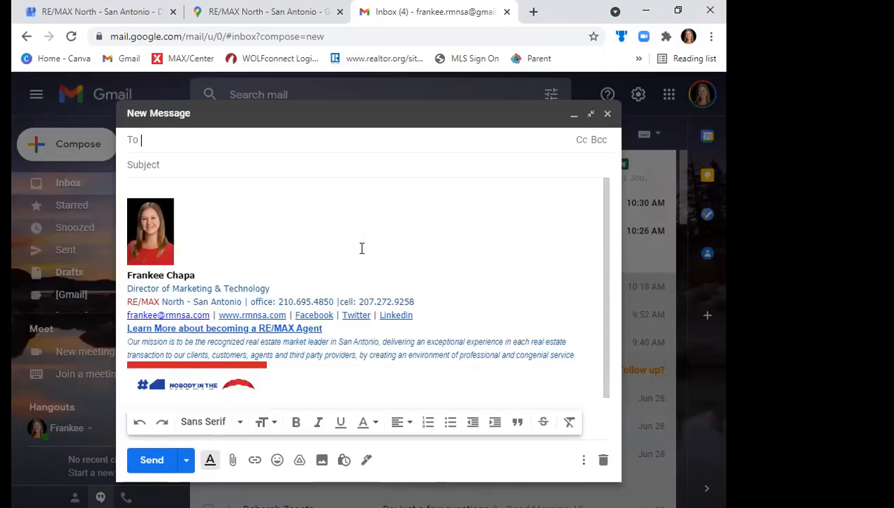
click(599, 456)
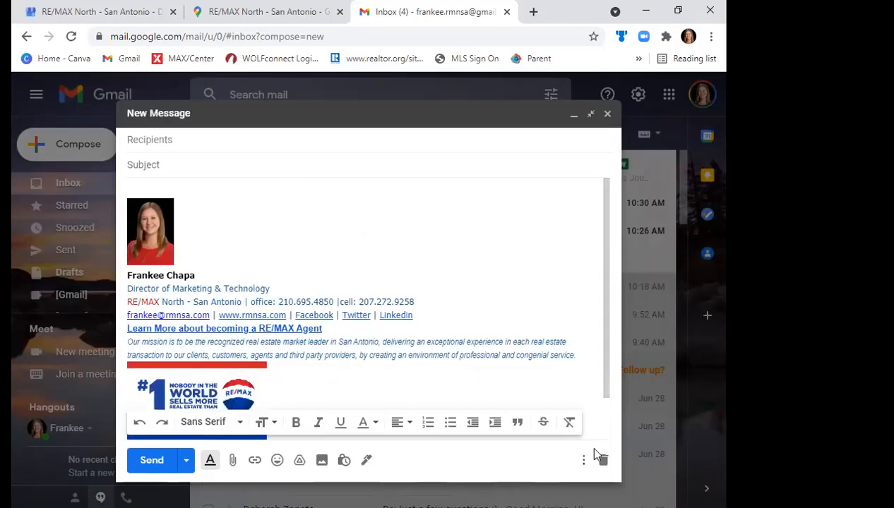
click(584, 461)
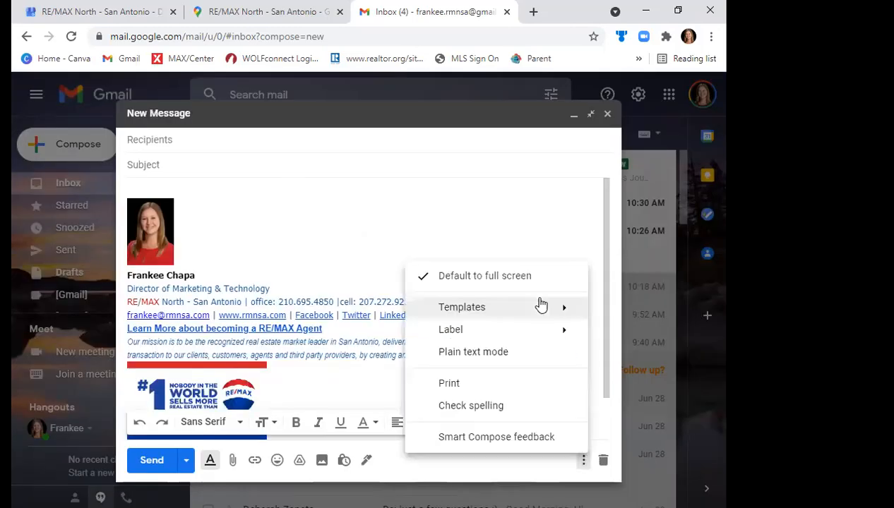
mouse_move(508, 311)
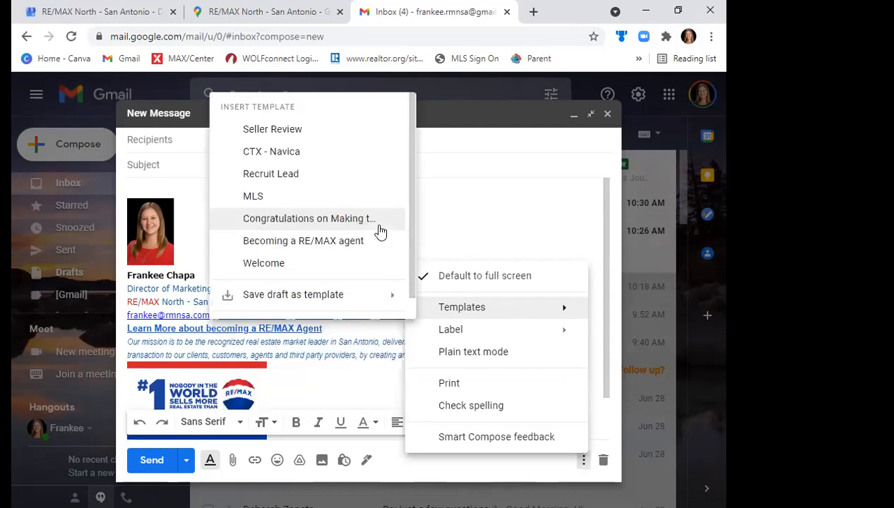
click(302, 132)
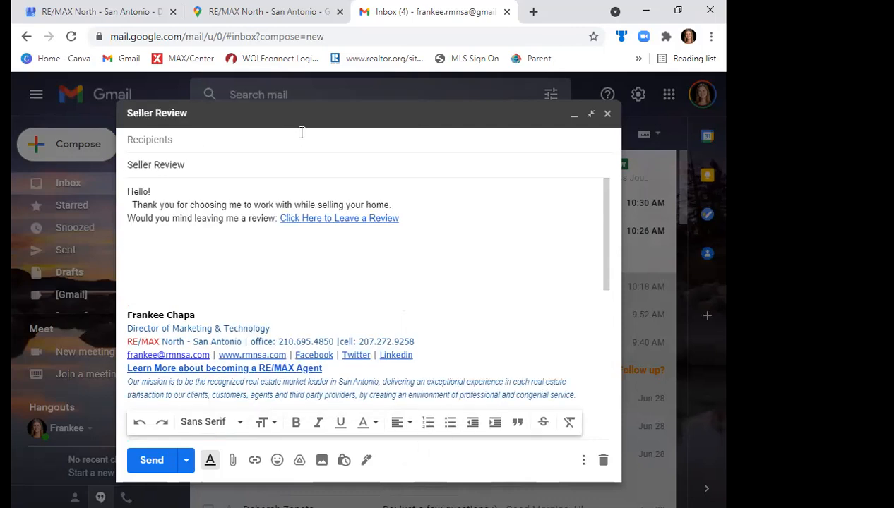
- Replace the message subject with "Would You Mind" and close the draft
triple_click(122, 165)
text(Woul)
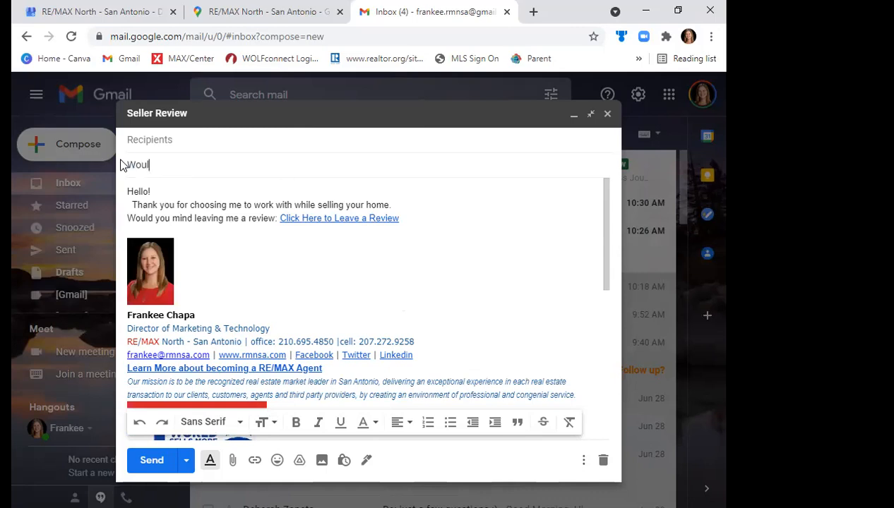
text(d You Mind)
click(608, 115)
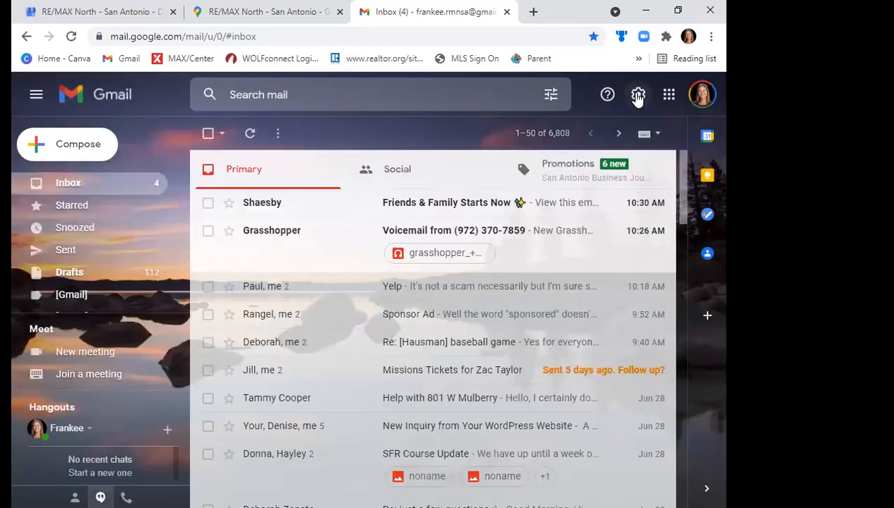
- Open the full Gmail settings and examine the Inbox and Advanced settings to find where templates are enabled
click(638, 98)
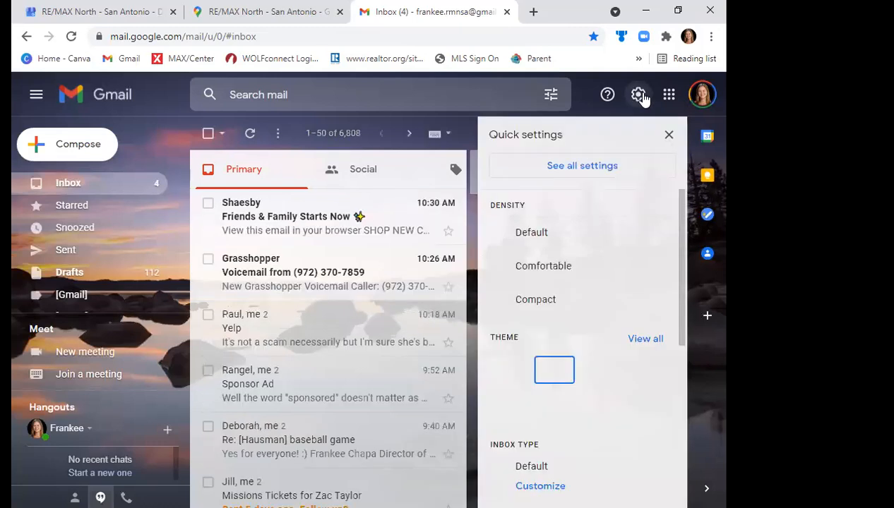
click(586, 171)
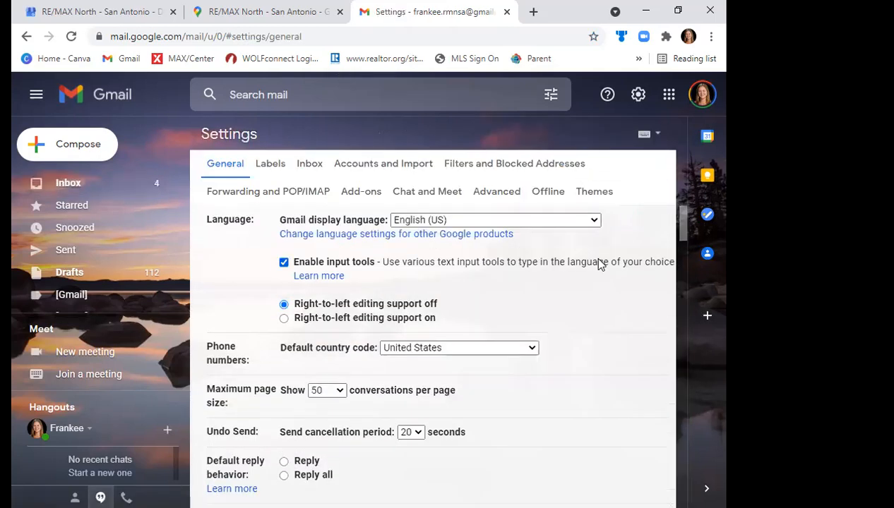
click(301, 164)
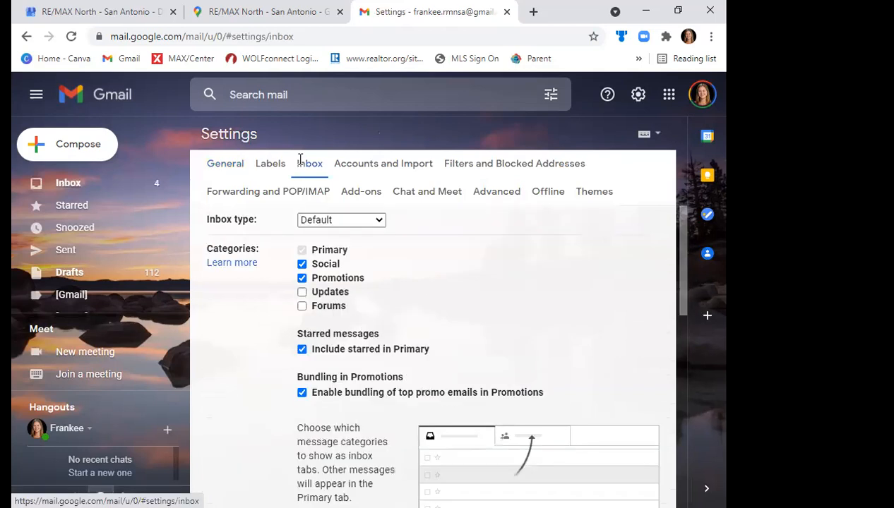
scroll(671, 370, down, 4)
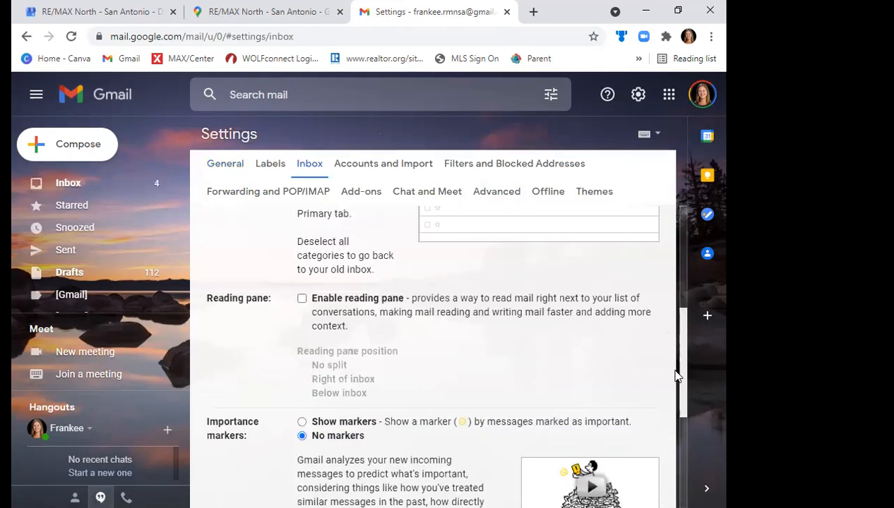
scroll(678, 480, down, 5)
scroll(689, 248, up, 8)
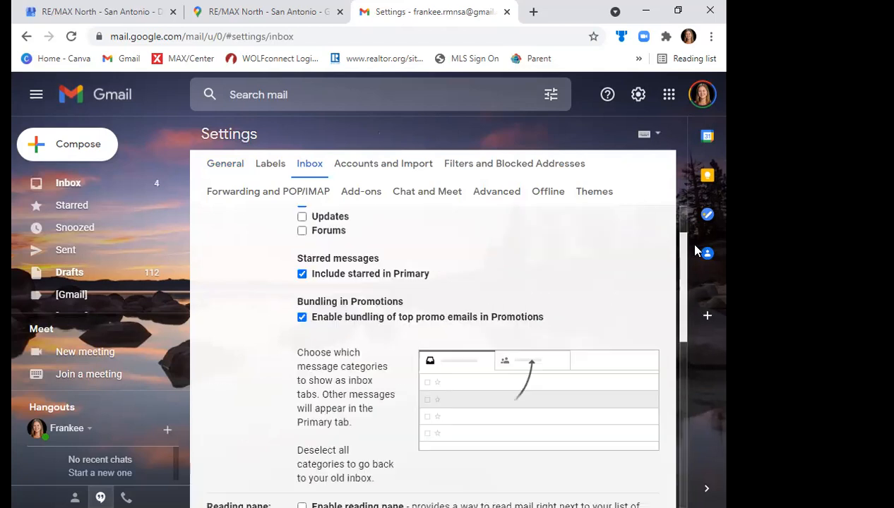
scroll(339, 184, up, 2)
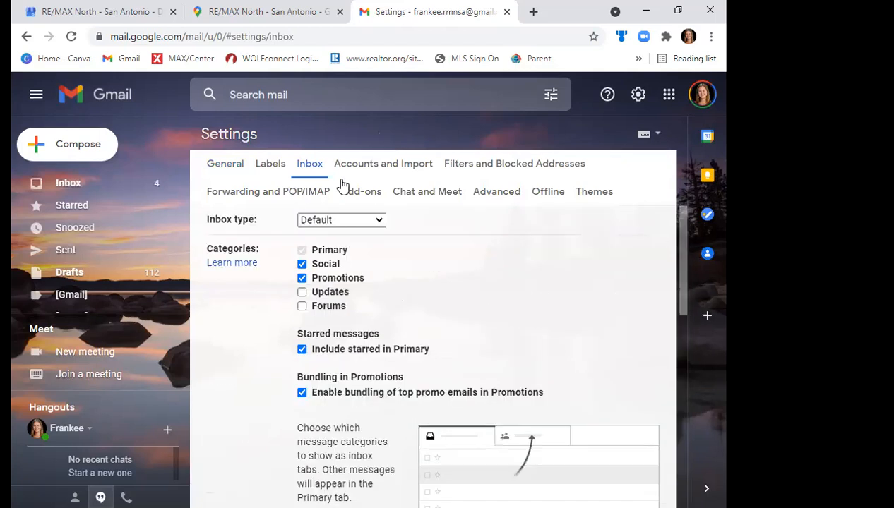
click(506, 192)
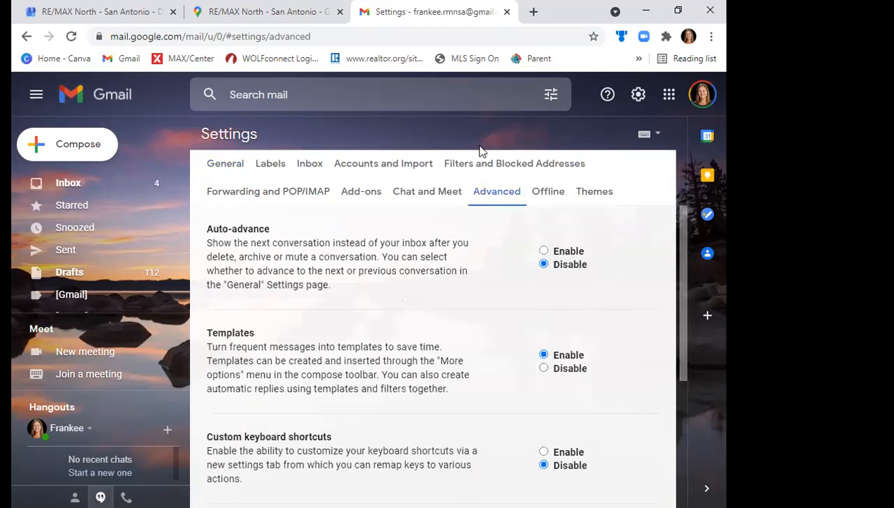
click(303, 164)
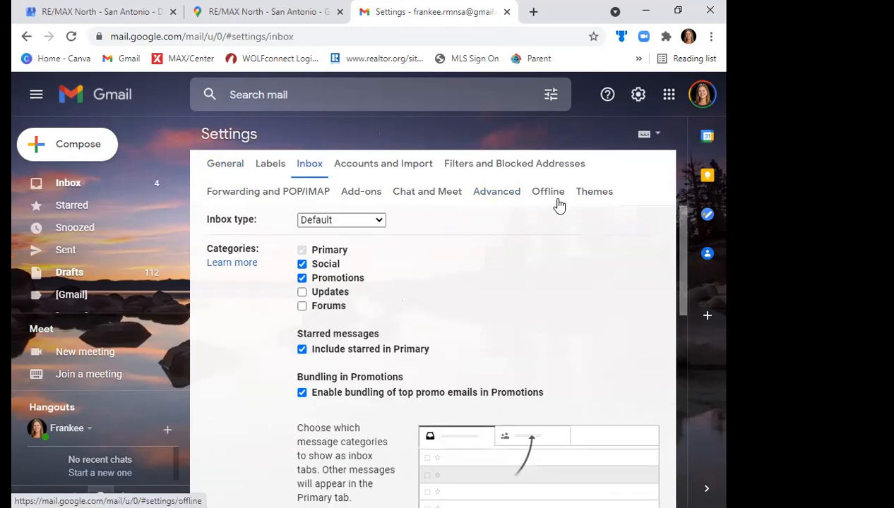
click(497, 197)
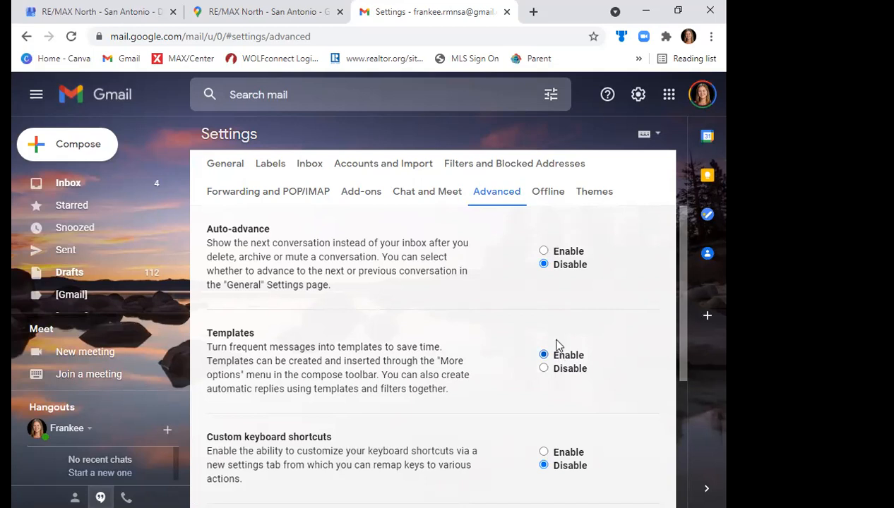
- Open MAX/Center in a new browser tab and log in with the account's saved email address and password
click(531, 12)
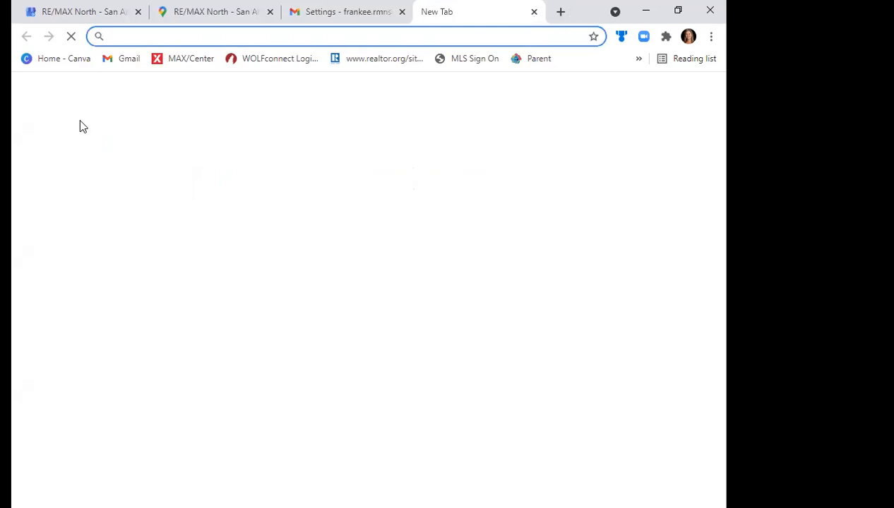
click(196, 64)
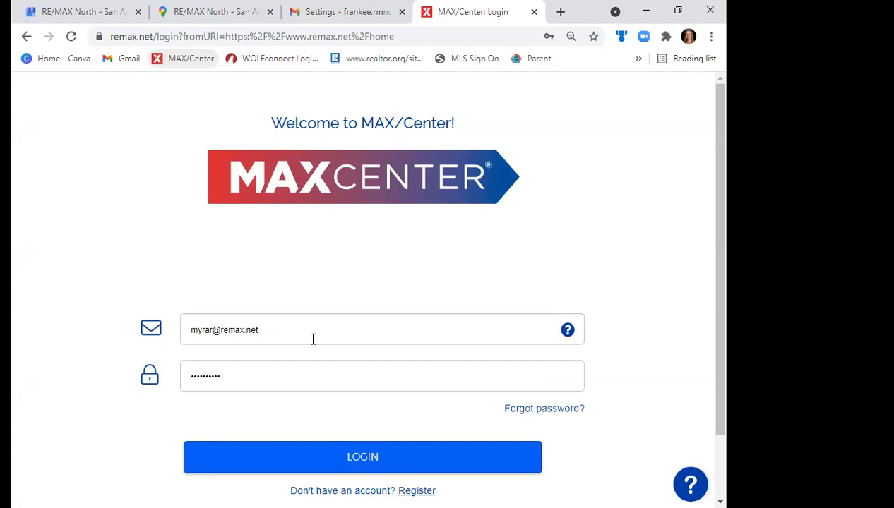
click(340, 97)
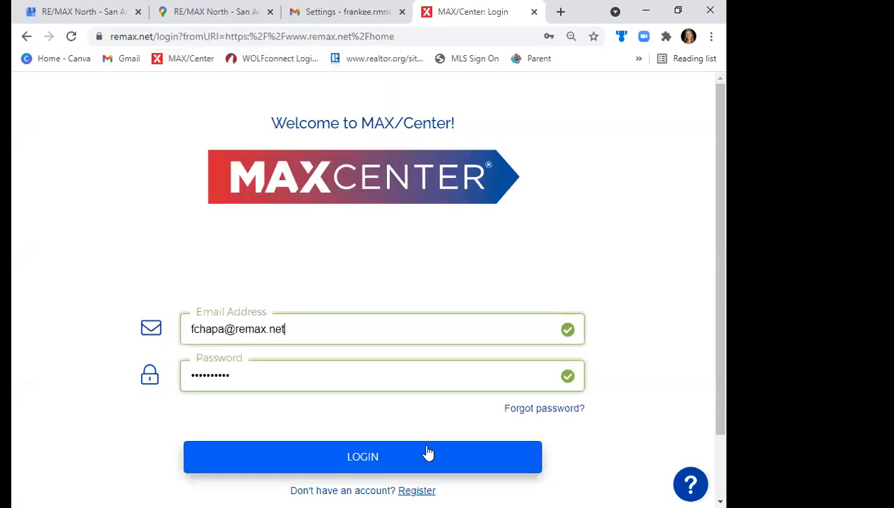
key(Return)
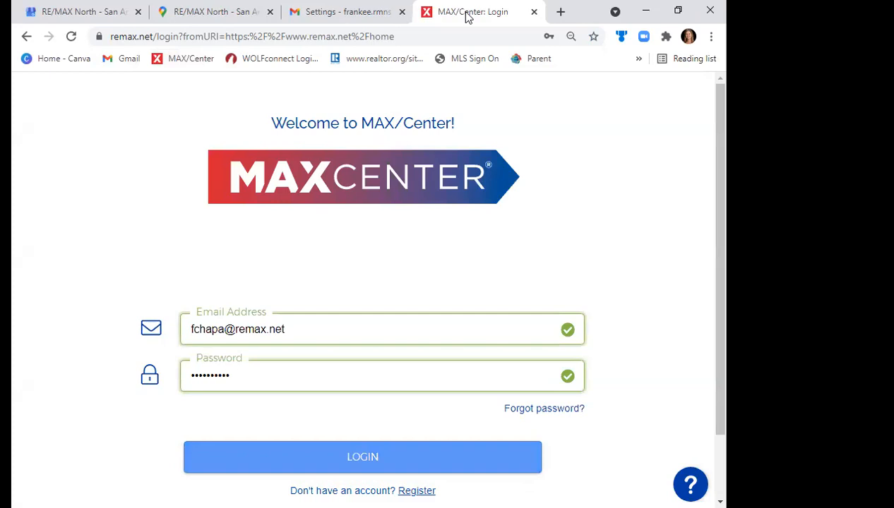
- Switch back to Gmail and leave the settings for the inbox
key(ctrl+shift+Tab)
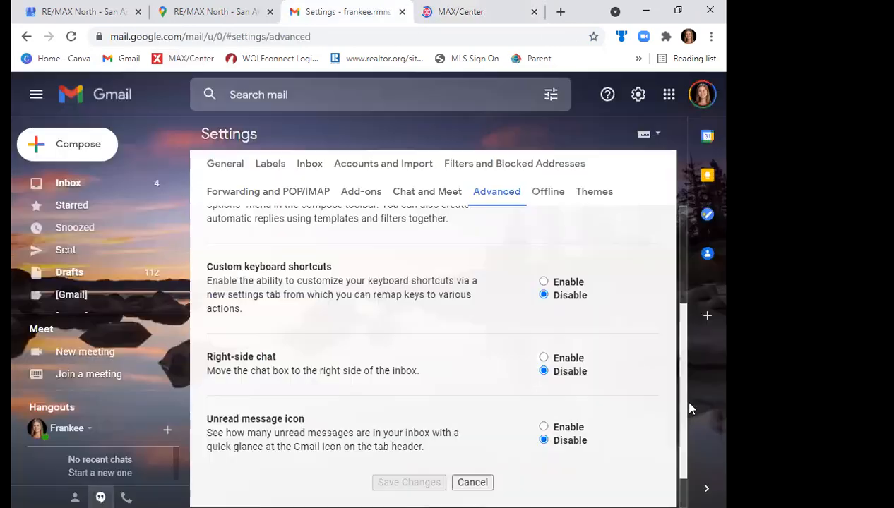
scroll(433, 338, up, 3)
click(93, 189)
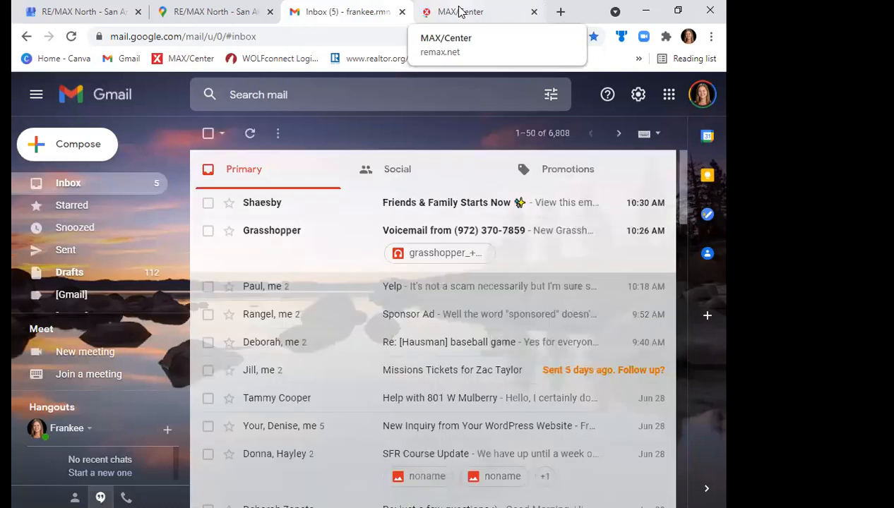
- Return to MAX/Center, launch the booj Platform and open the content templates of its campaigns section
click(459, 11)
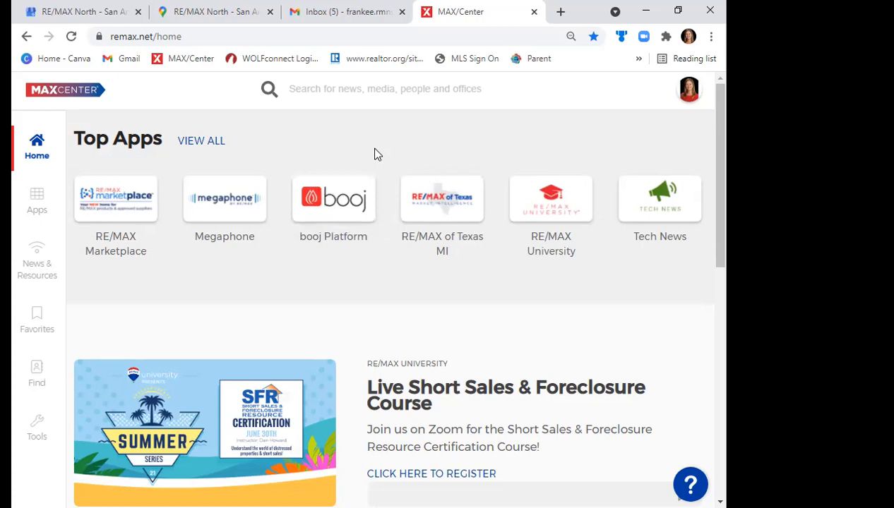
click(329, 213)
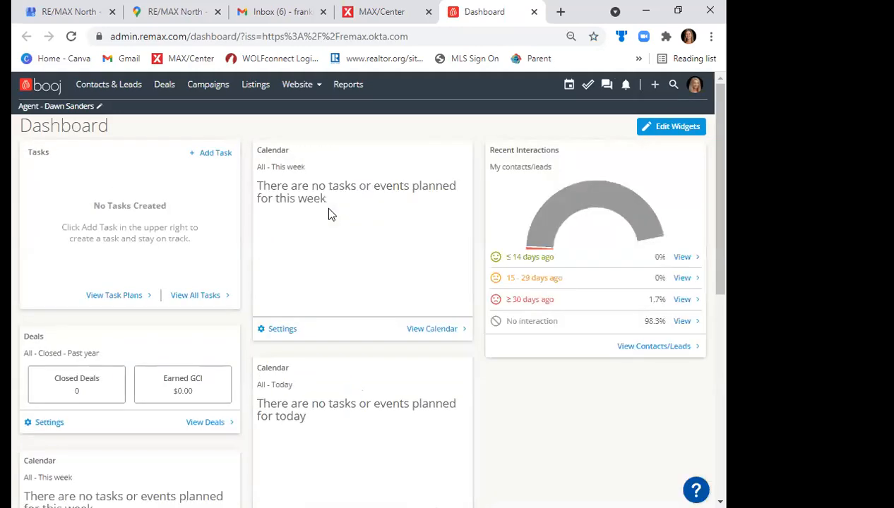
click(209, 86)
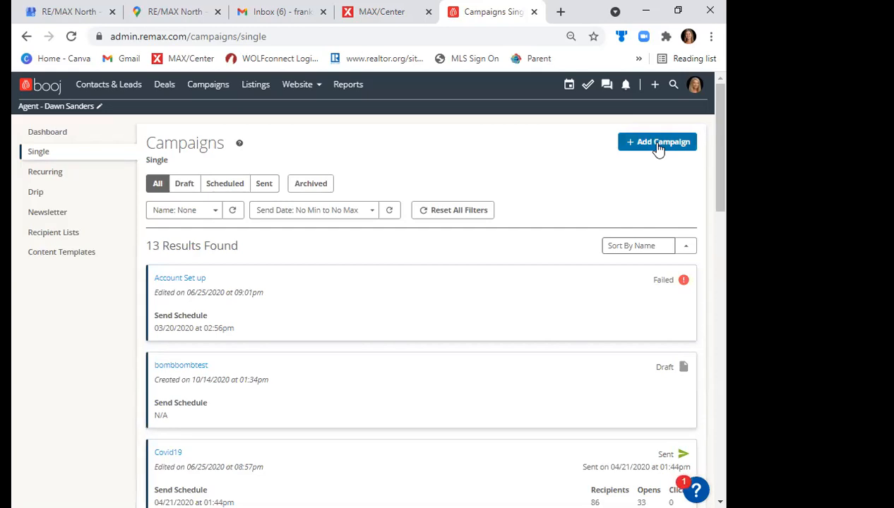
click(36, 195)
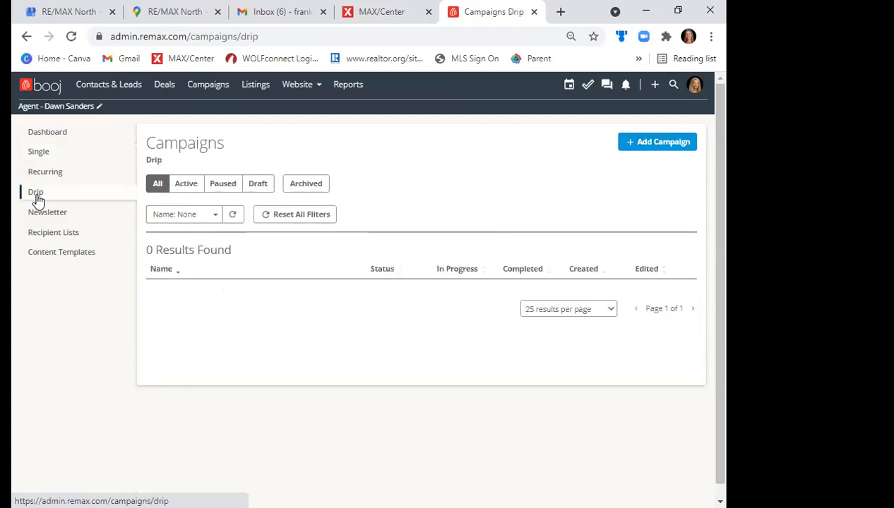
click(63, 255)
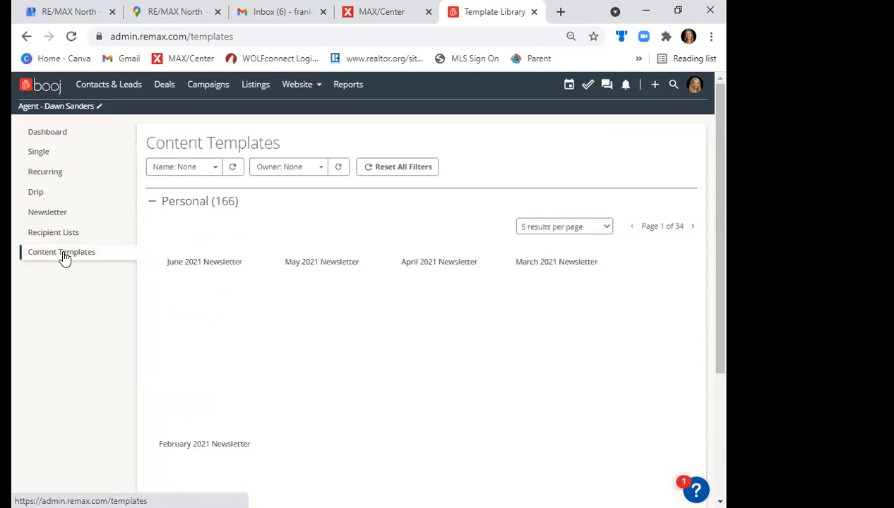
- Filter the content templates by the name "review"
click(181, 170)
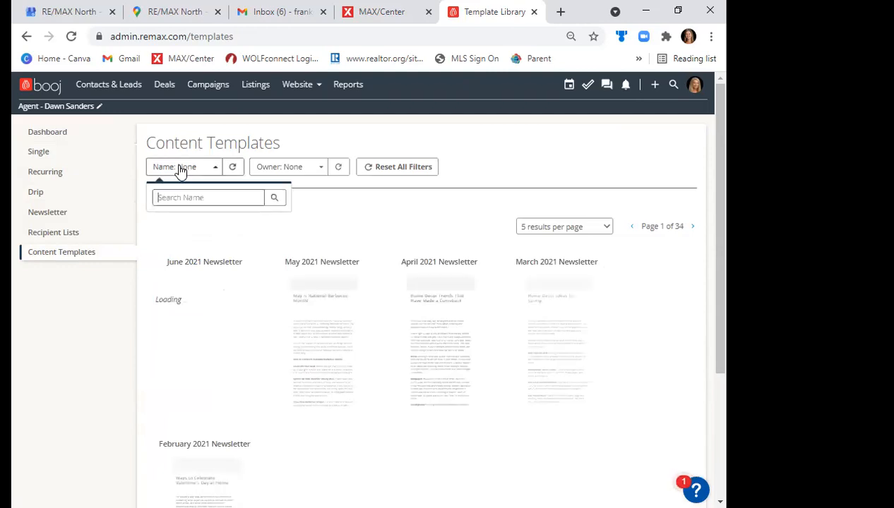
click(182, 171)
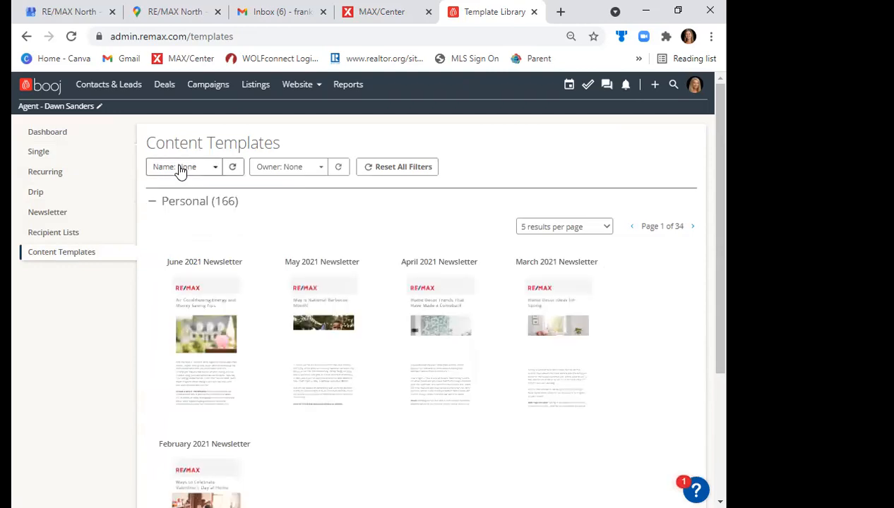
click(201, 173)
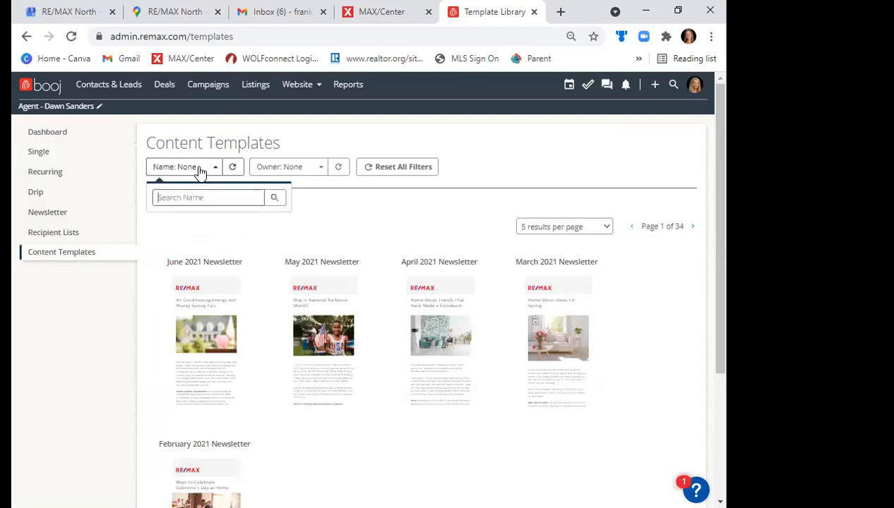
text(review)
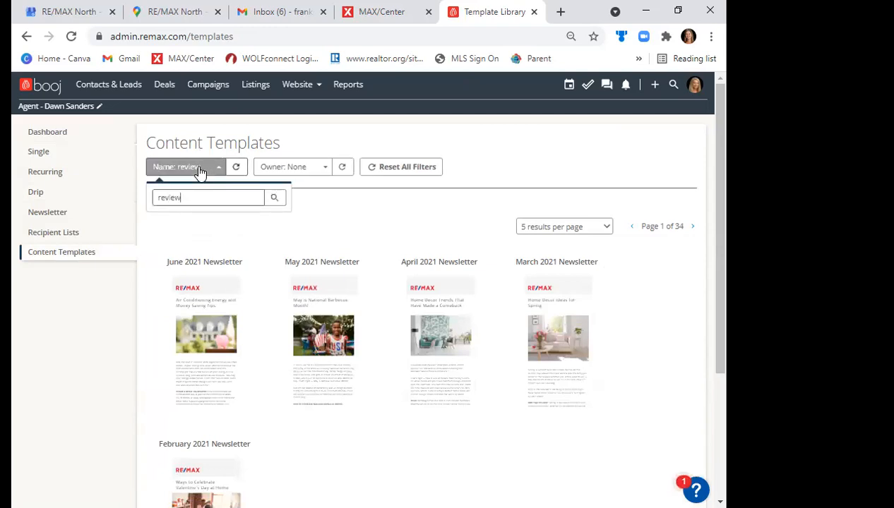
click(201, 173)
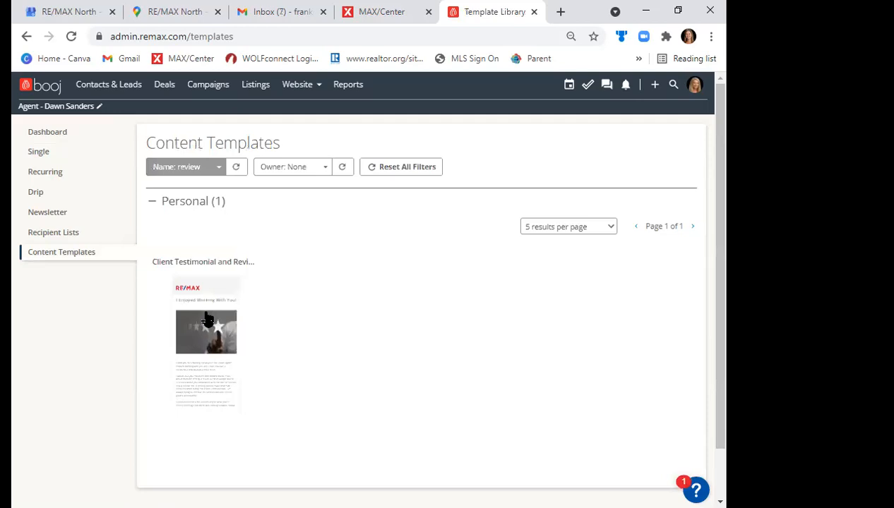
- Preview the client testimonial and review template and read through its message text
click(206, 317)
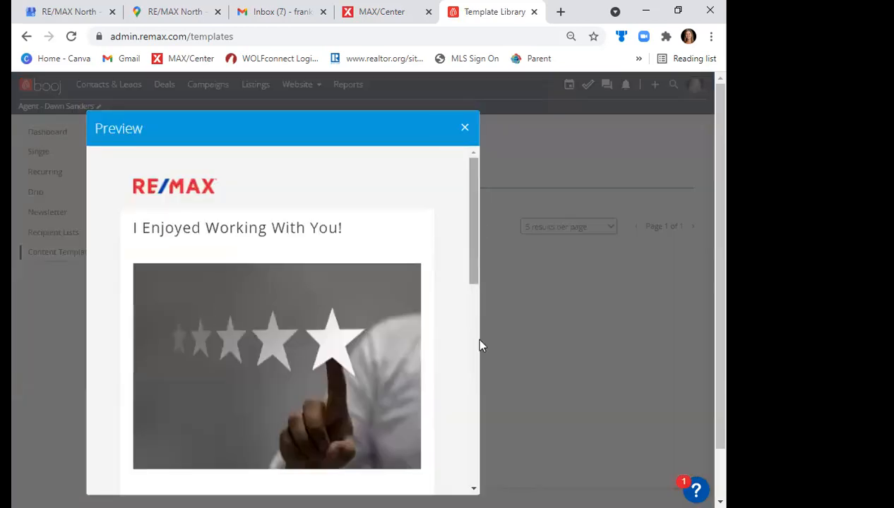
scroll(478, 333, down, 2)
scroll(494, 321, down, 2)
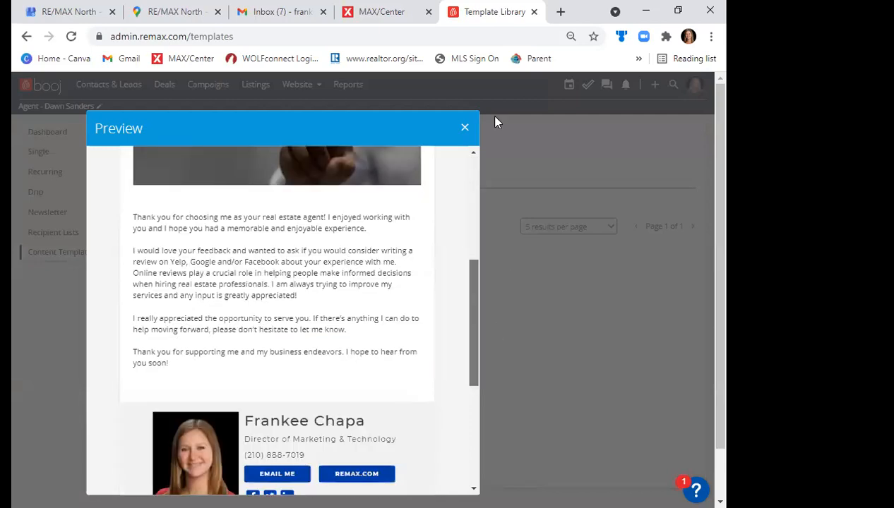
- Close the template preview, then reopen the Client Testimonial and Review preview briefly and close it
click(466, 127)
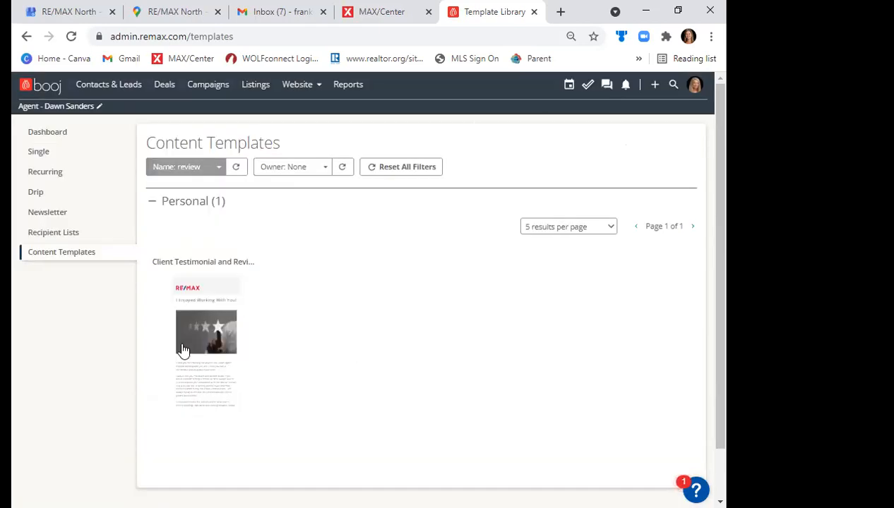
click(206, 300)
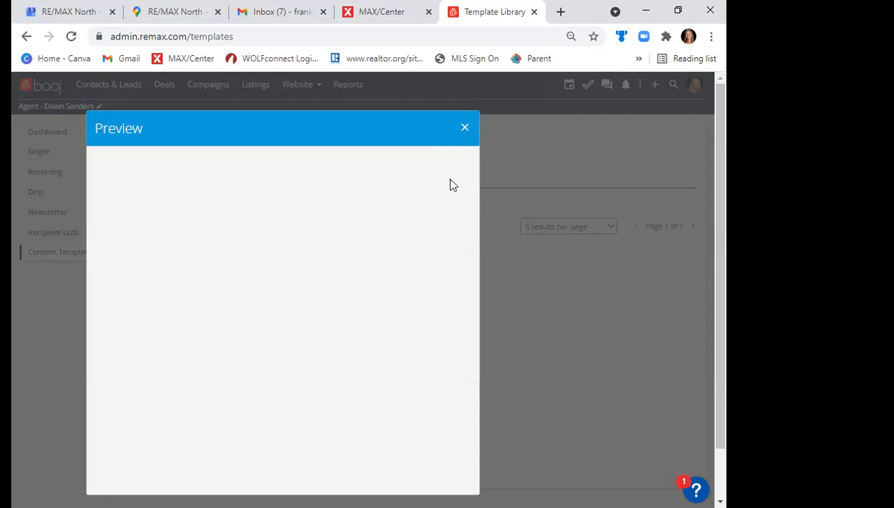
click(465, 128)
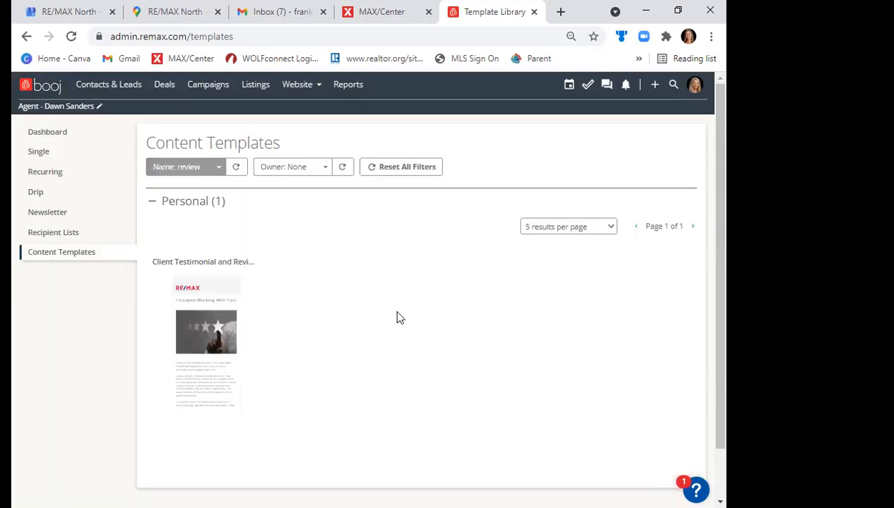
- Create a campaign of type Single named "Request Review" and open it in the campaign builder
click(43, 158)
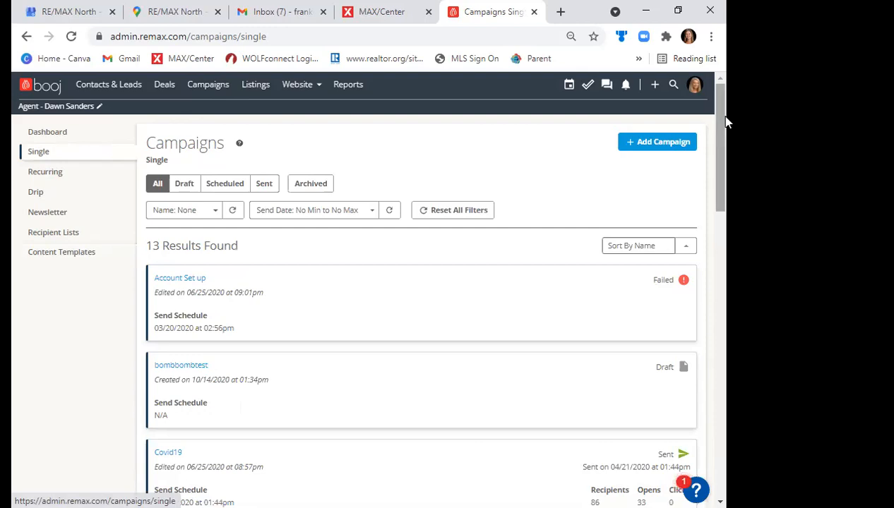
click(638, 144)
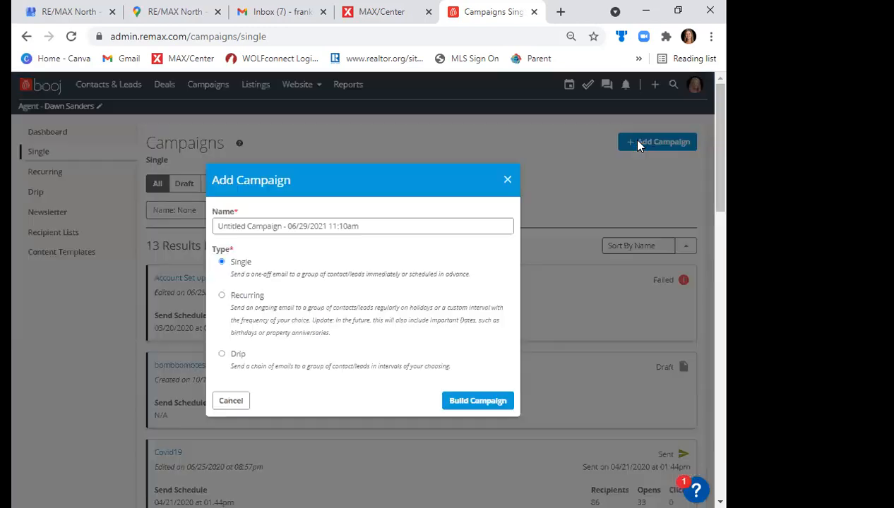
triple_click(263, 226)
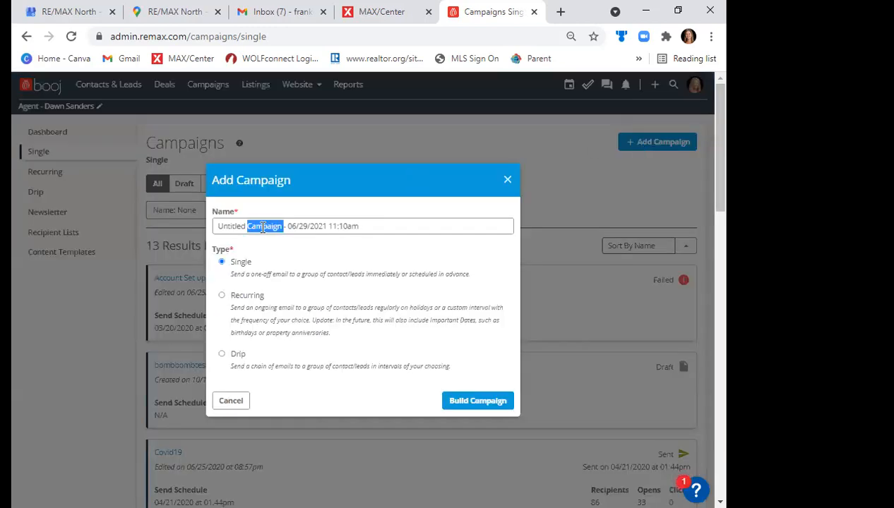
text(Request Review)
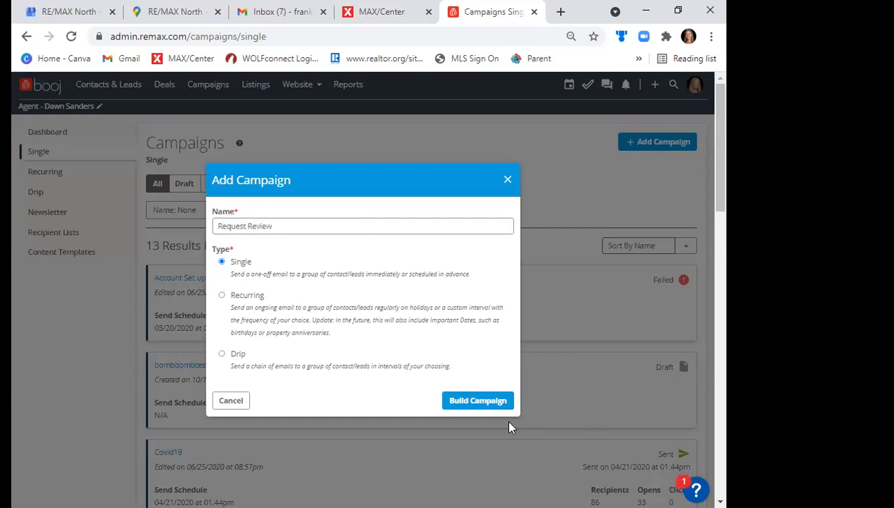
click(486, 404)
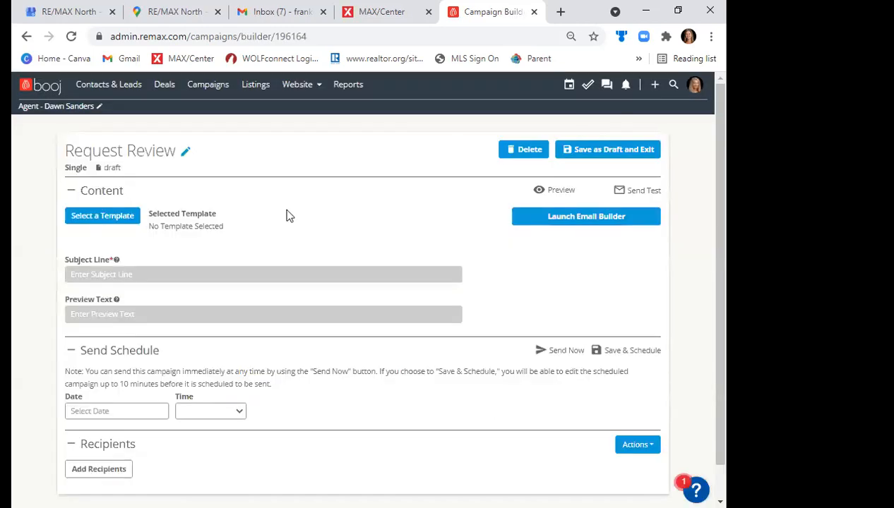
- Filter the campaign's available templates by "review" and apply the Client Testimonial and Review template
click(87, 224)
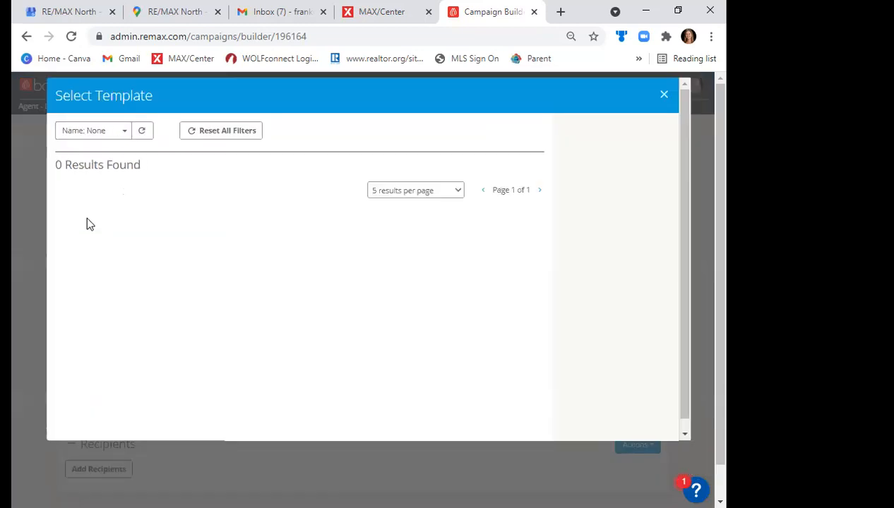
click(106, 136)
text(rev)
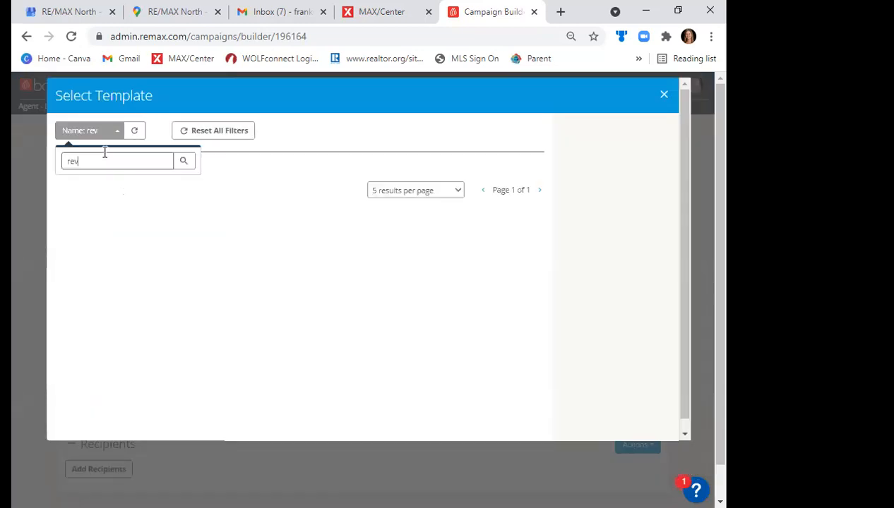
text(iew)
key(Return)
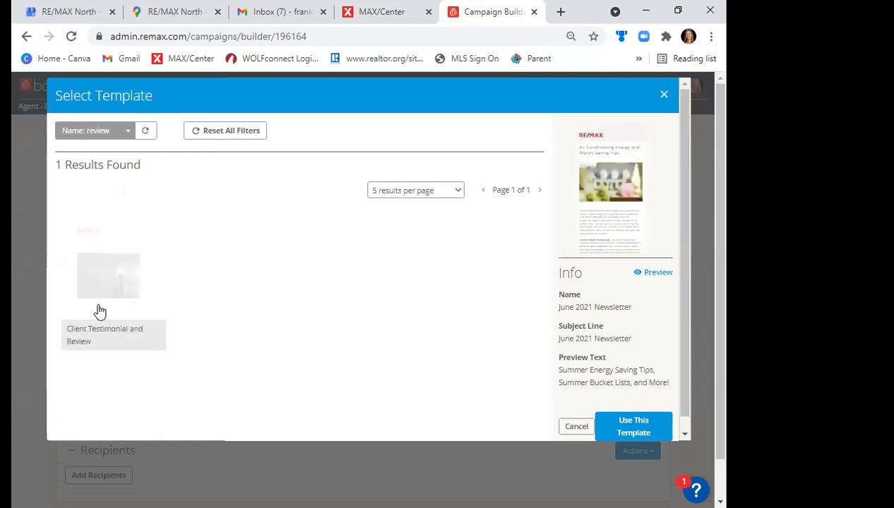
click(99, 311)
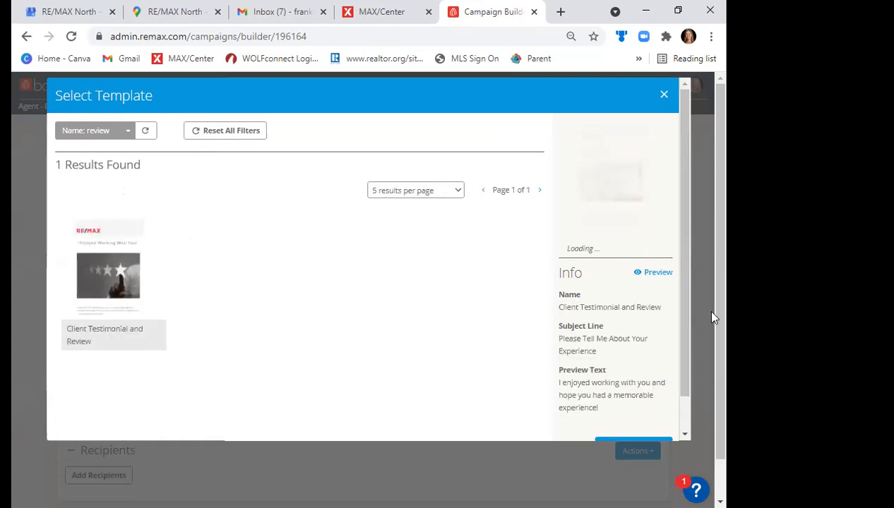
scroll(687, 389, down, 1)
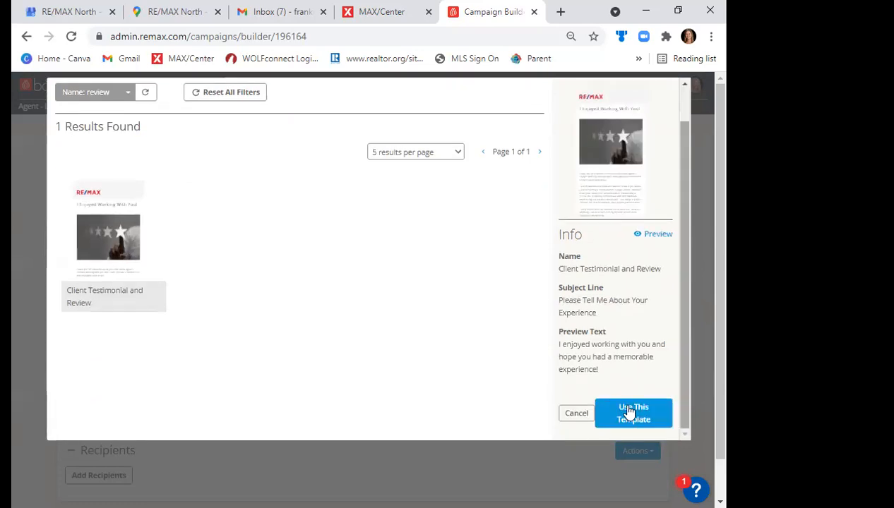
click(630, 412)
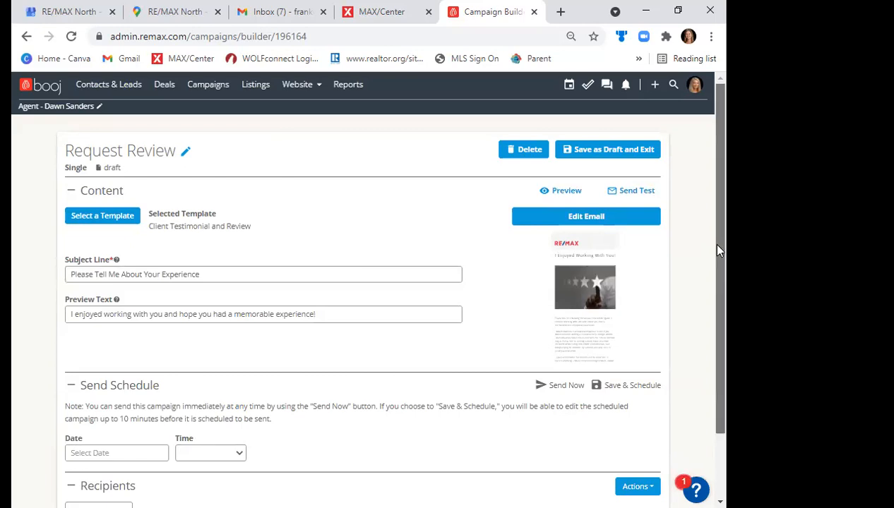
- Open the campaign email for editing, dismiss the promotional popup and open the full-width content block holding the message text
scroll(598, 177, down, 1)
click(597, 176)
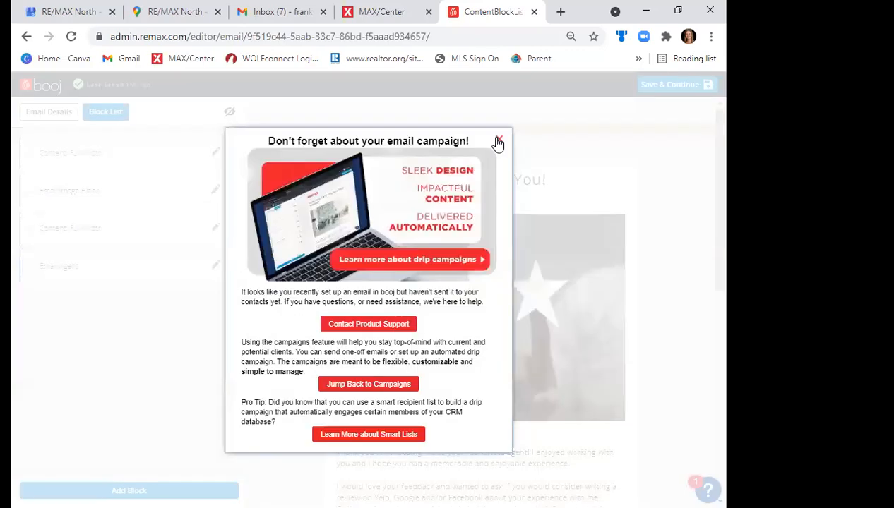
click(669, 140)
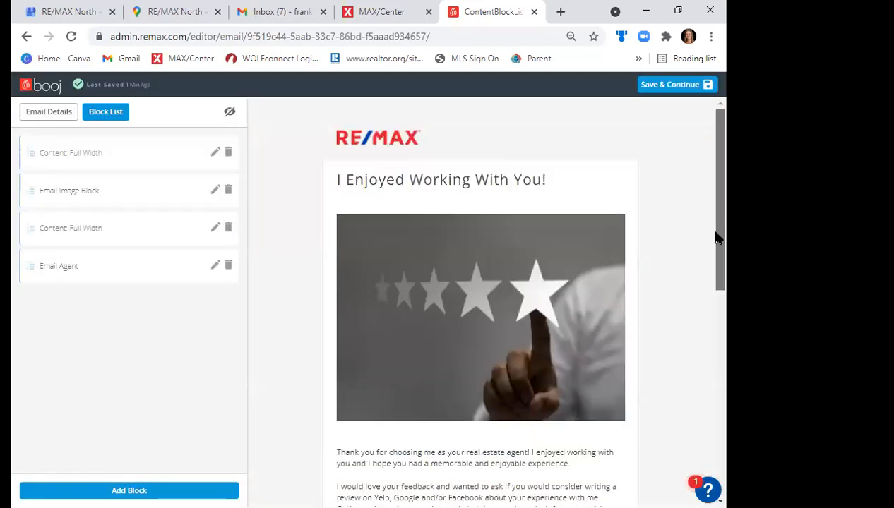
scroll(713, 247, down, 3)
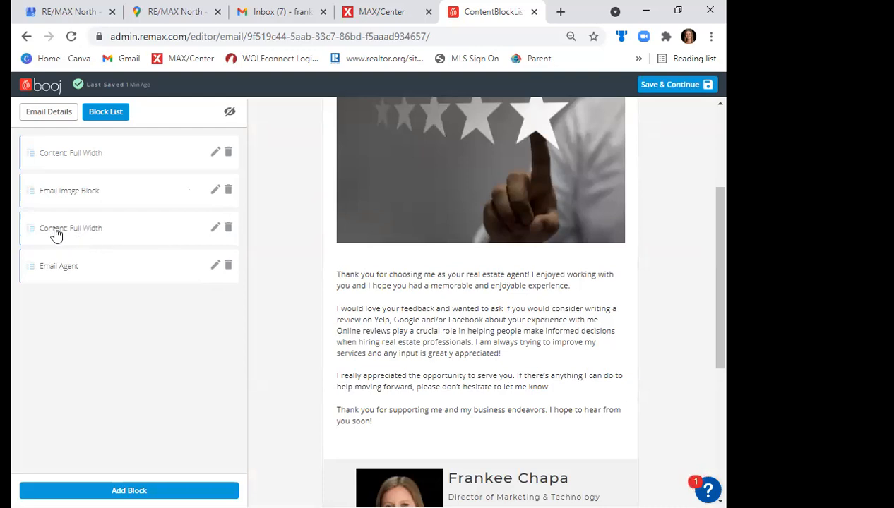
click(216, 229)
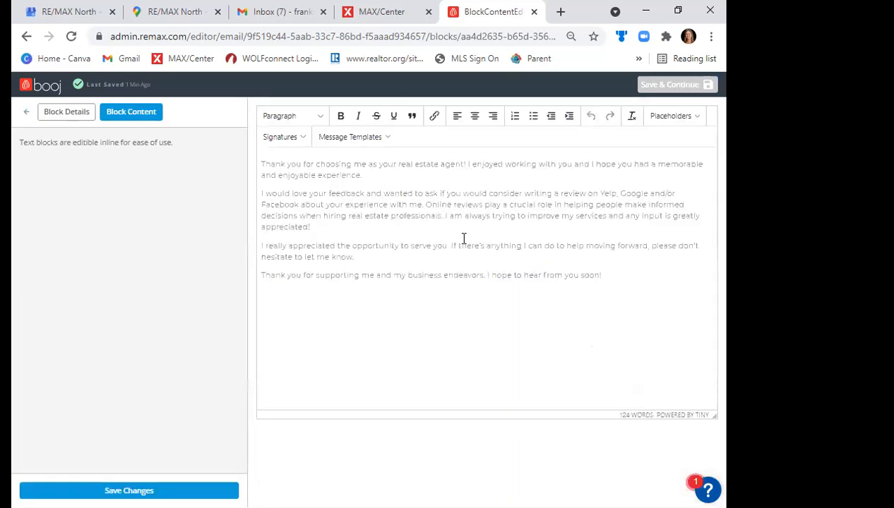
- Remove "Yelp," and "and/or Facebook" from the review request sentence so that it mentions only Google
click(320, 226)
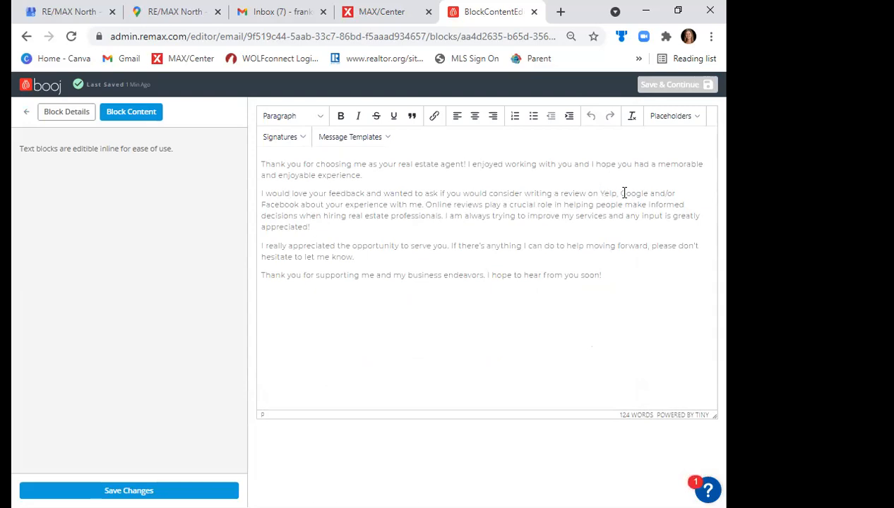
drag(621, 192, 601, 193)
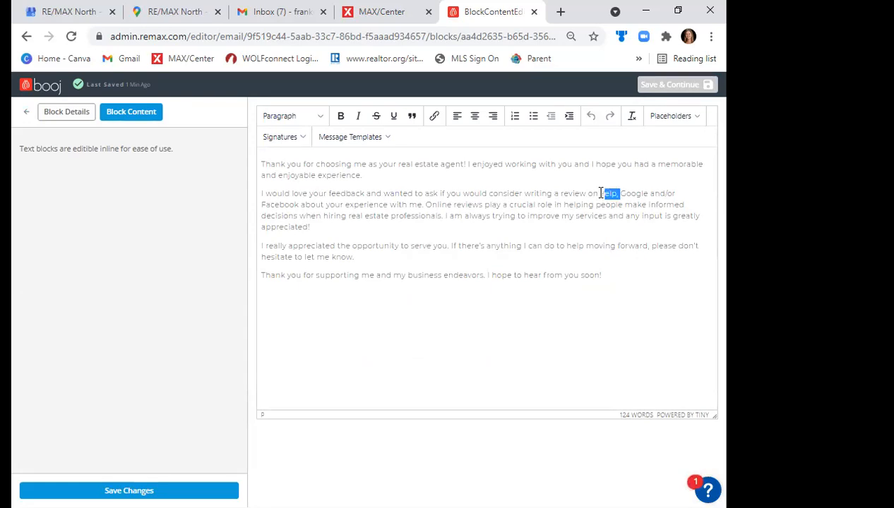
key(BackSpace)
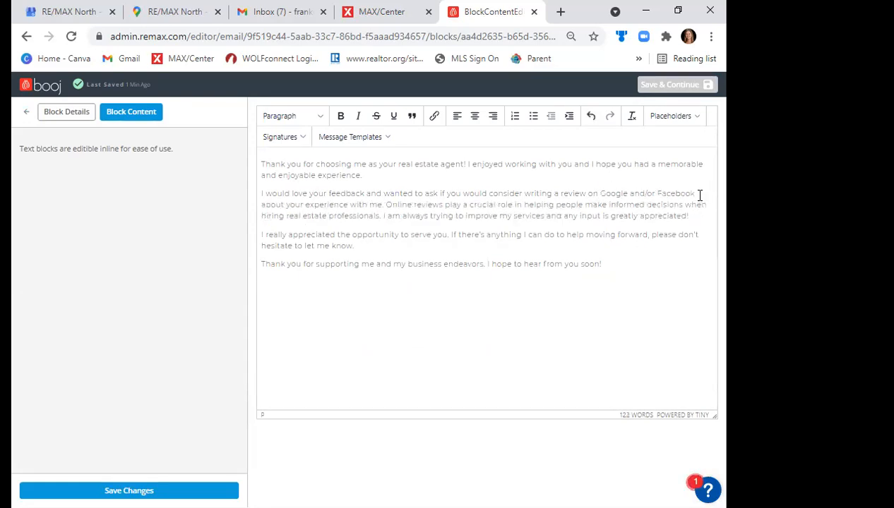
drag(656, 205, 627, 195)
key(BackSpace)
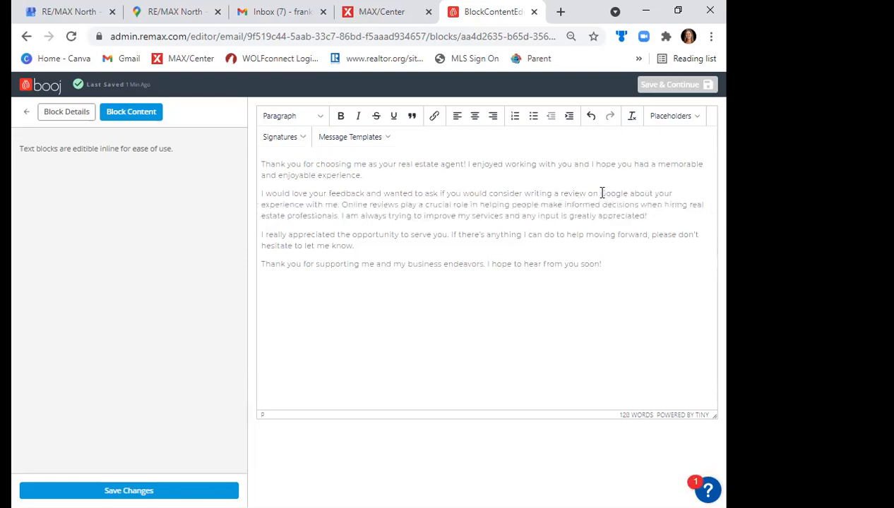
- Link the word "Google" in the message to the copied Google review URL, titled "Google" and opening in a new window
double_click(602, 193)
click(435, 117)
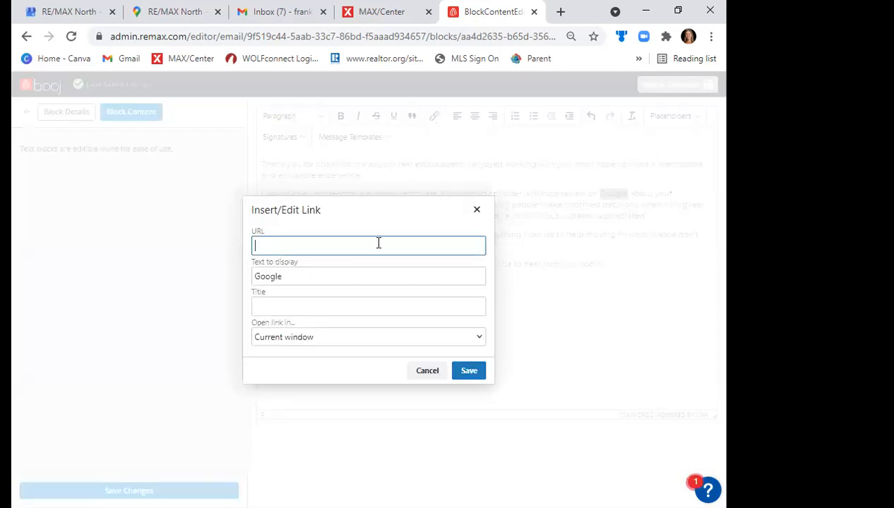
text(https://g.page/r/CbukN_-el0RTEAg/review)
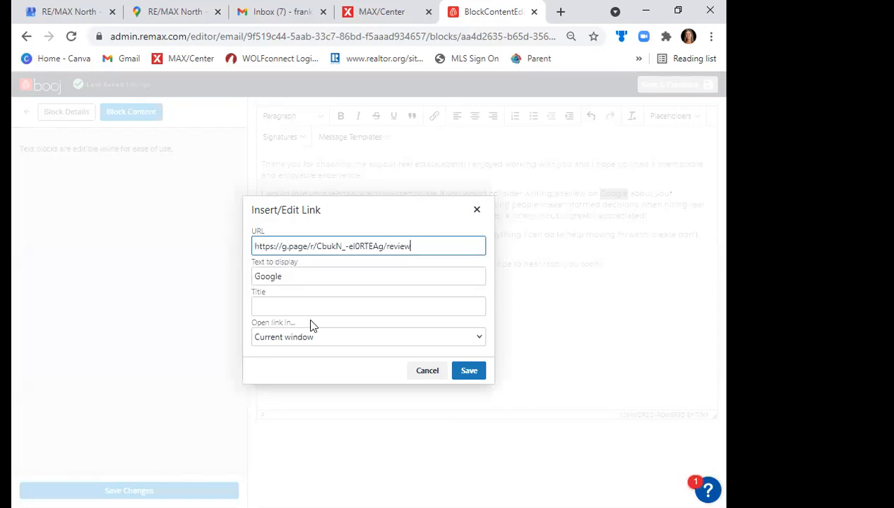
click(313, 302)
text(G)
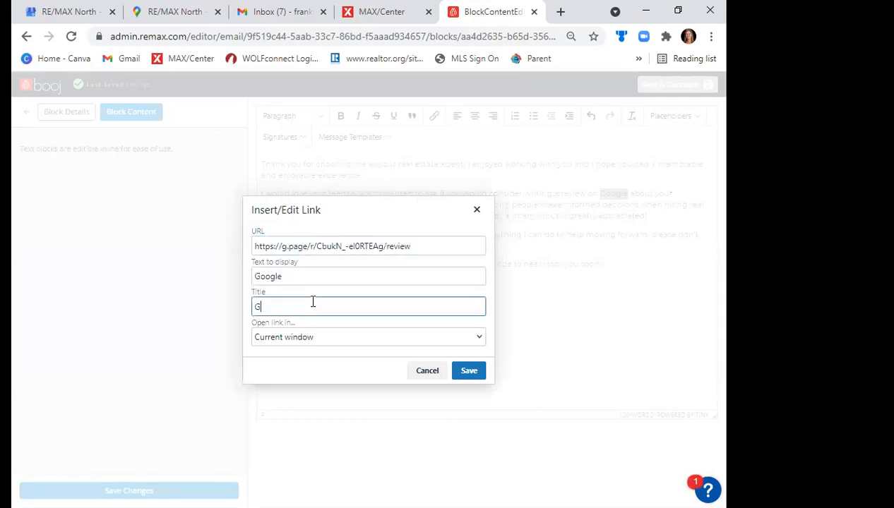
text(oogle)
click(306, 338)
click(305, 368)
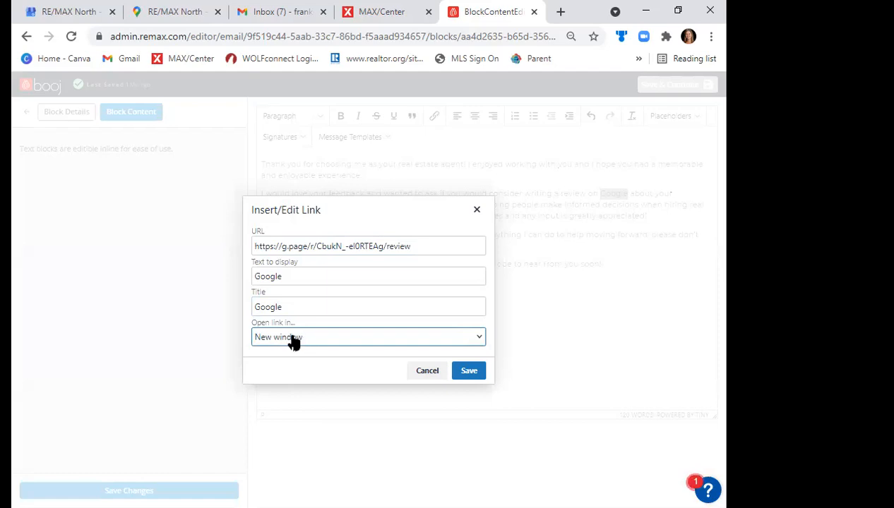
click(469, 373)
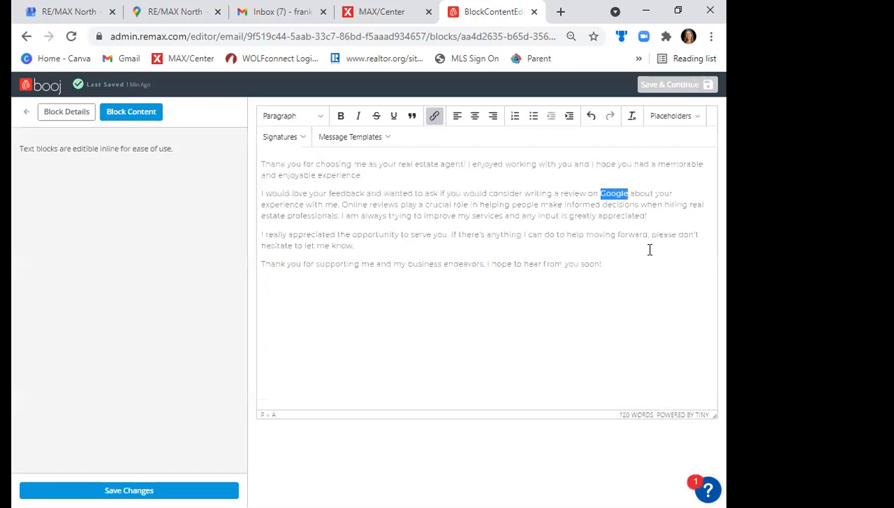
click(647, 254)
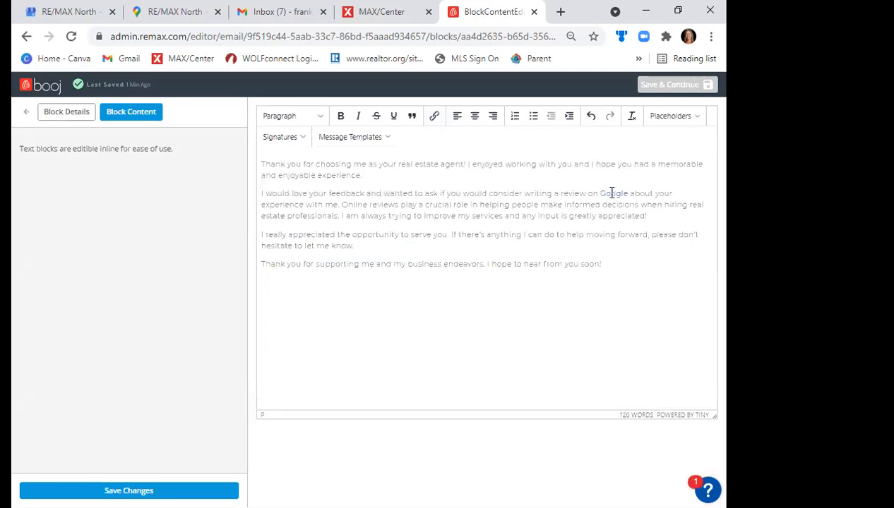
- Add the line "Click Here to Leave a Google Review" above the closing thank-you paragraph
click(433, 244)
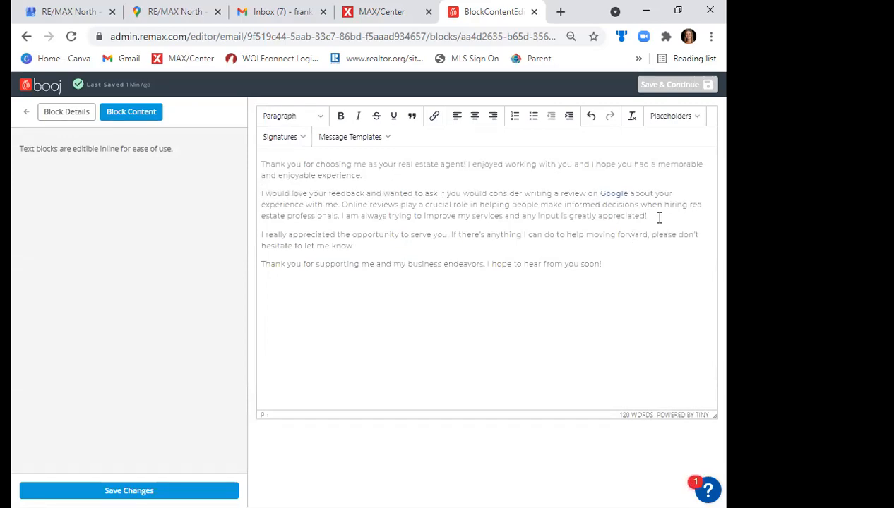
key(Return)
key(BackSpace)
key(Return)
text(Clic)
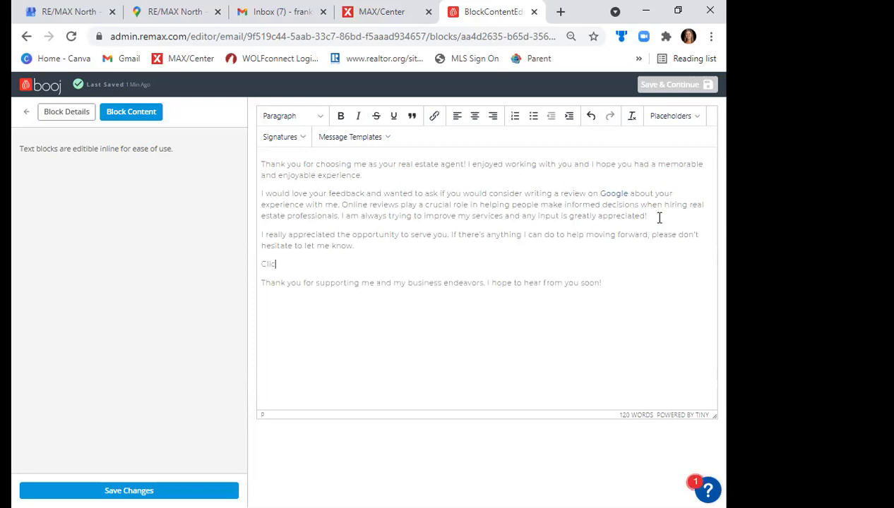
text(k Here to Leave a C)
text(oogle R)
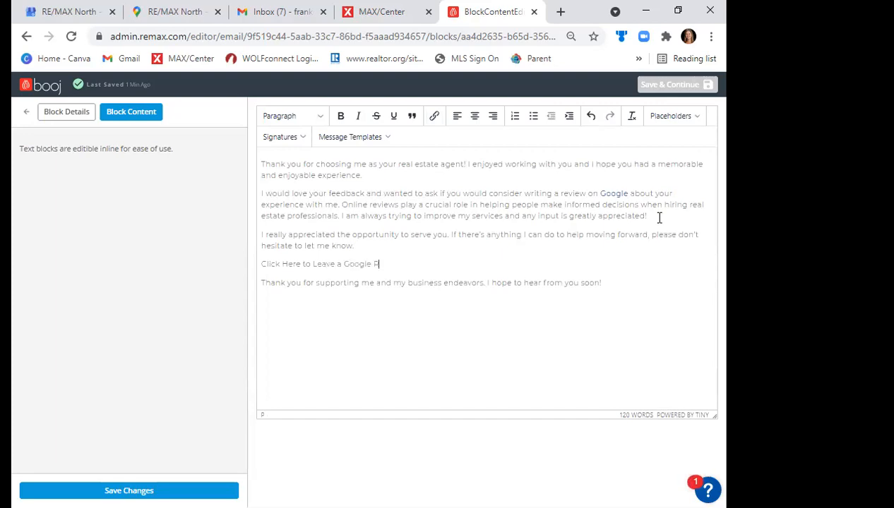
text(eview)
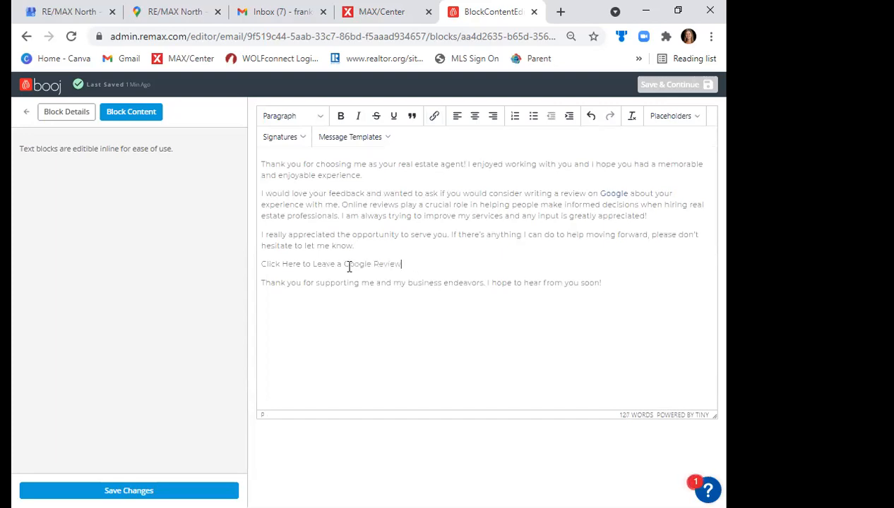
- Link the line "Click Here to Leave a Google Review" to the copied Google review URL, titled "Google Review" and opening in a new window
shift+click(261, 264)
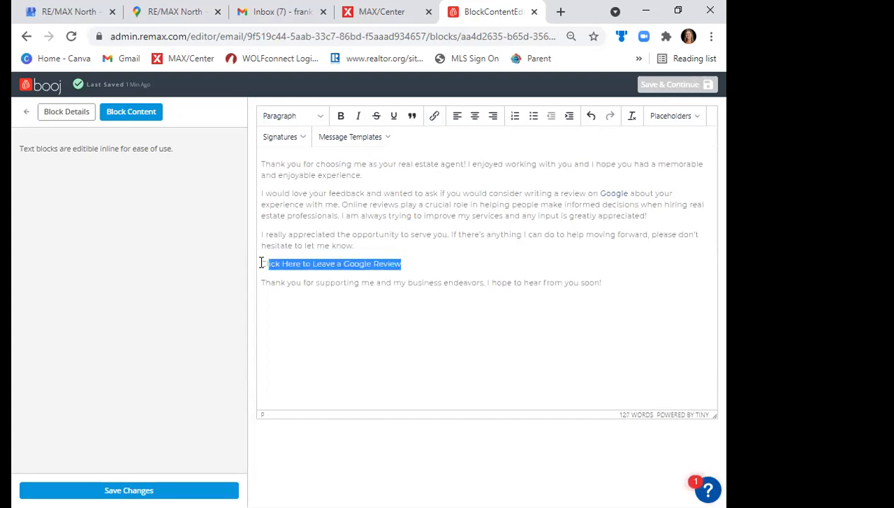
click(434, 117)
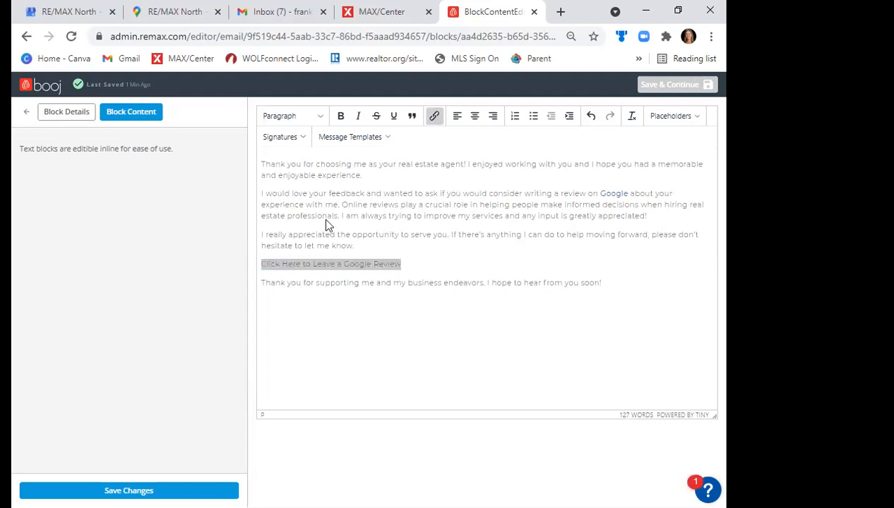
text(https://g.page/r/CbukN_-el0RTEAg/review)
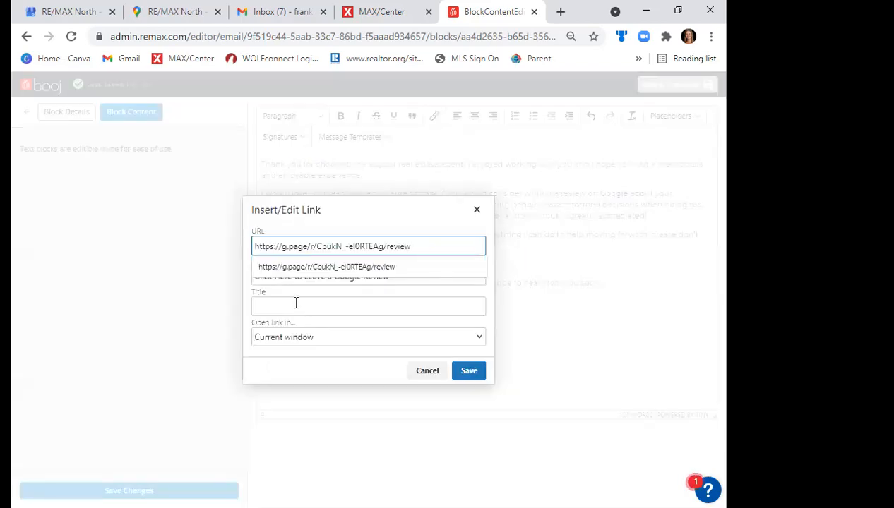
click(296, 303)
text(G)
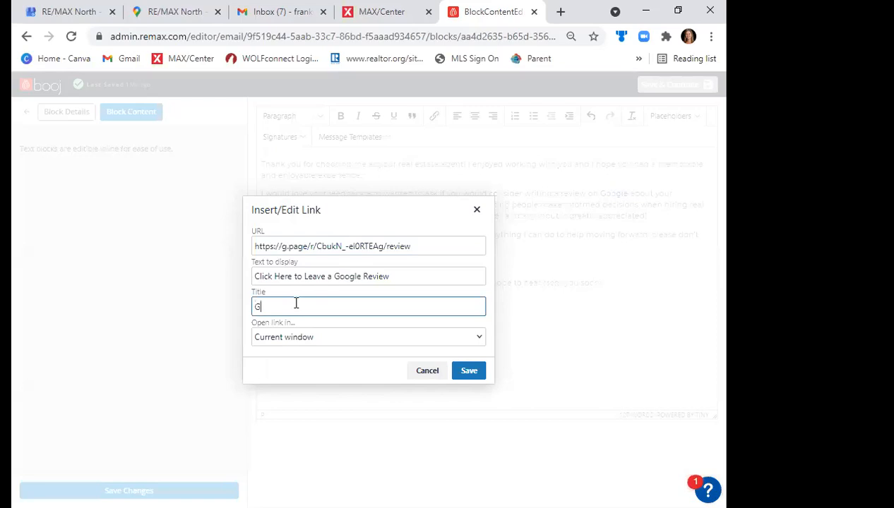
text(oogle Review)
click(294, 346)
click(293, 366)
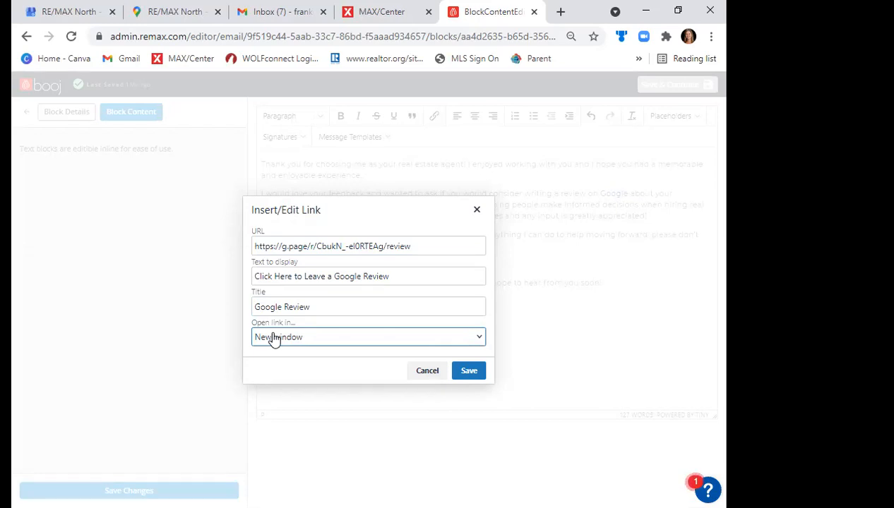
click(469, 372)
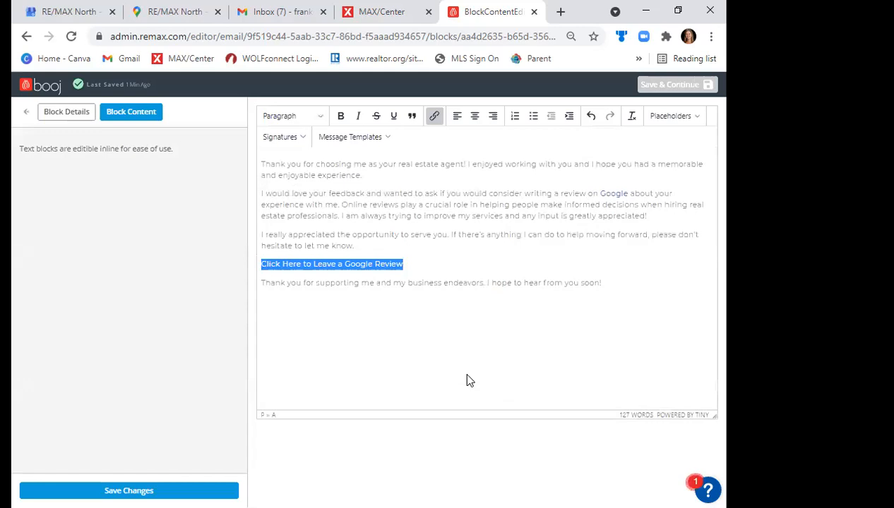
click(459, 266)
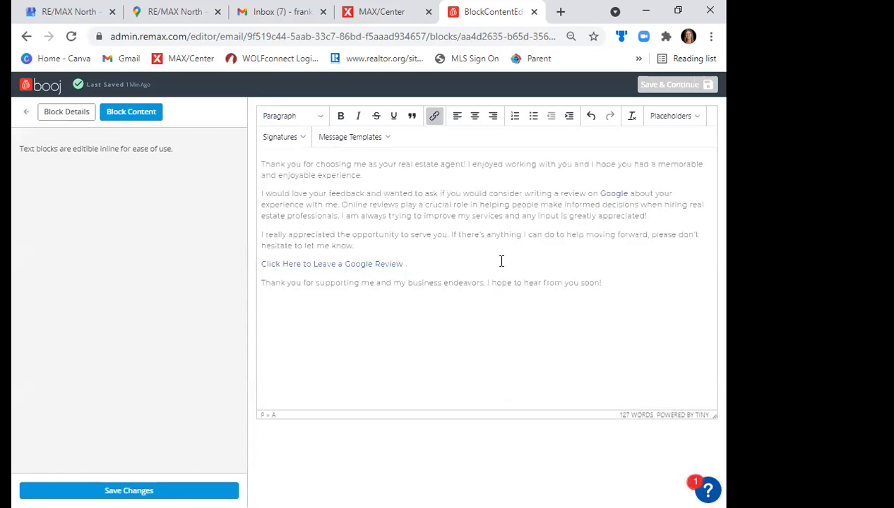
- Save the edited text block, and save the email to return to the campaign builder
key(Tab)
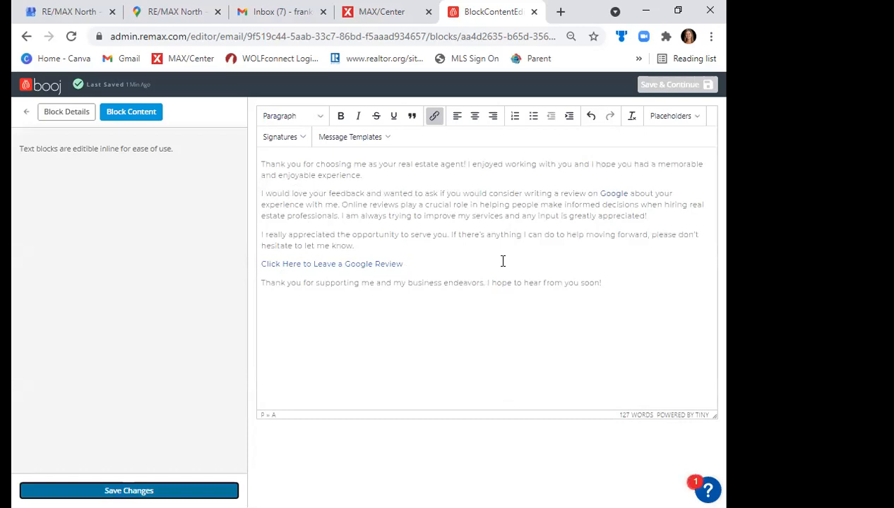
key(Return)
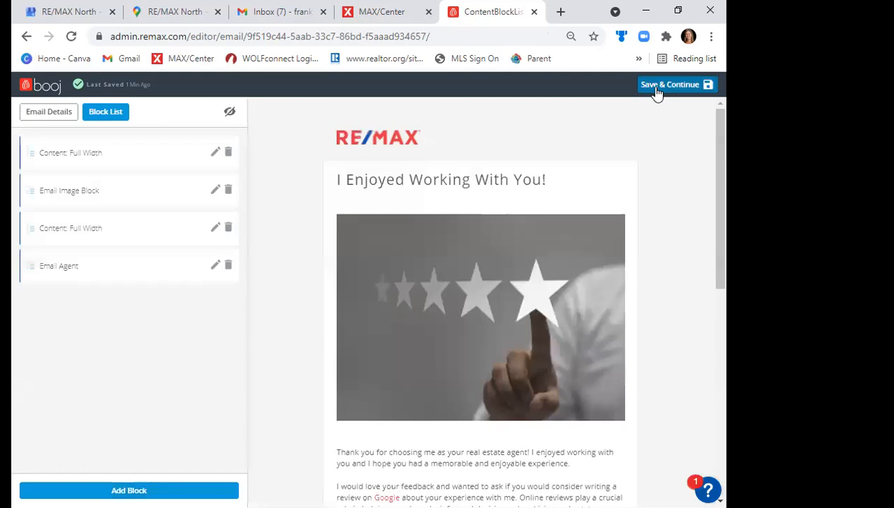
click(657, 93)
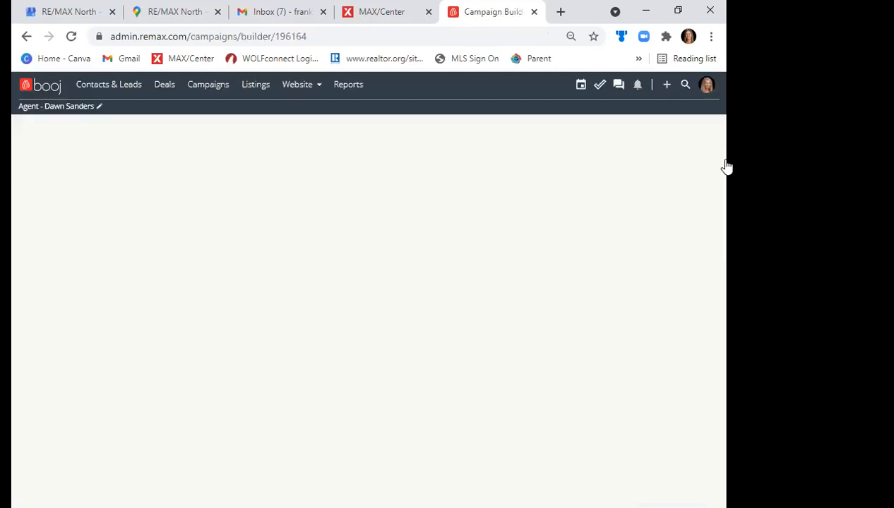
- Review the Request Review campaign's content, send schedule and recipients sections, and save it as a draft and exit
scroll(721, 182, down, 2)
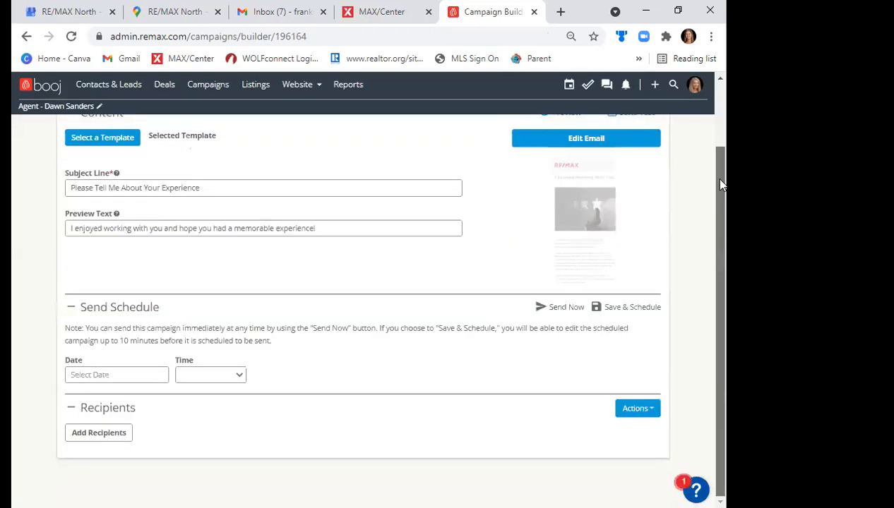
scroll(717, 166, up, 2)
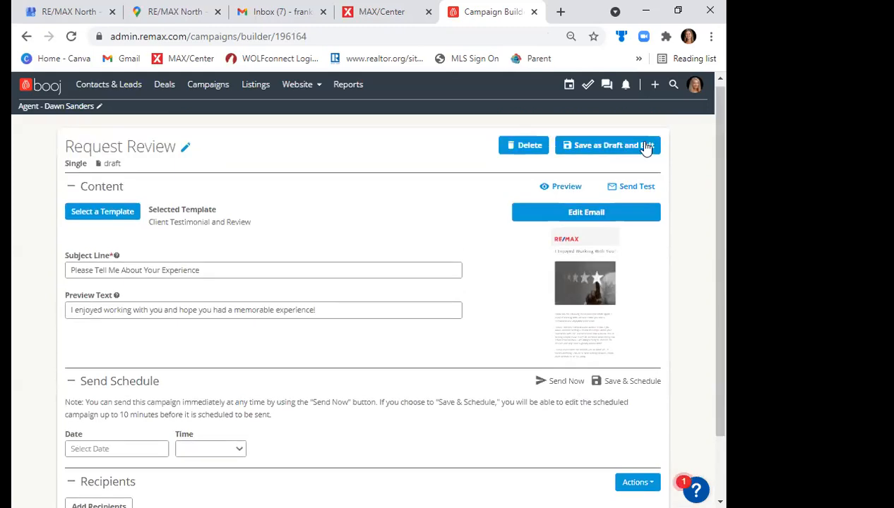
scroll(709, 321, down, 2)
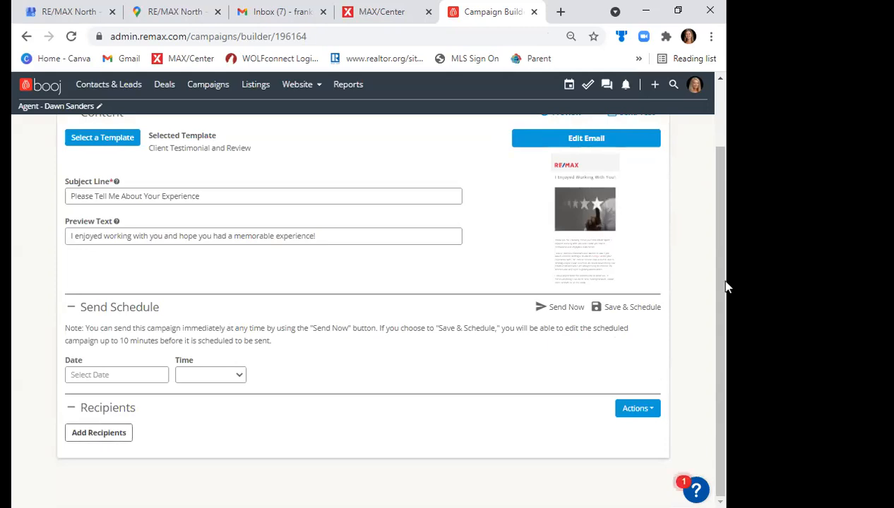
scroll(719, 262, up, 1)
scroll(719, 212, up, 2)
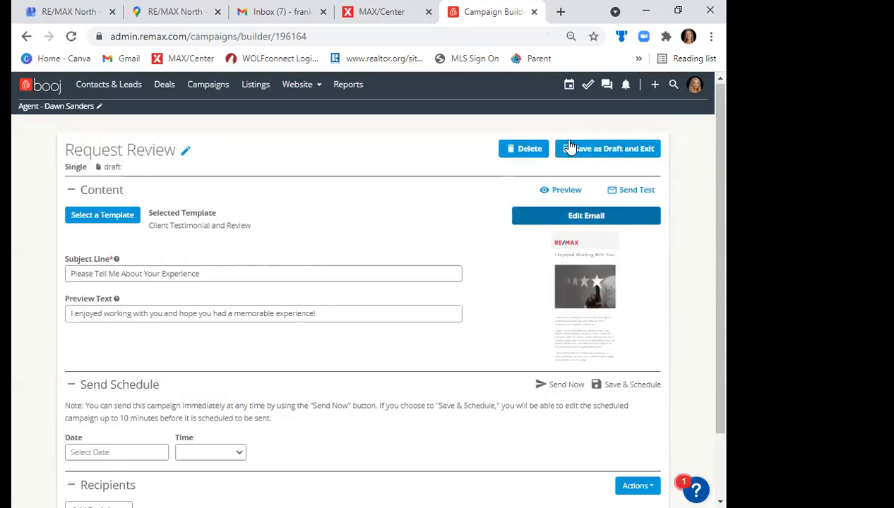
click(570, 146)
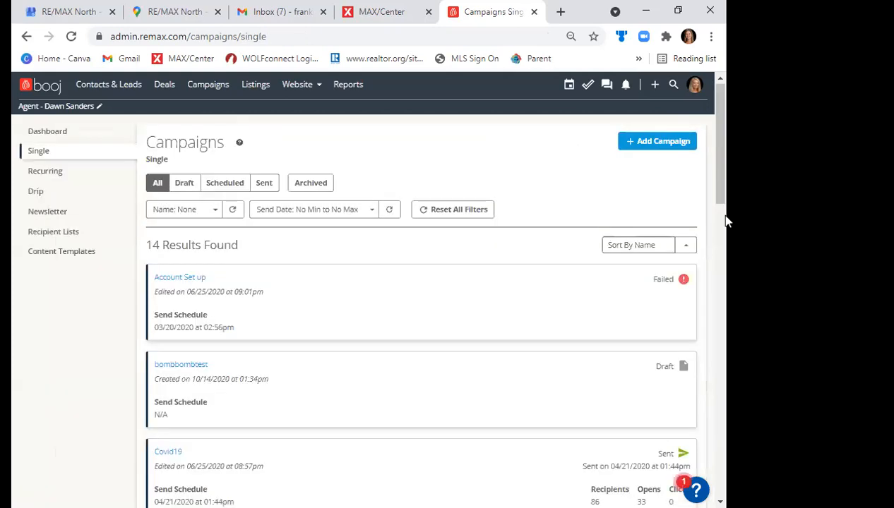
- Filter the single campaigns to drafts and locate the Request Review campaign in the list
drag(719, 196, 698, 182)
click(185, 185)
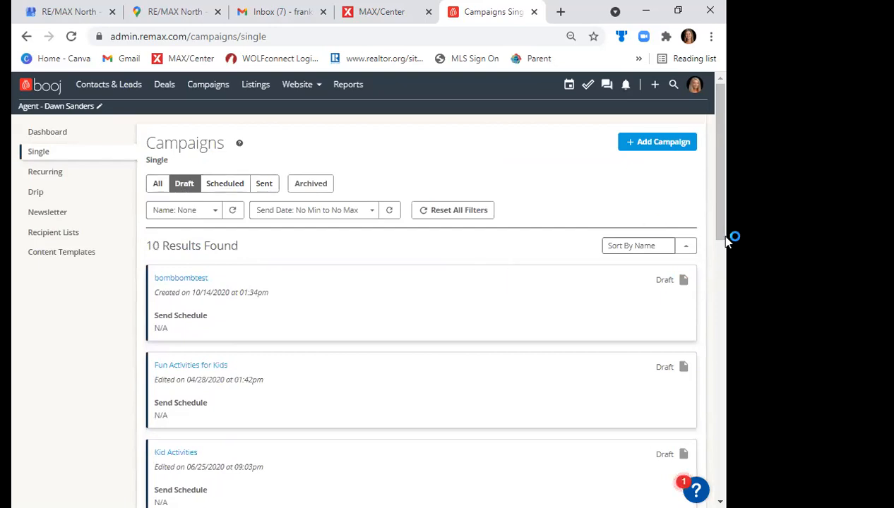
drag(721, 213, 720, 310)
scroll(712, 345, down, 1)
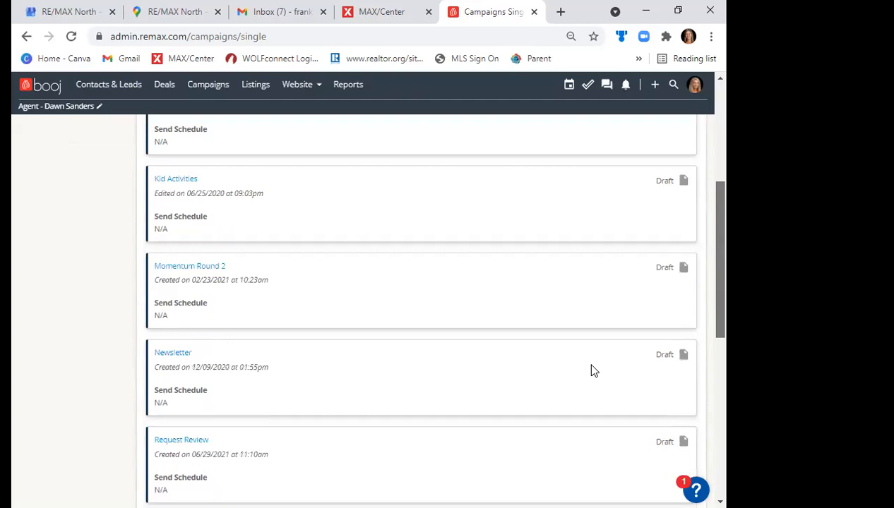
scroll(593, 371, down, 2)
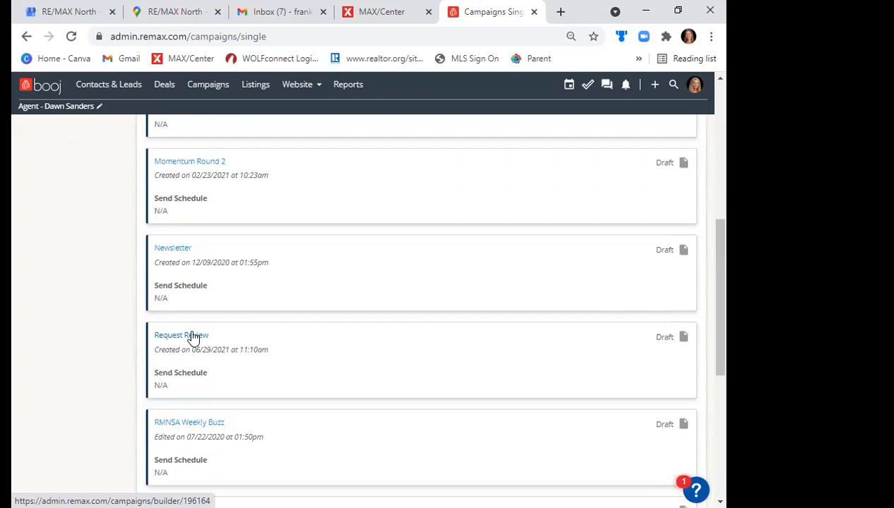
- Switch to the Google My Business dashboard, and search the web in a new tab for the agent's name with "remax"
click(169, 8)
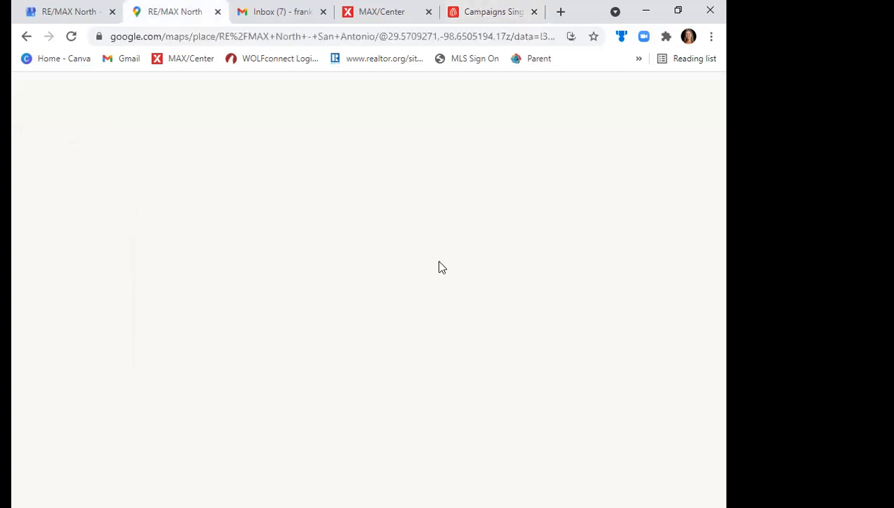
click(80, 7)
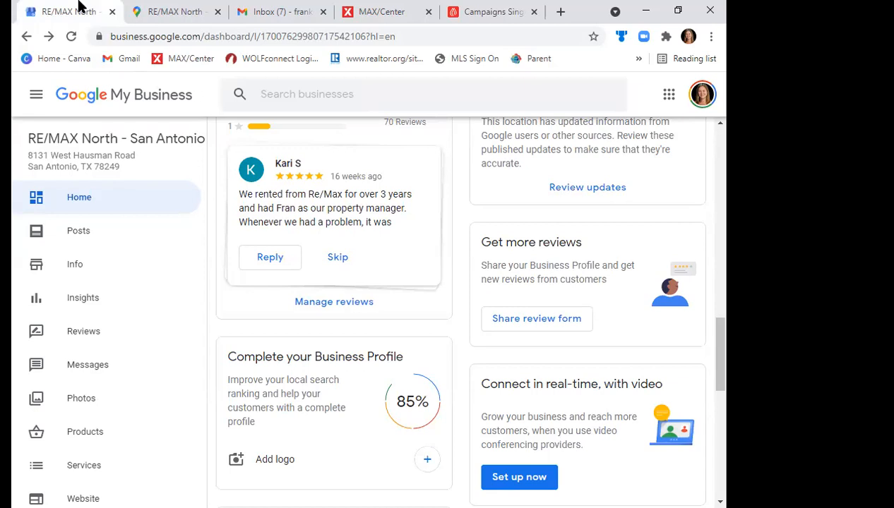
click(562, 13)
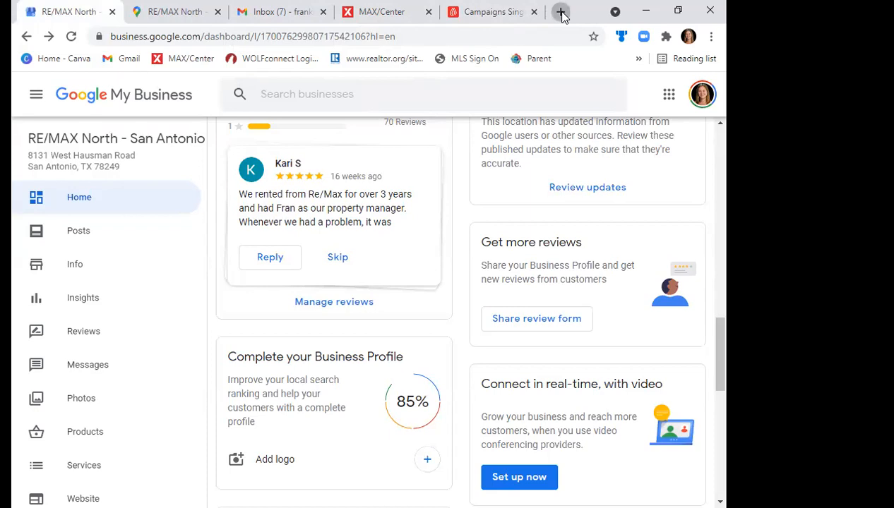
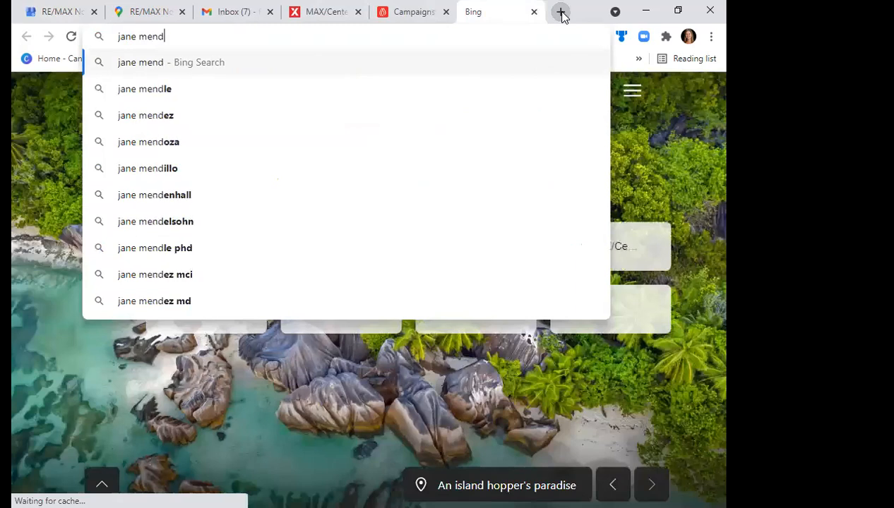
text(, remax)
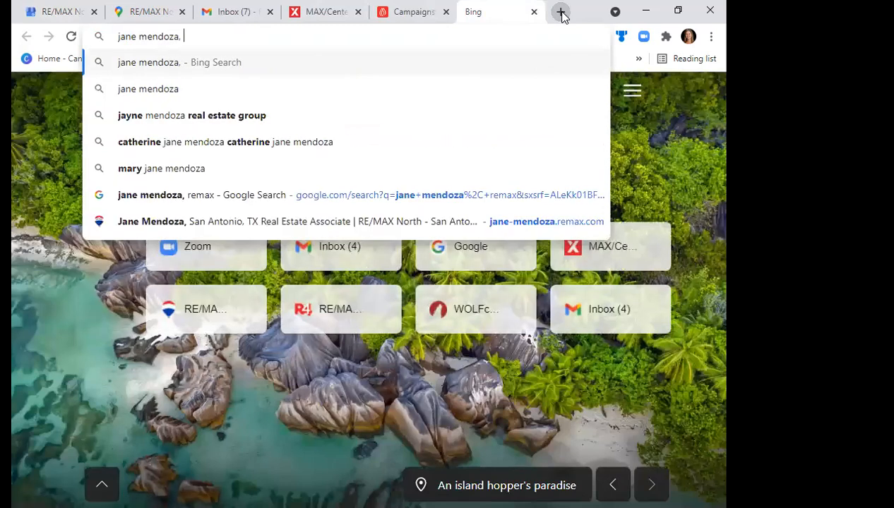
key(Return)
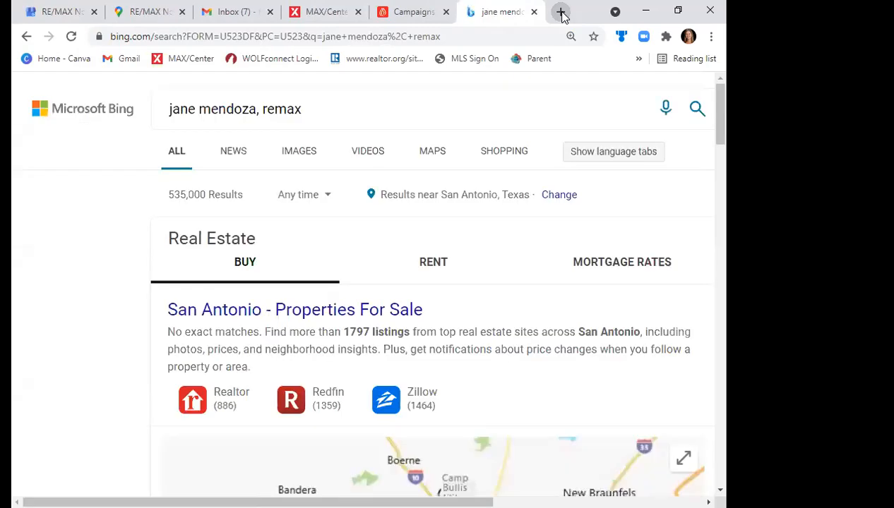
- Return to the start of the Google My Business dashboard and close the Bing search results
click(149, 10)
click(26, 10)
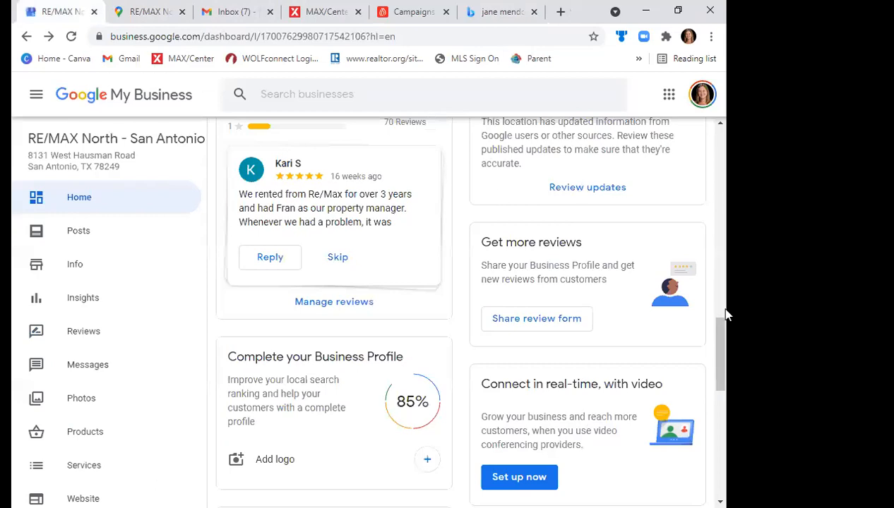
drag(724, 333, 712, 104)
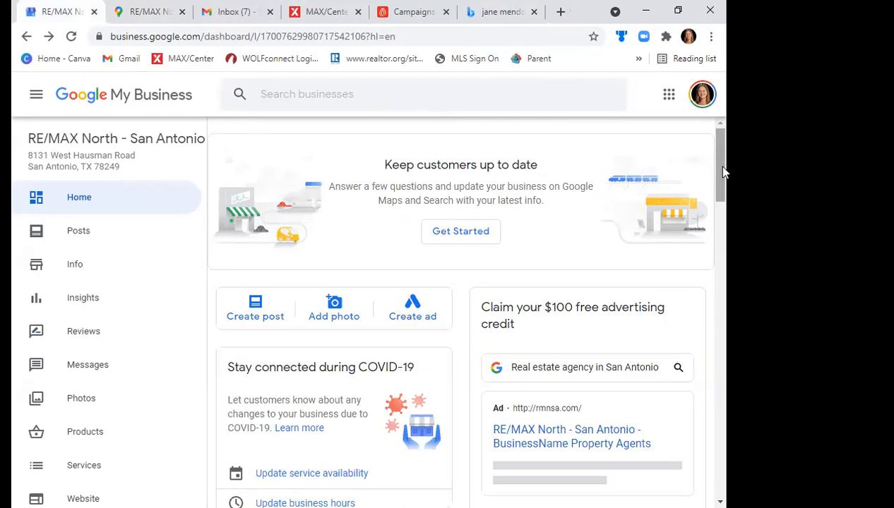
click(534, 12)
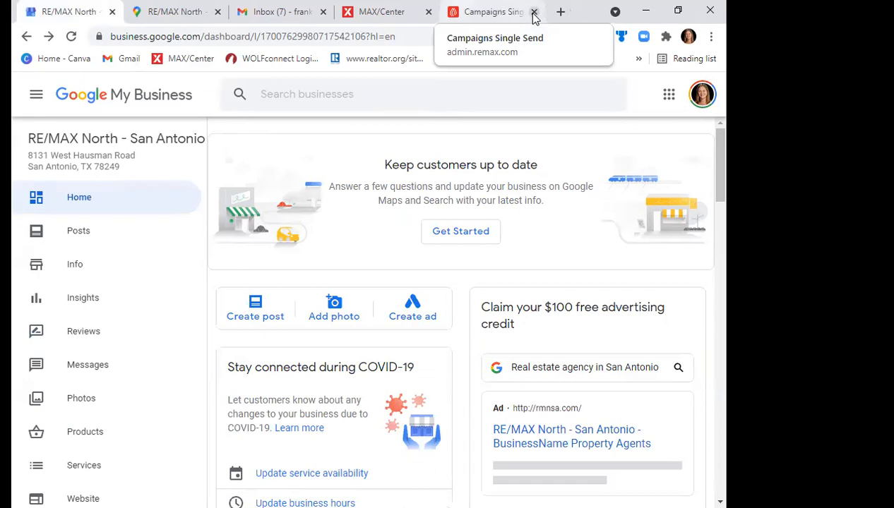
- On google.com in a new tab, search for the agent's RE/MAX North San Antonio Realtor listing and examine its business details
click(561, 12)
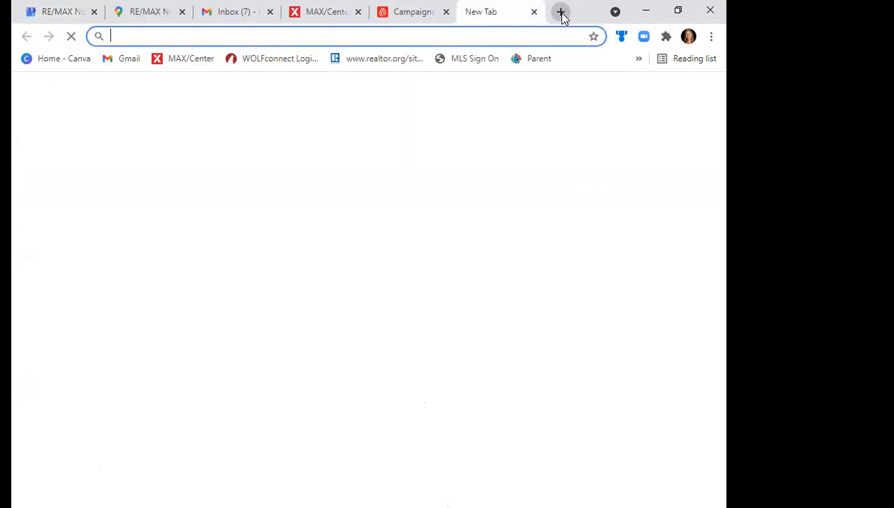
text(google.c)
key(Return)
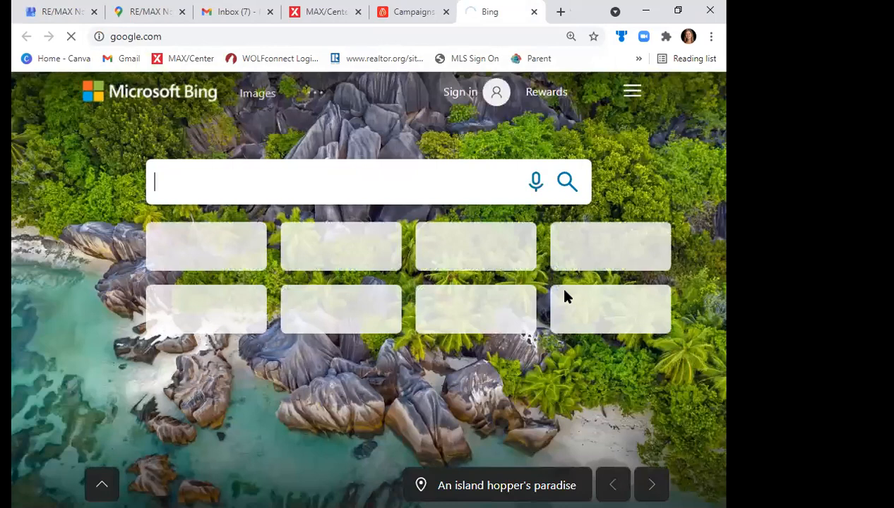
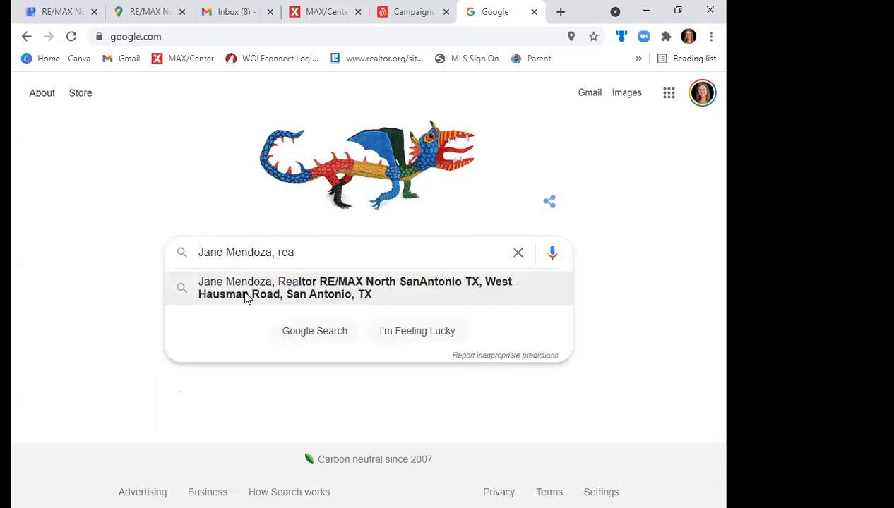
click(247, 296)
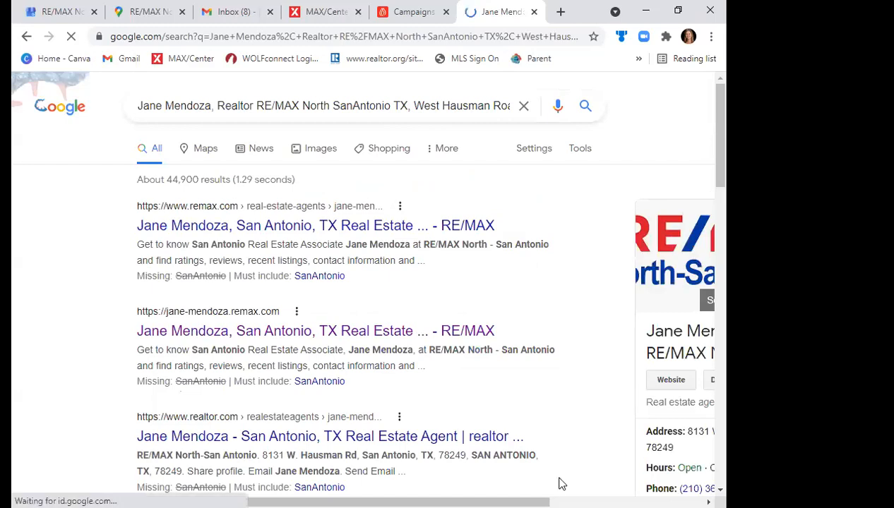
scroll(562, 485, right, 5)
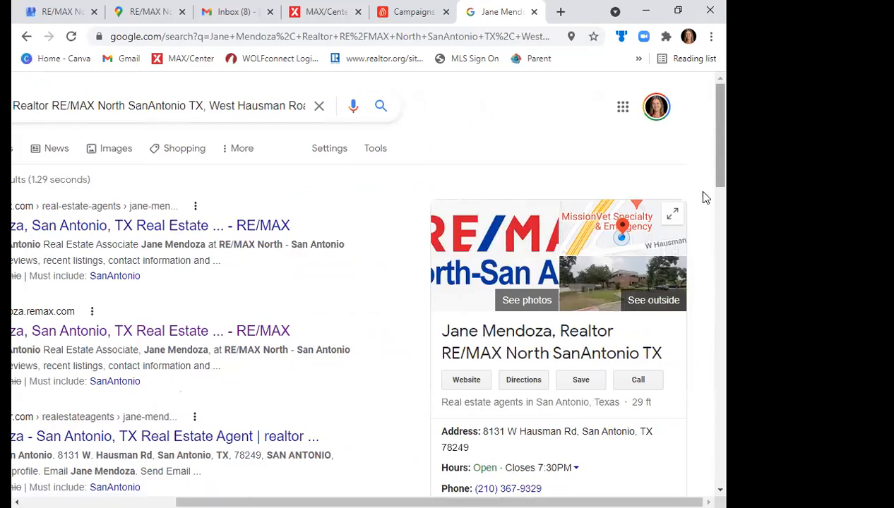
drag(720, 149, 723, 191)
scroll(722, 197, down, 1)
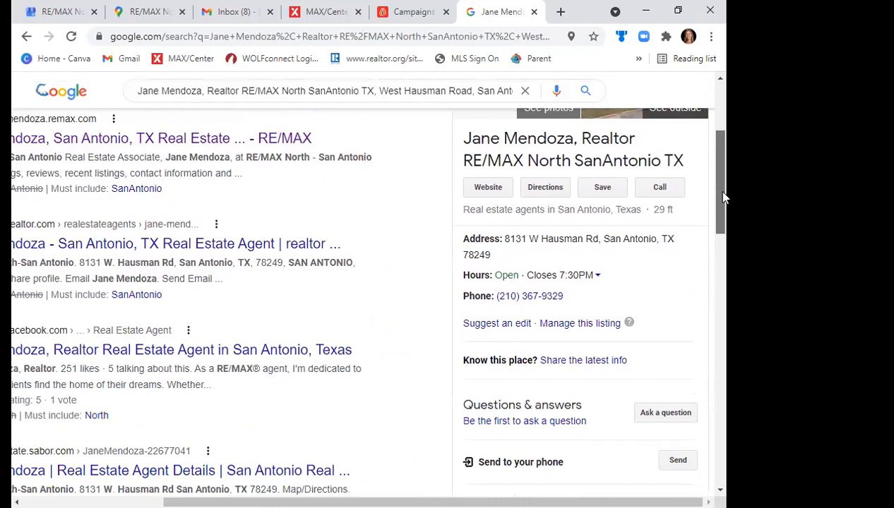
- Examine the agent's Google listing down to its questions and reviews sections, and close the search results
scroll(723, 197, down, 2)
scroll(728, 215, down, 1)
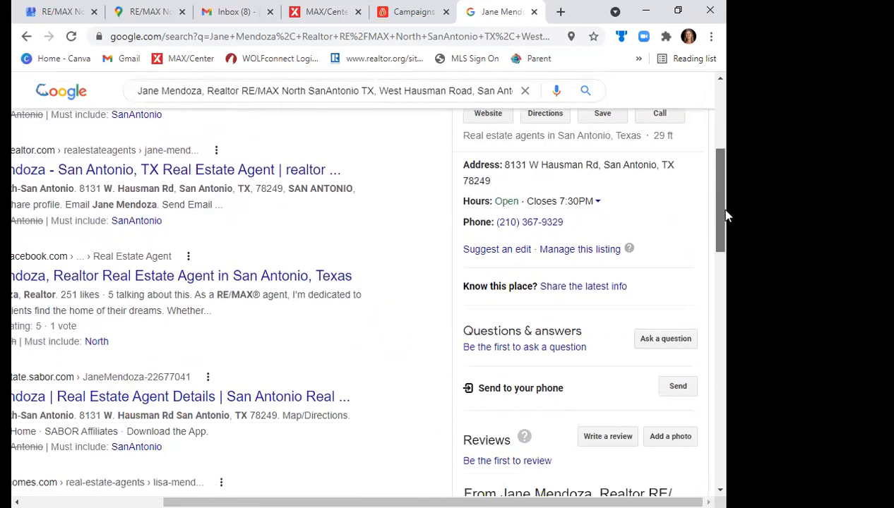
drag(727, 221, 714, 186)
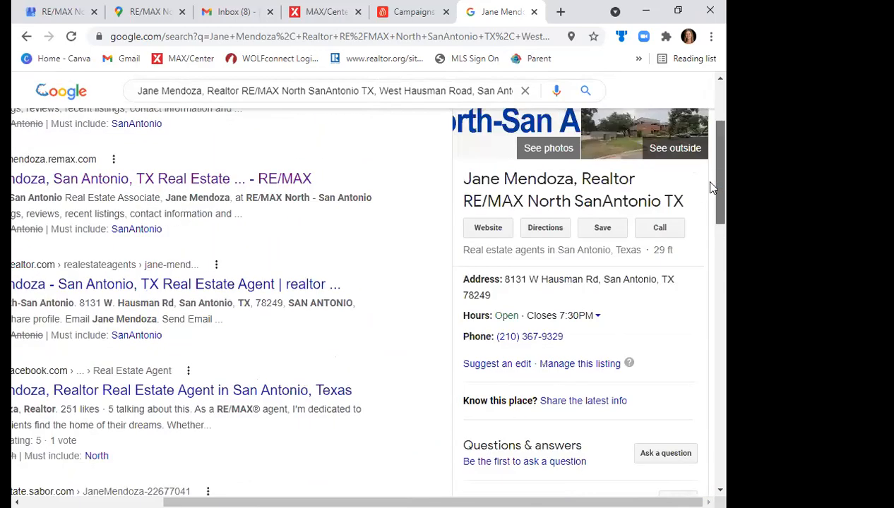
drag(711, 182, 712, 168)
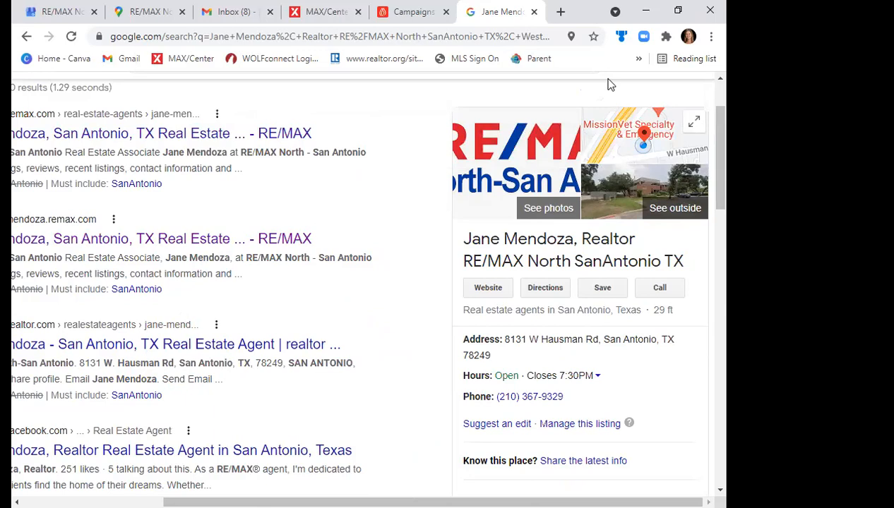
click(534, 12)
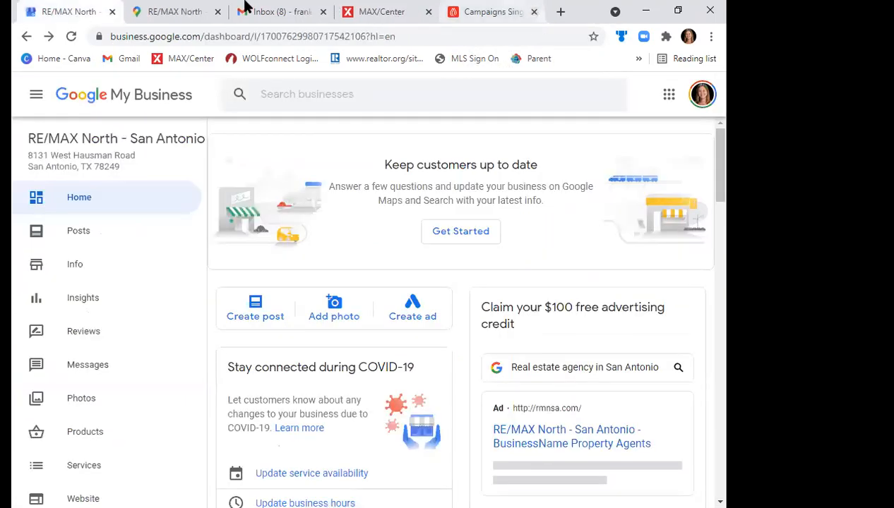
- Close the Google Maps page of the RE/MAX North office and return to the Google My Business dashboard
click(255, 11)
click(185, 12)
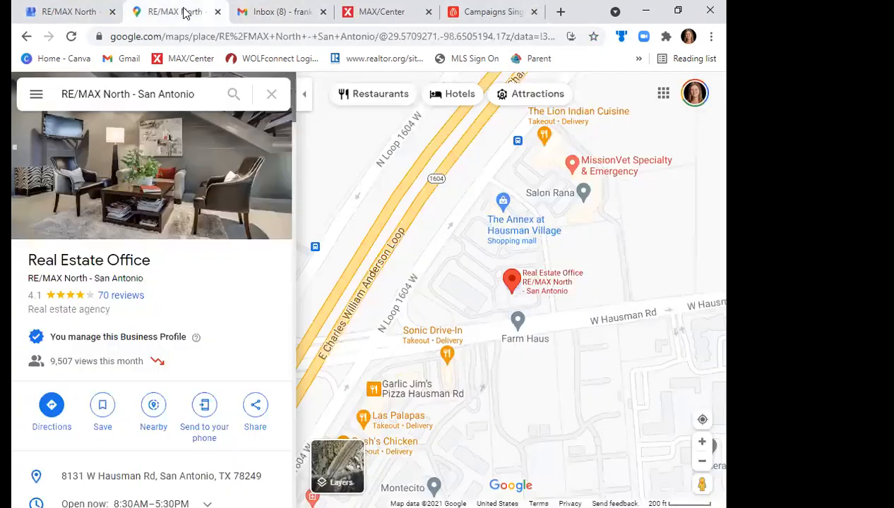
click(218, 12)
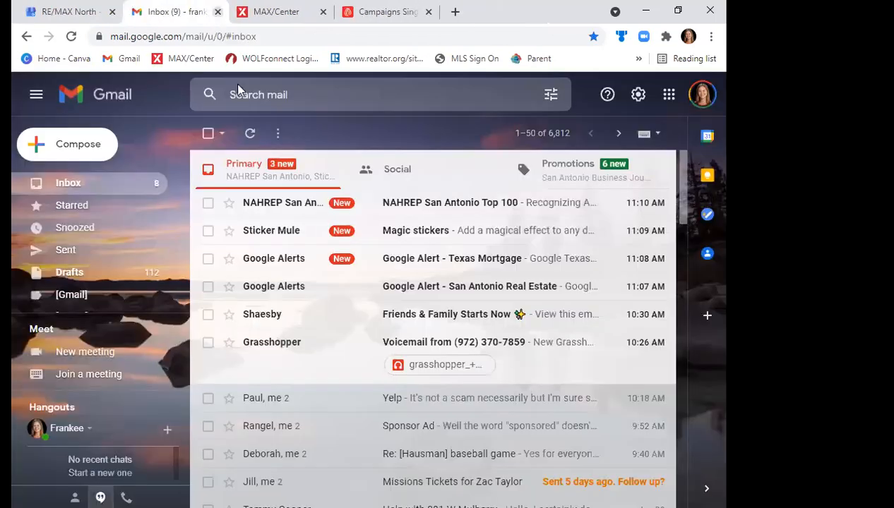
click(85, 11)
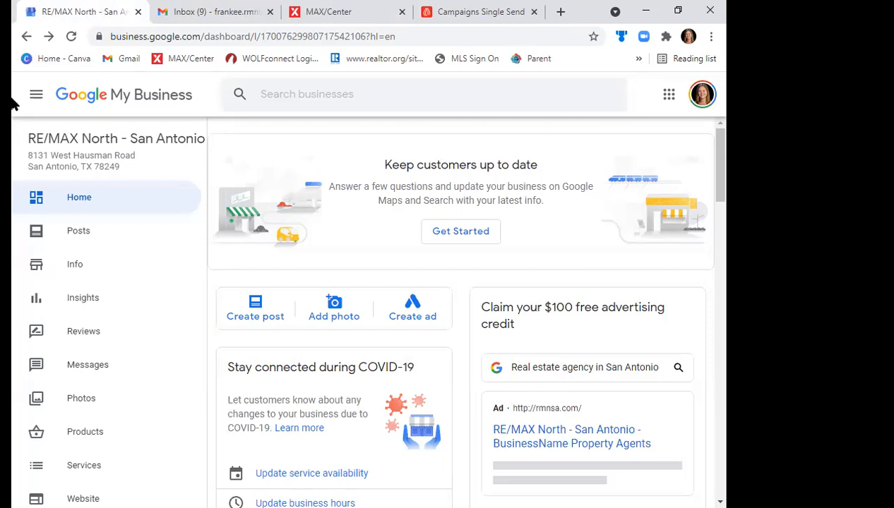
- Open the office's business info, check the help article on published updates, and close the article
drag(200, 229, 184, 169)
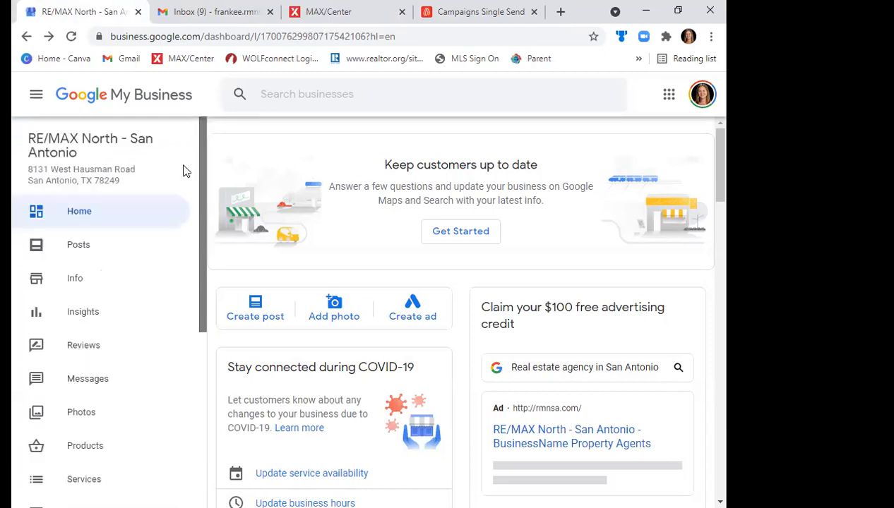
click(85, 282)
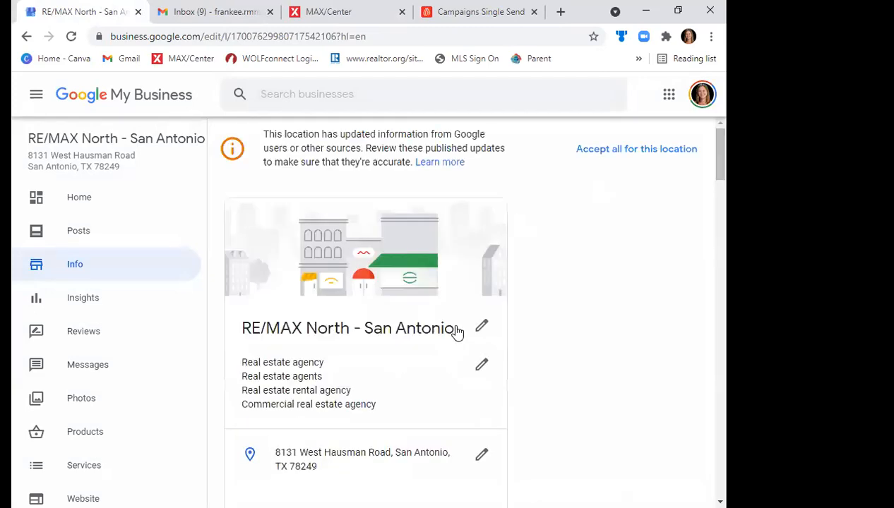
mouse_move(723, 164)
mouse_down()
mouse_move(719, 192)
mouse_move(725, 173)
mouse_move(711, 154)
mouse_up()
click(450, 163)
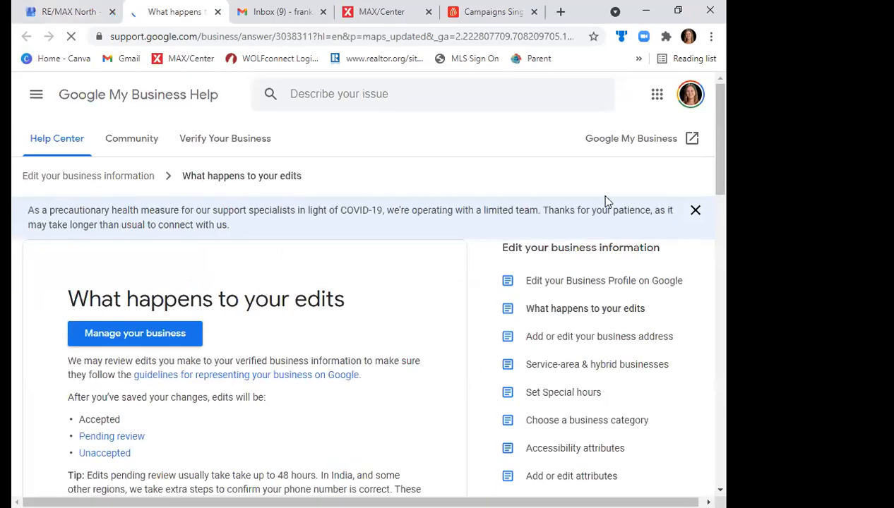
click(217, 11)
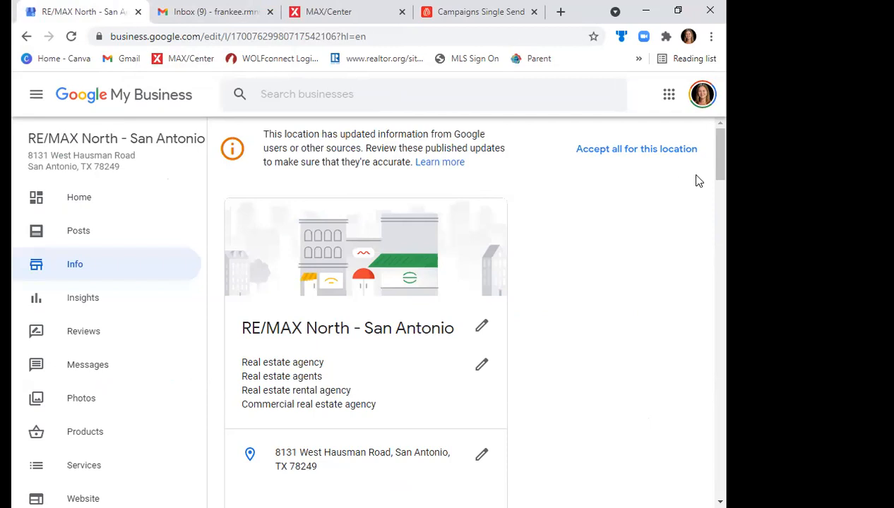
- Accept all of Google's published updates for this location and return to the dashboard home
mouse_move(719, 173)
mouse_down()
mouse_move(728, 259)
mouse_move(722, 378)
mouse_up()
click(655, 154)
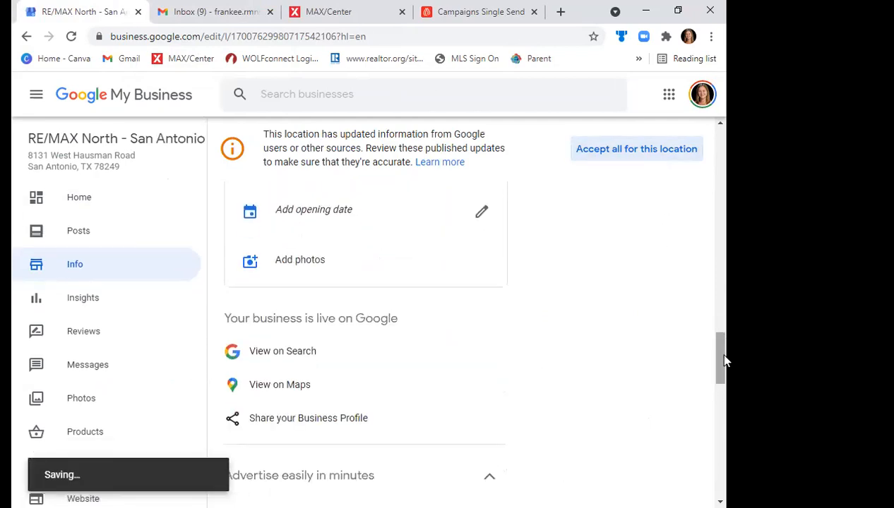
drag(725, 360, 723, 150)
click(95, 218)
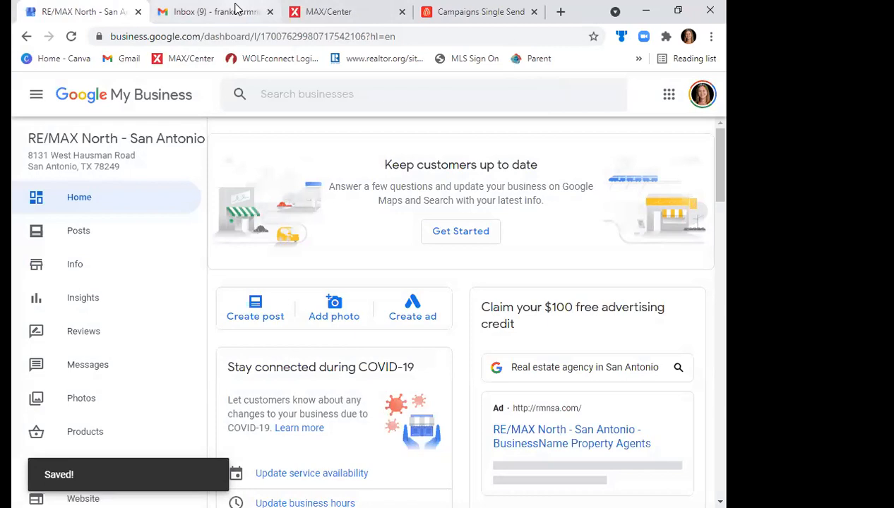
- Start a new post, look at the What's New post form, and close it without publishing
click(669, 94)
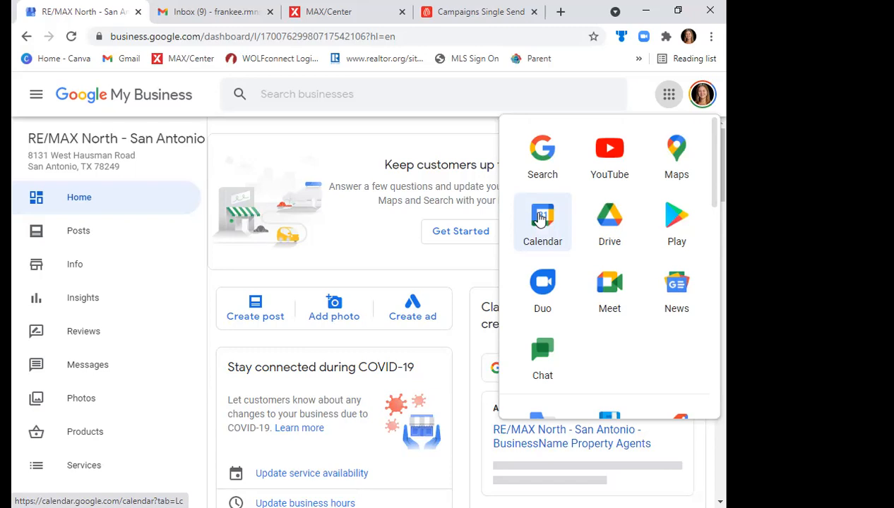
click(269, 309)
click(271, 296)
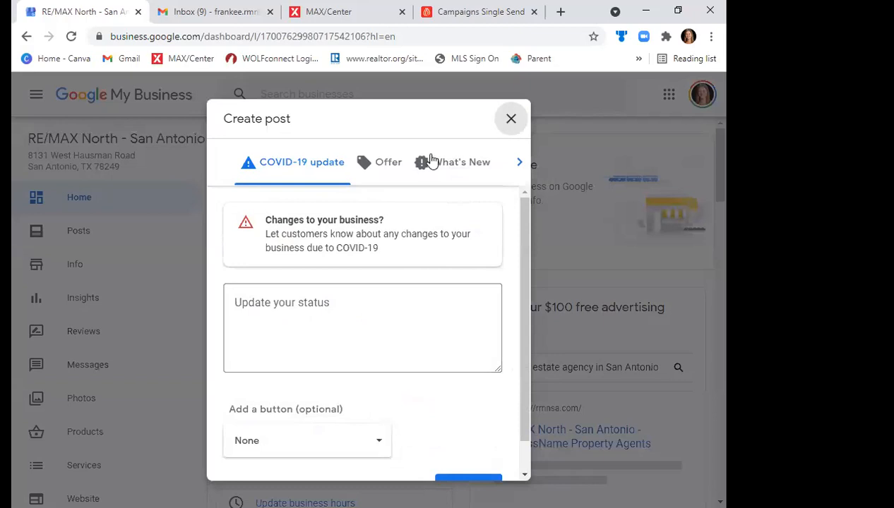
click(471, 167)
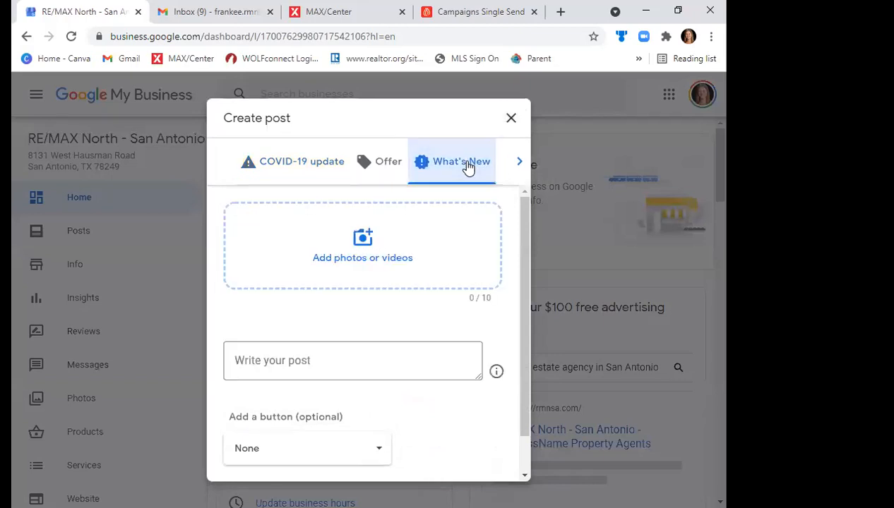
click(509, 120)
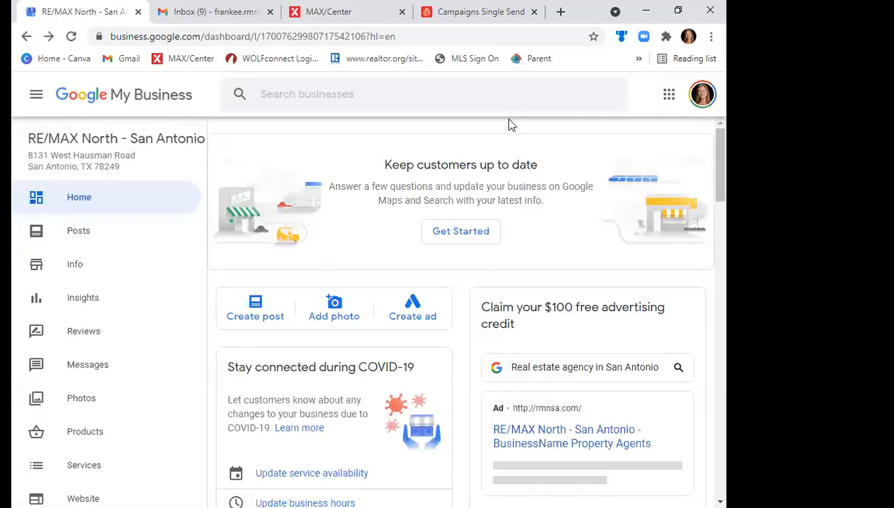